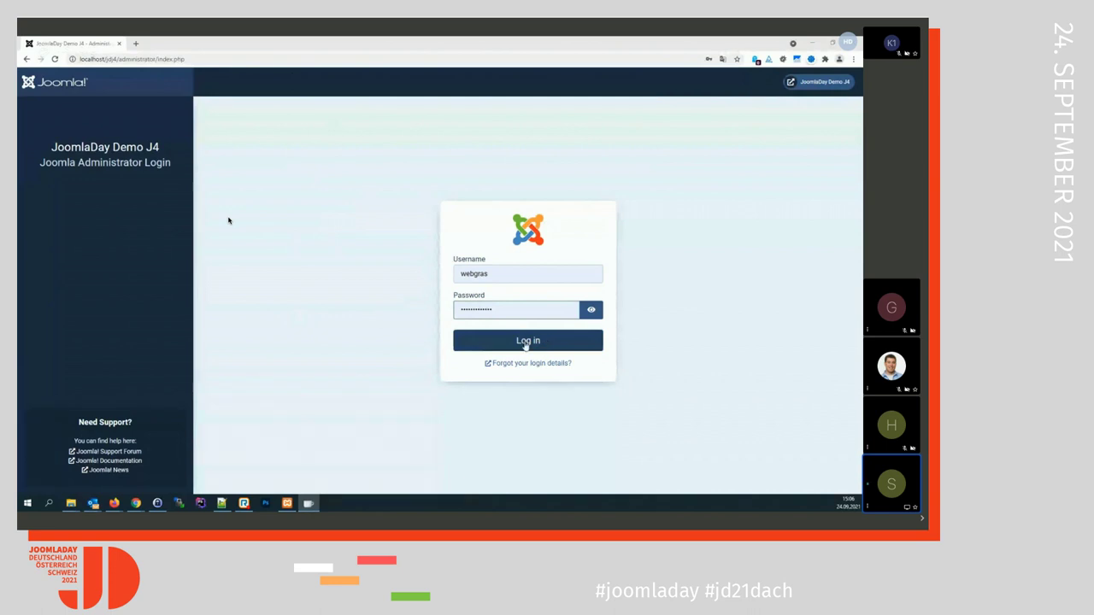
- Try to log in to the Joomla administrator with the prefilled username and password
left_click(525, 342)
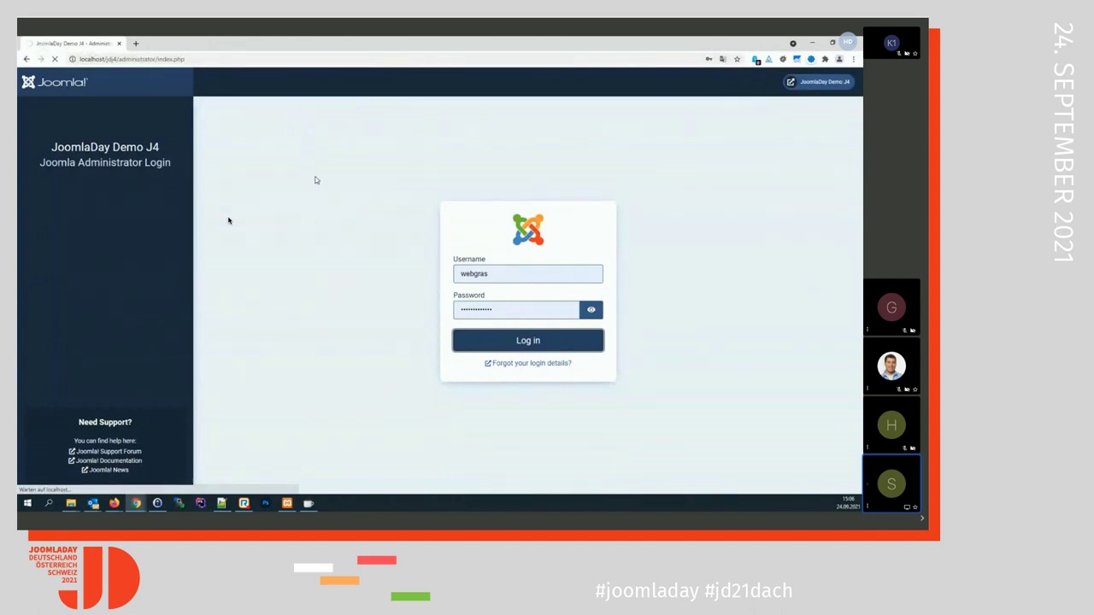
left_click(529, 341)
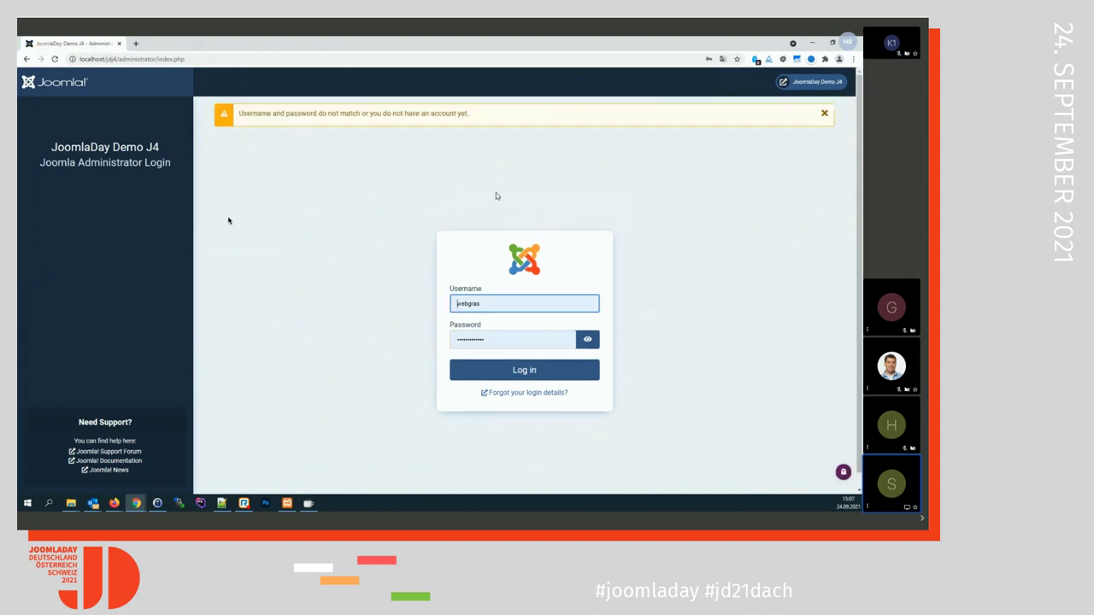
- Replace the prefilled entry with the account password, submit the login and dismiss the warning message
key("Tab")
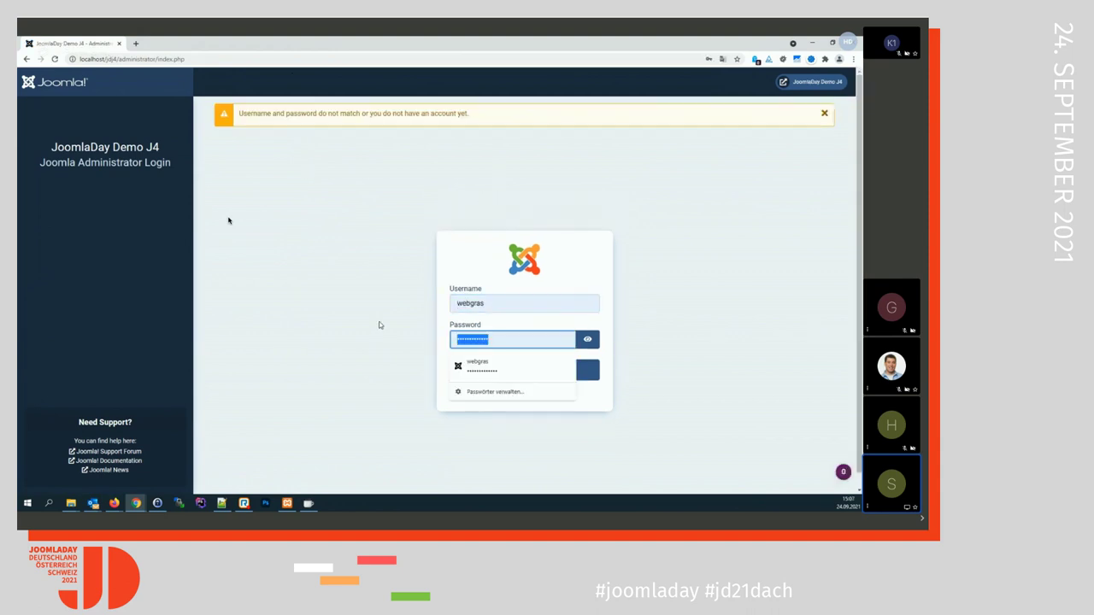
key("BackSpace")
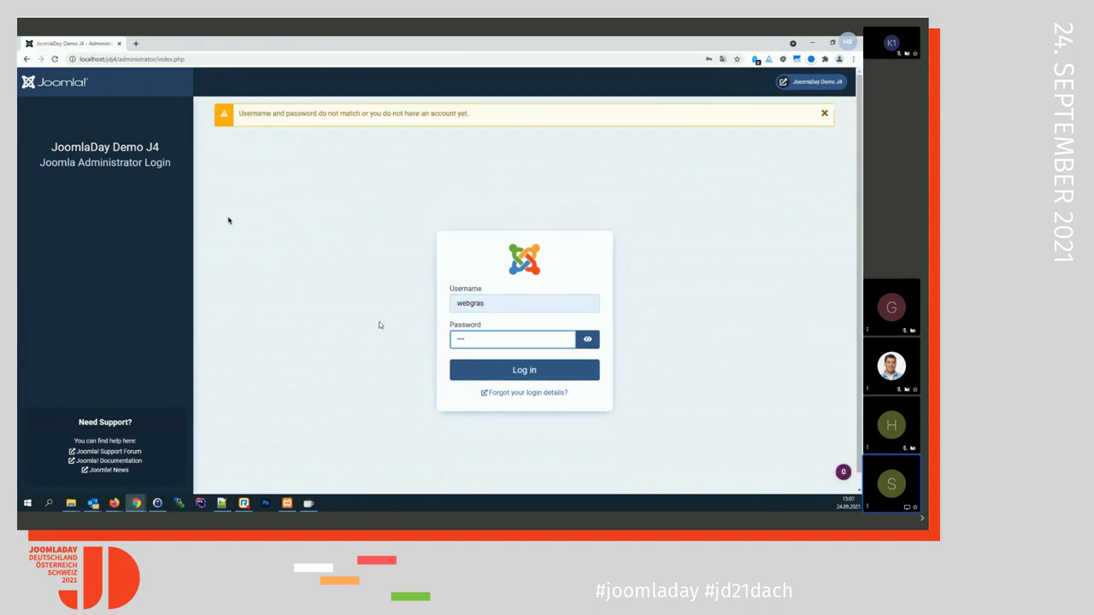
type("••••••••••••••")
key("Return")
left_click(351, 174)
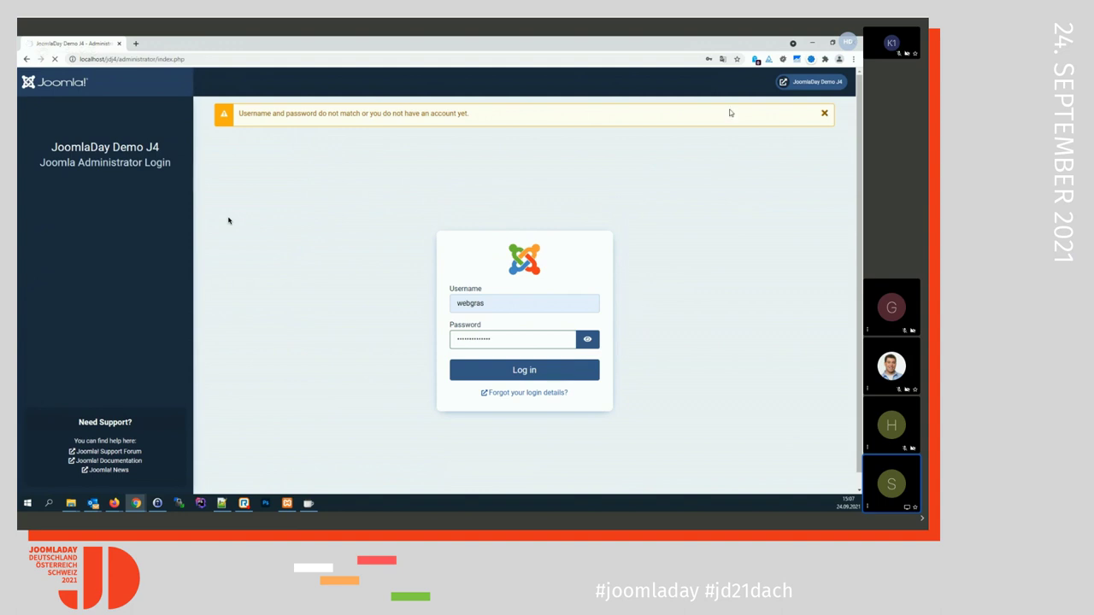
left_click(823, 115)
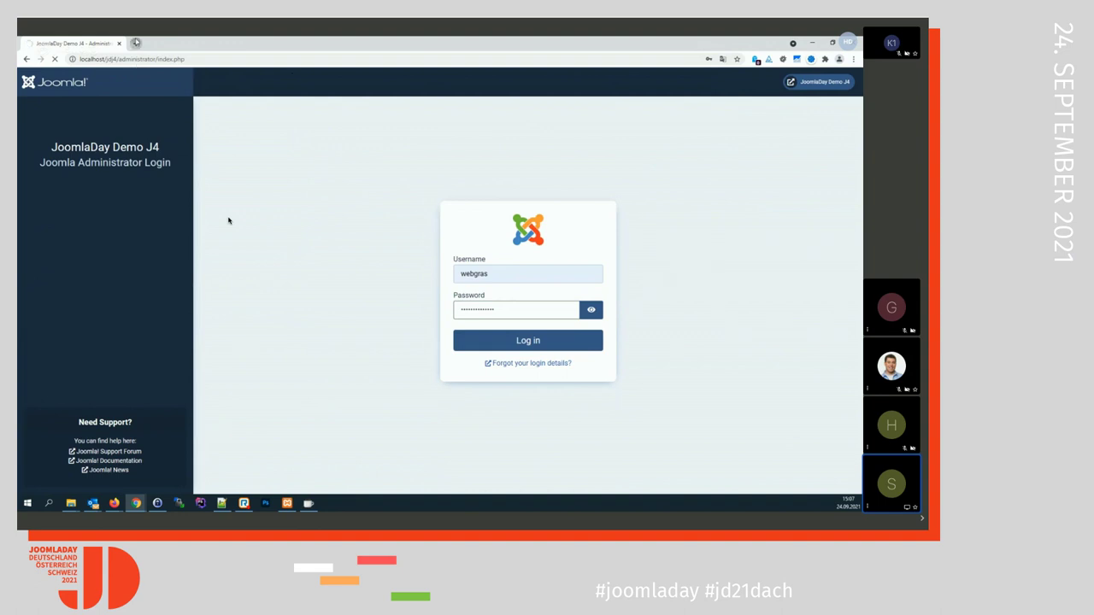
left_click(135, 42)
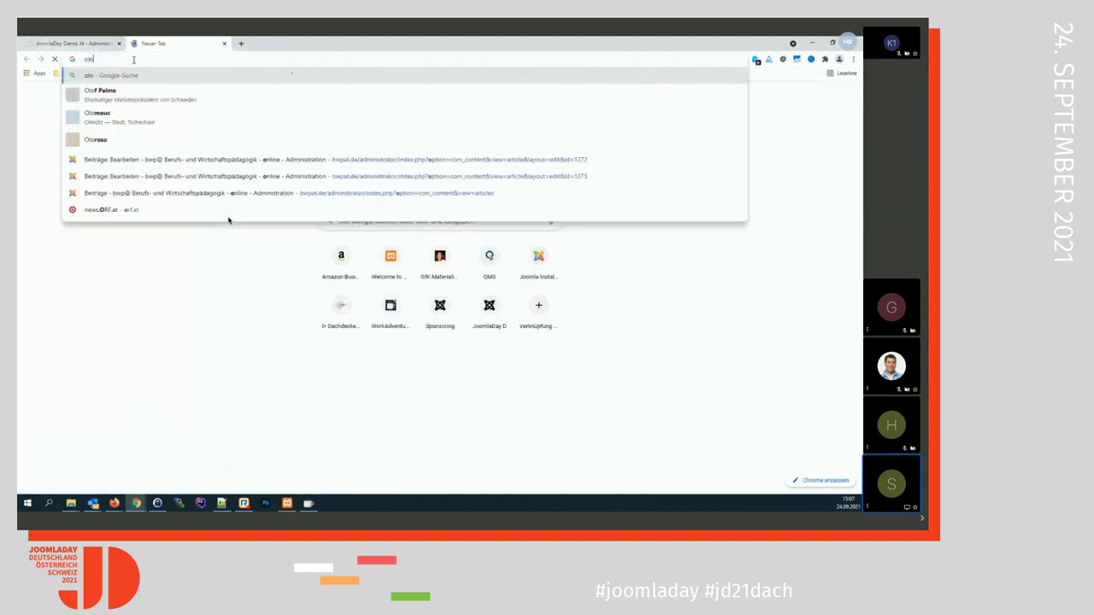
type("lo")
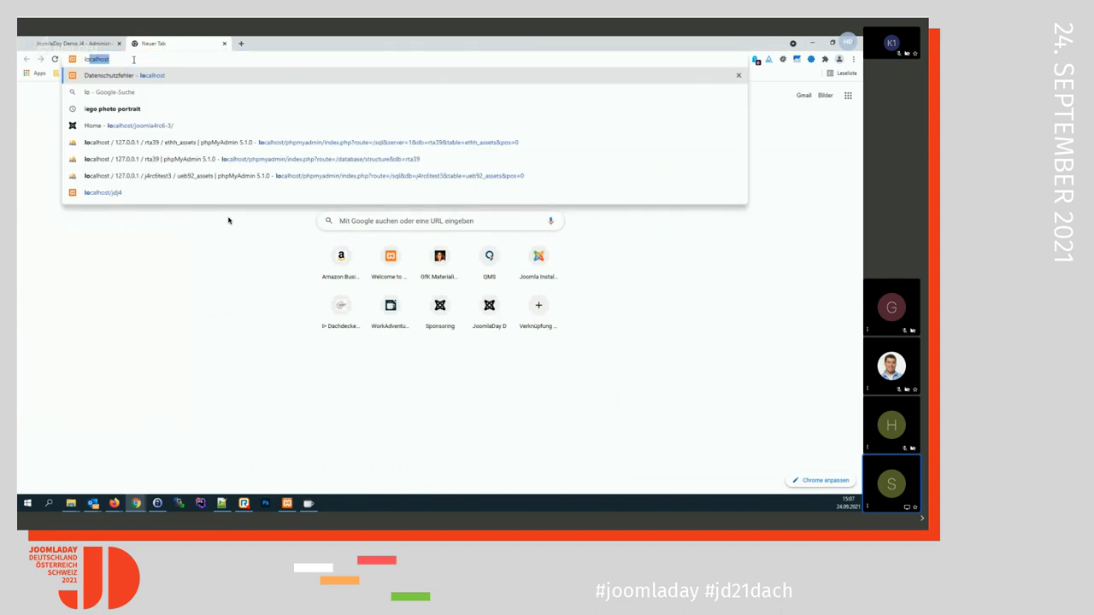
type("calhost")
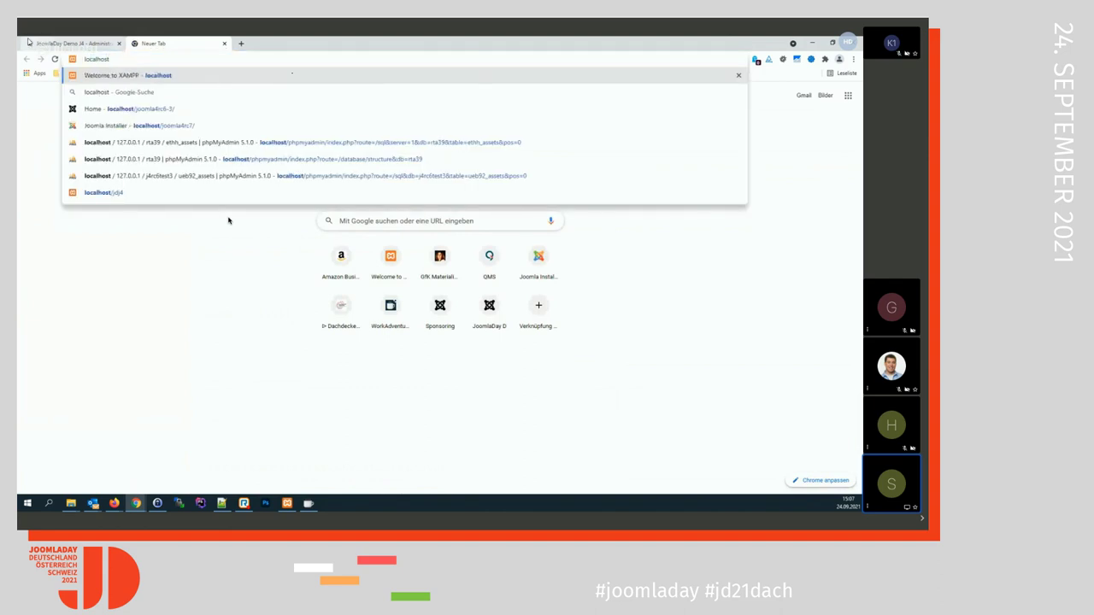
left_click(28, 42)
- Complete the administrator login to reach the Home Dashboard
left_click(529, 342)
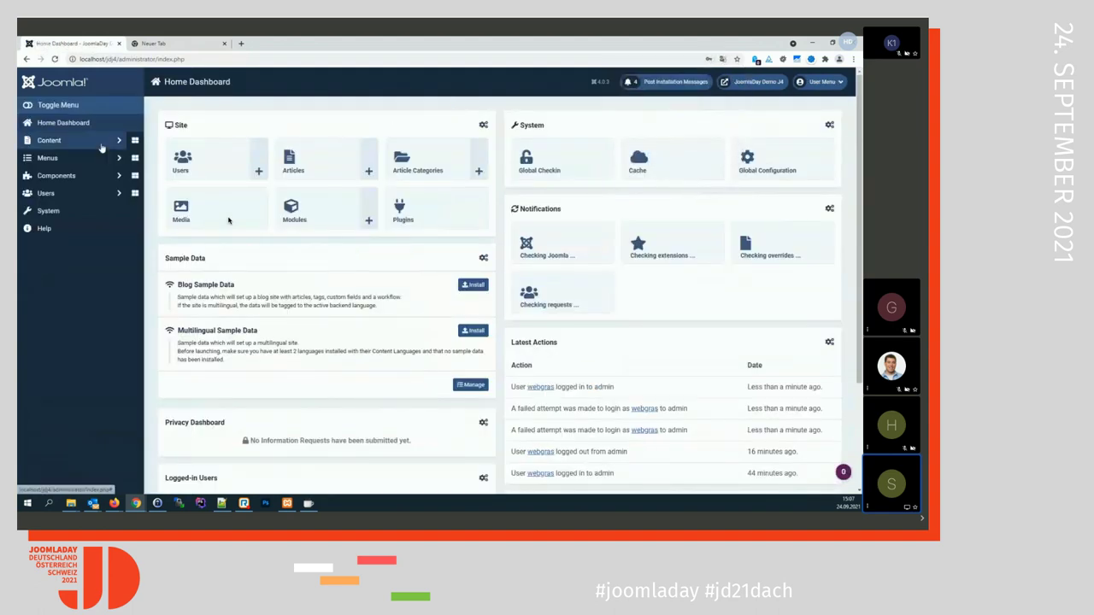
left_click(181, 163)
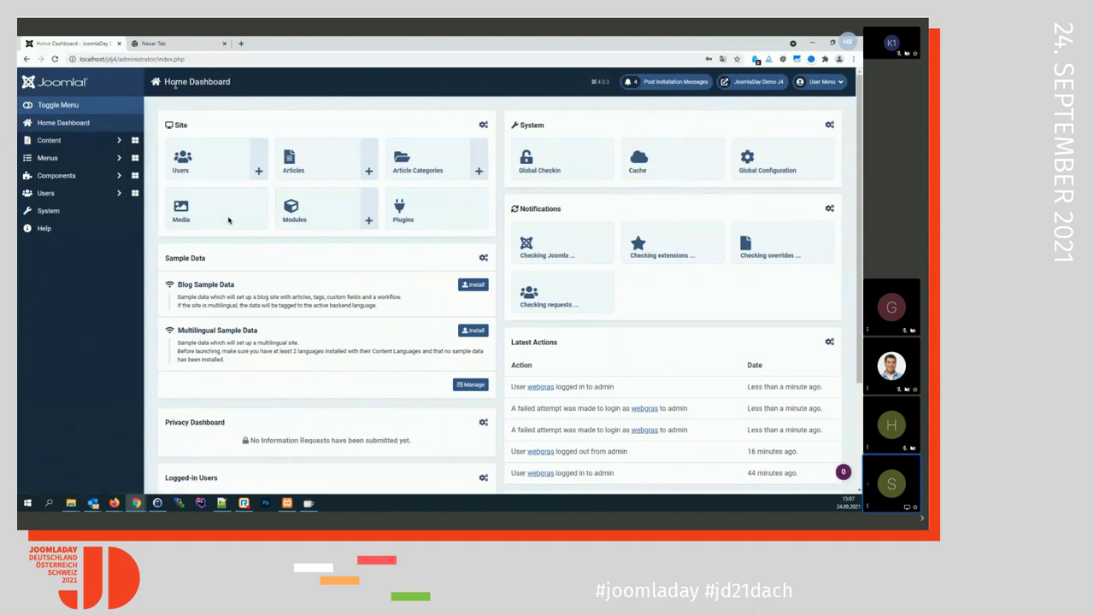
left_click_drag(165, 81, 236, 83)
left_click(268, 90)
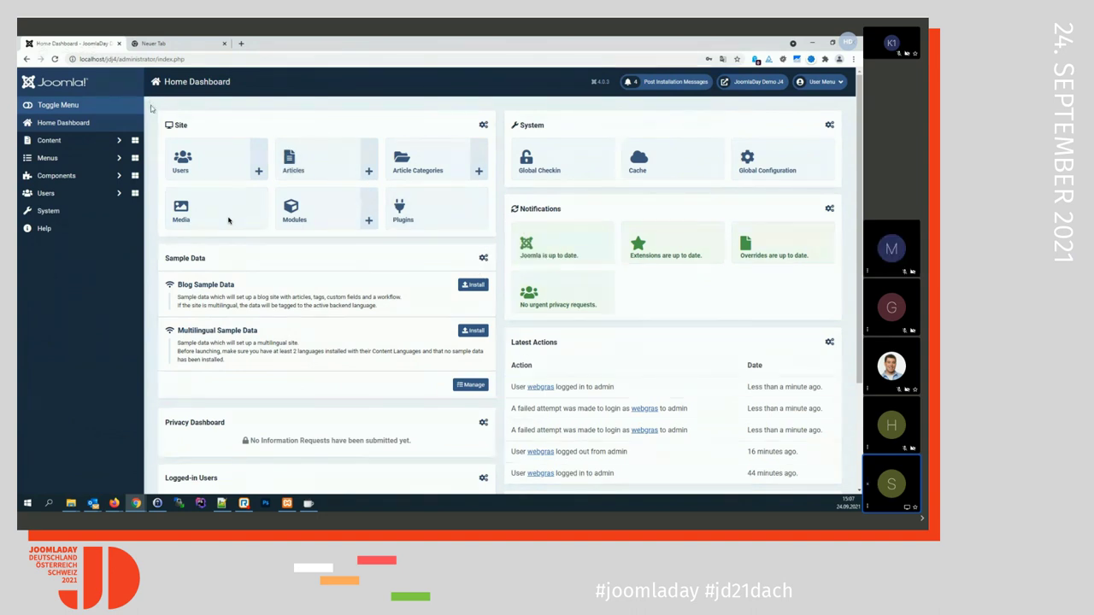
- Install the German (de-DE) language pack from the list of available languages
left_click(65, 216)
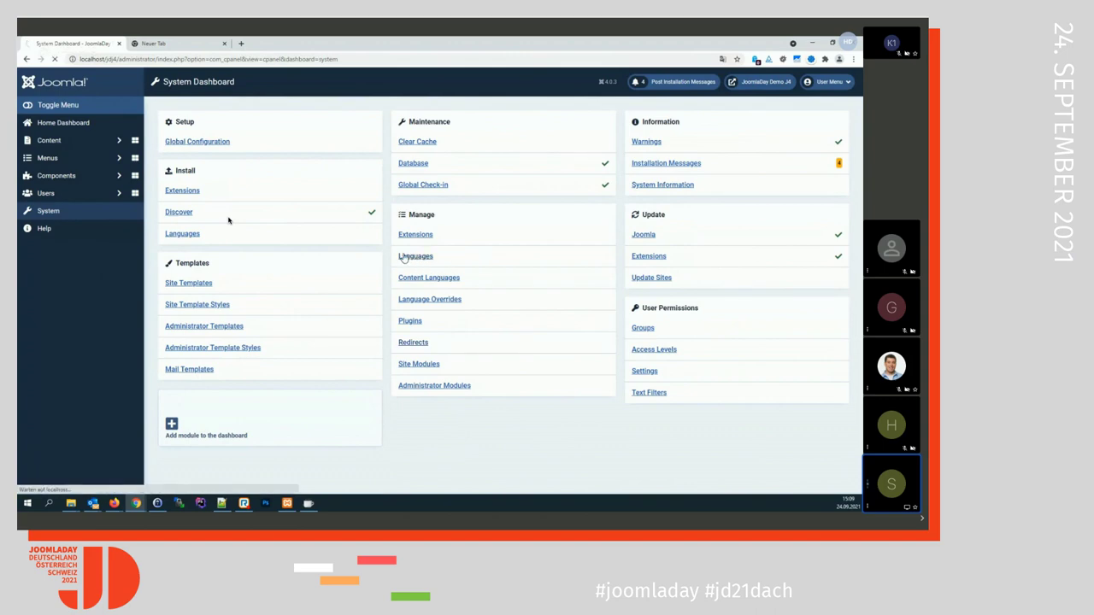
left_click(350, 215)
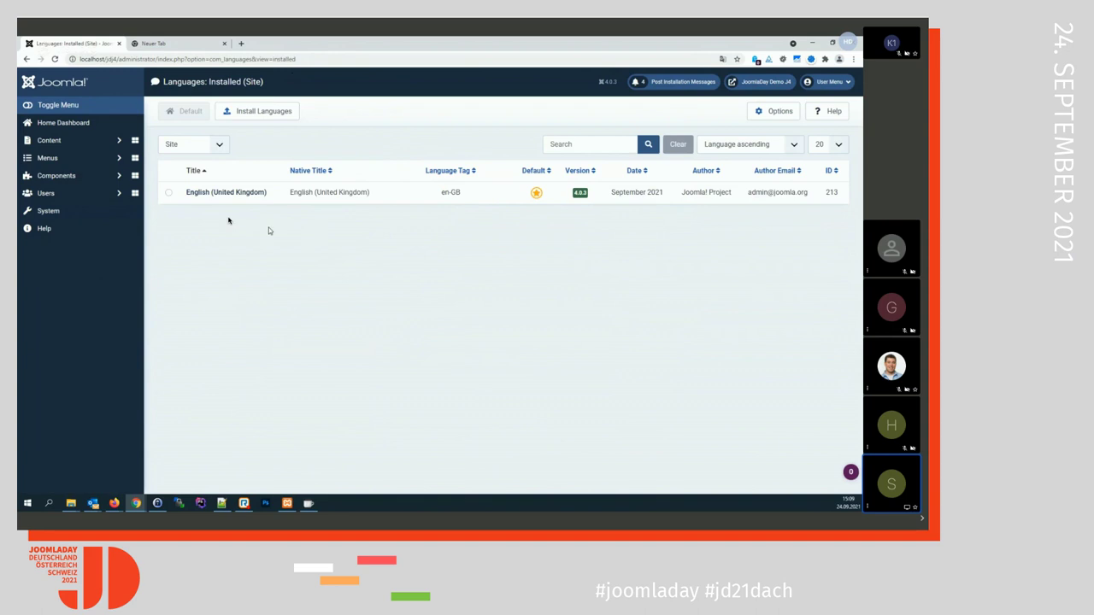
left_click(256, 116)
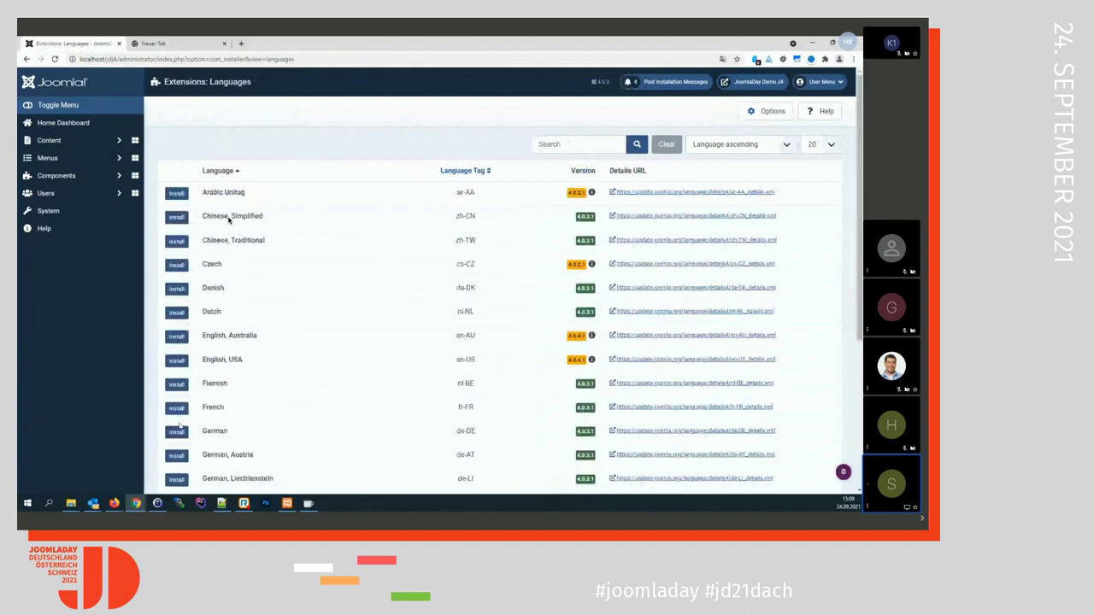
left_click(175, 433)
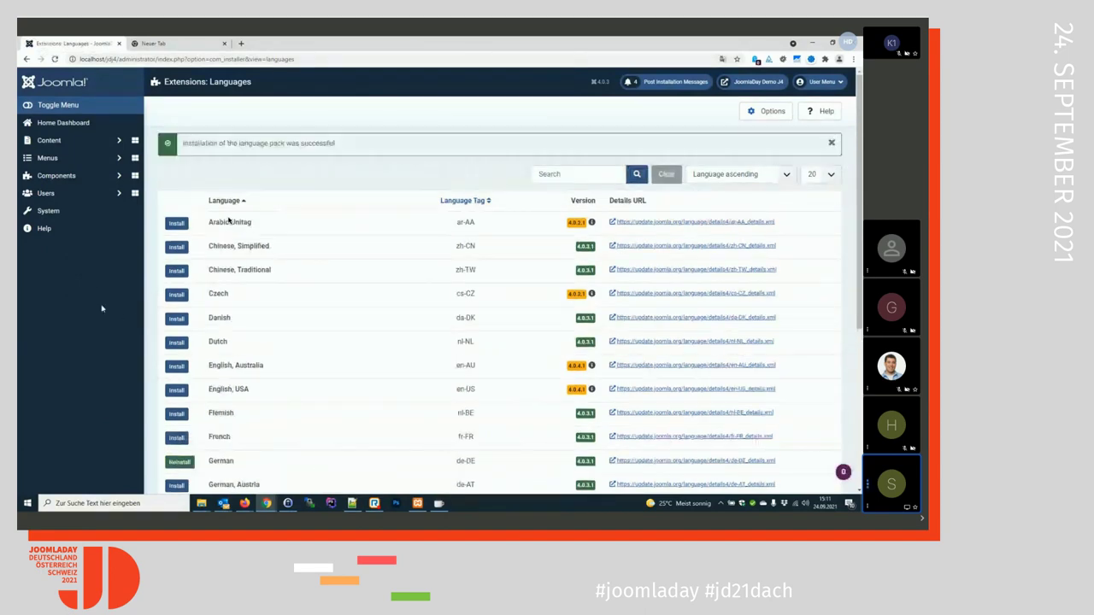
- Set German (Germany) as the default language for the Site
left_click(48, 210)
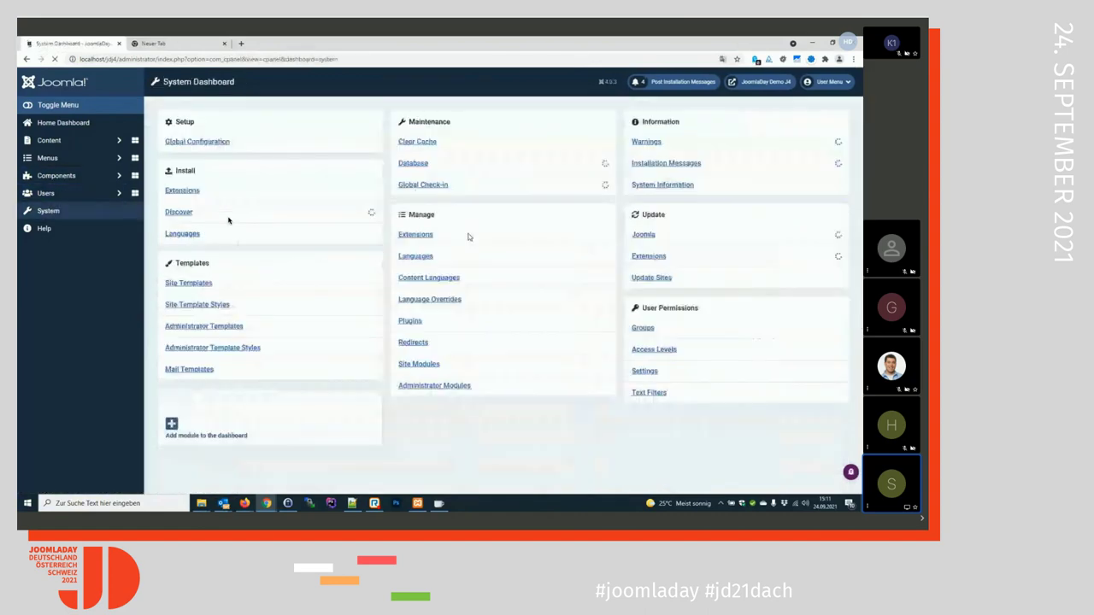
left_click(424, 257)
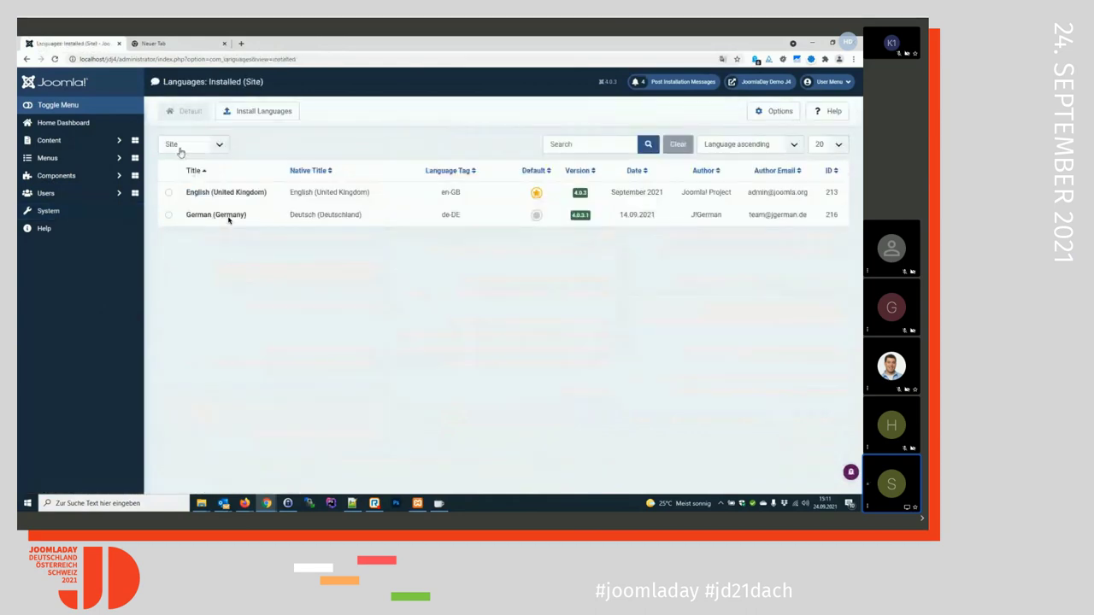
left_click(182, 147)
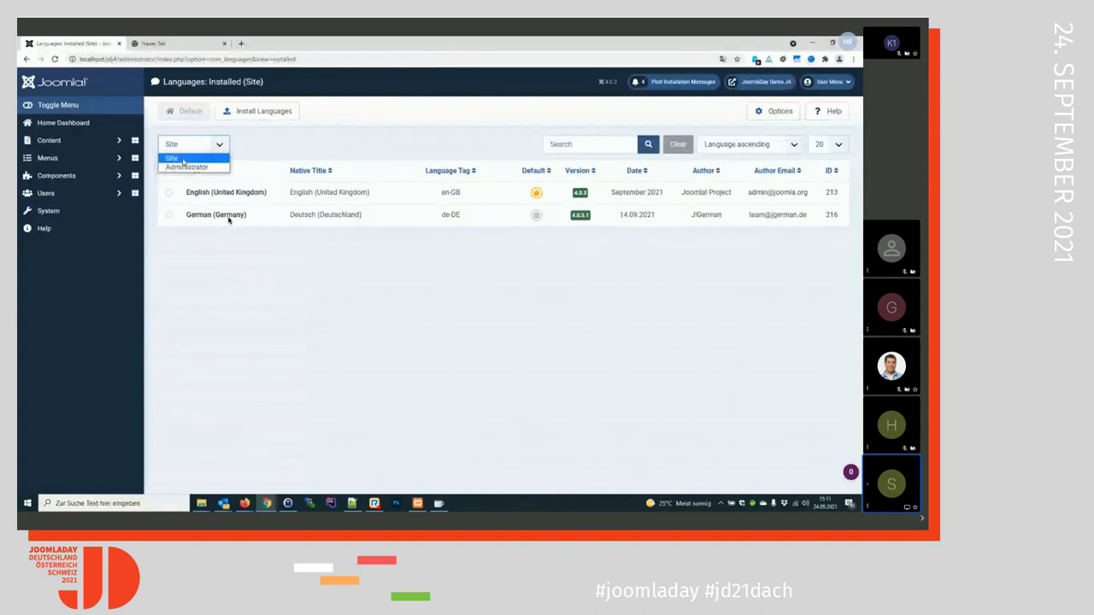
left_click(179, 158)
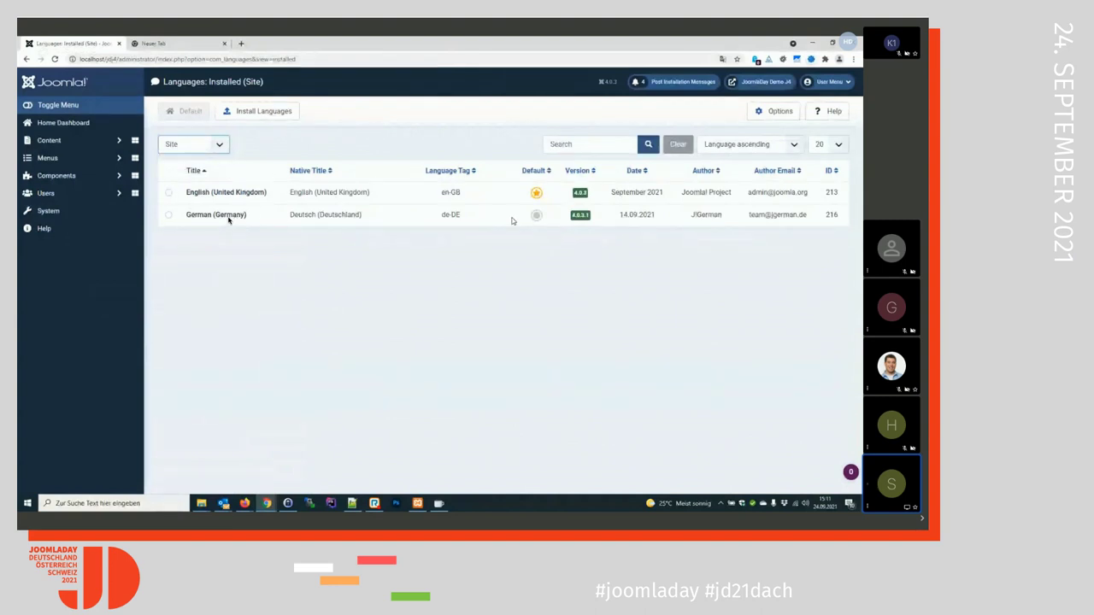
left_click(537, 216)
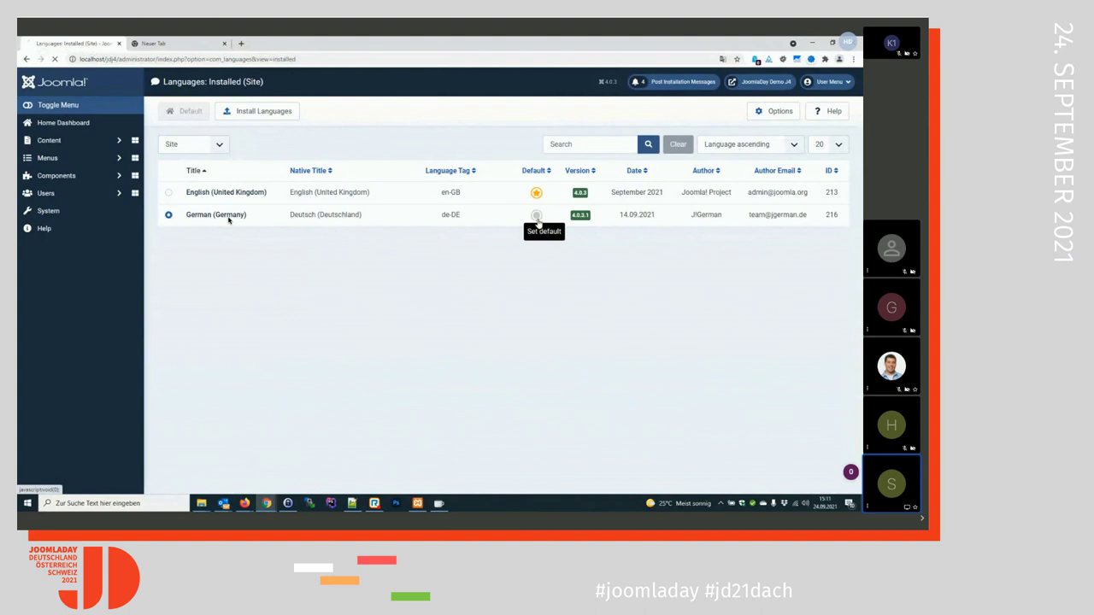
- Set German (Germany) as the default language for the Administrator backend
left_click(193, 173)
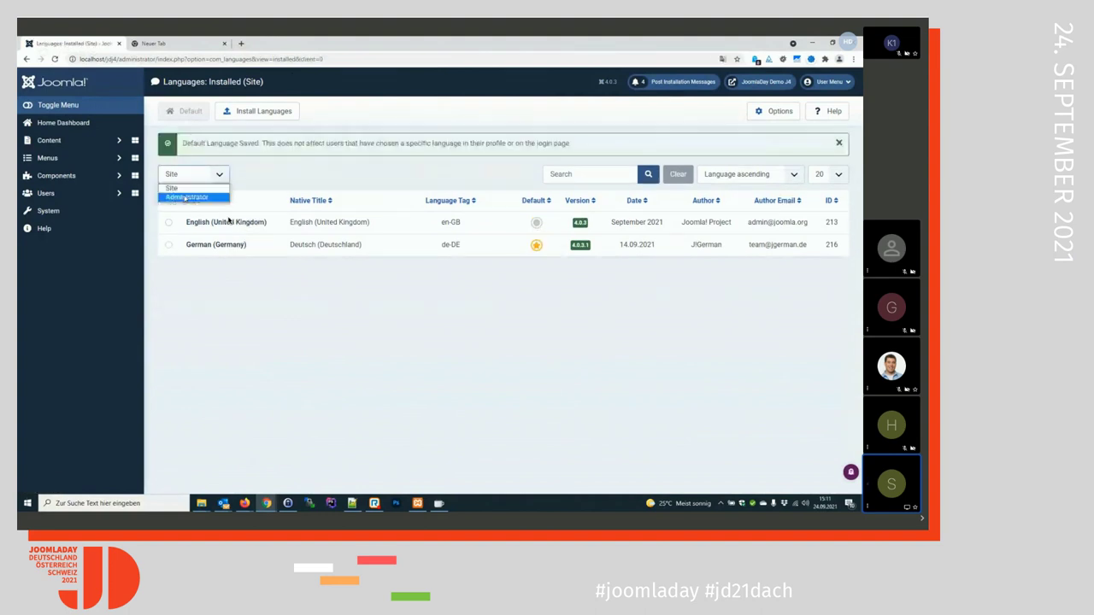
left_click(188, 200)
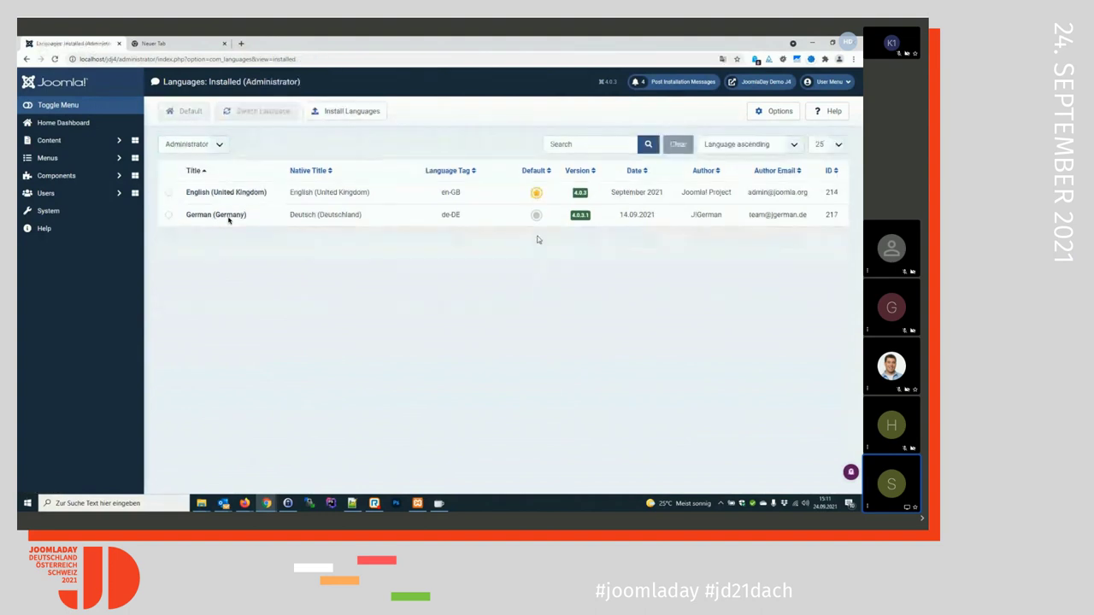
left_click(536, 216)
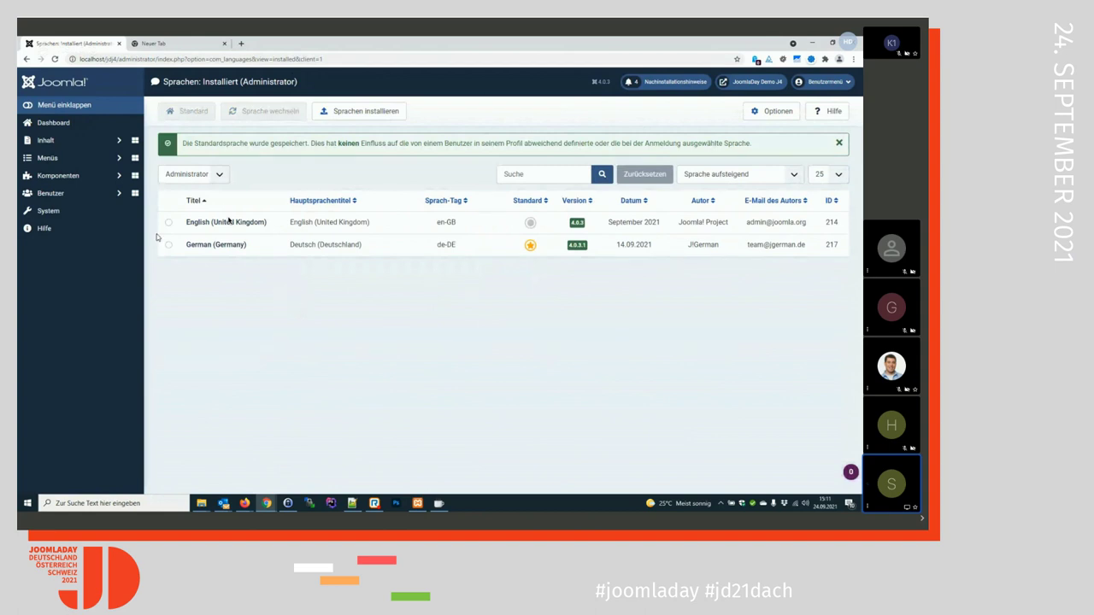
- Start adding a custom module (Eigenes Modul) to the home dashboard
left_click(47, 128)
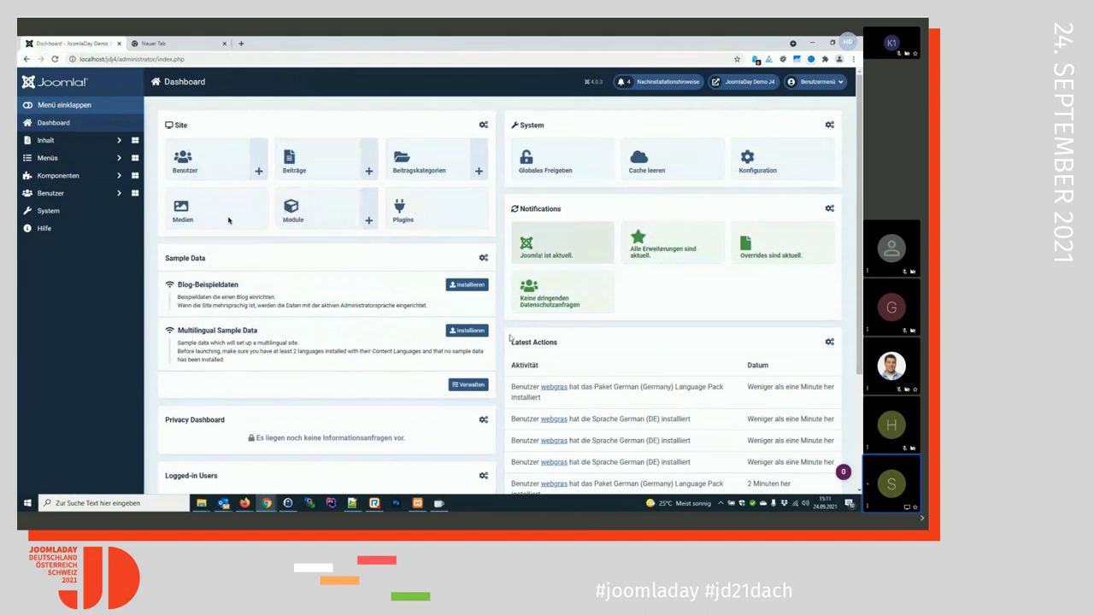
scroll(501, 339, "down", 1)
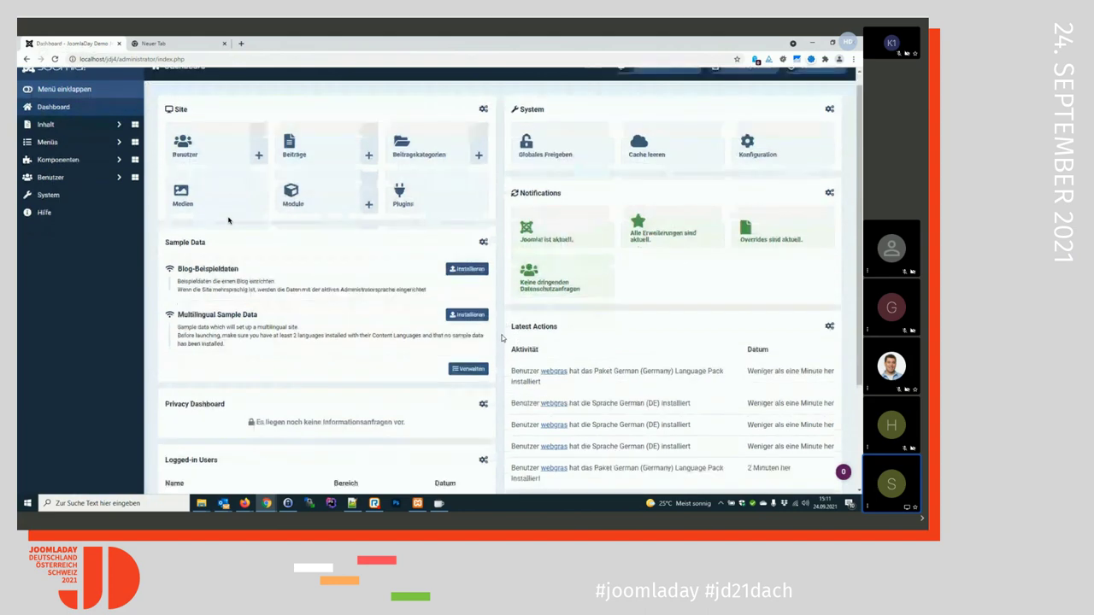
scroll(501, 338, "down", 2)
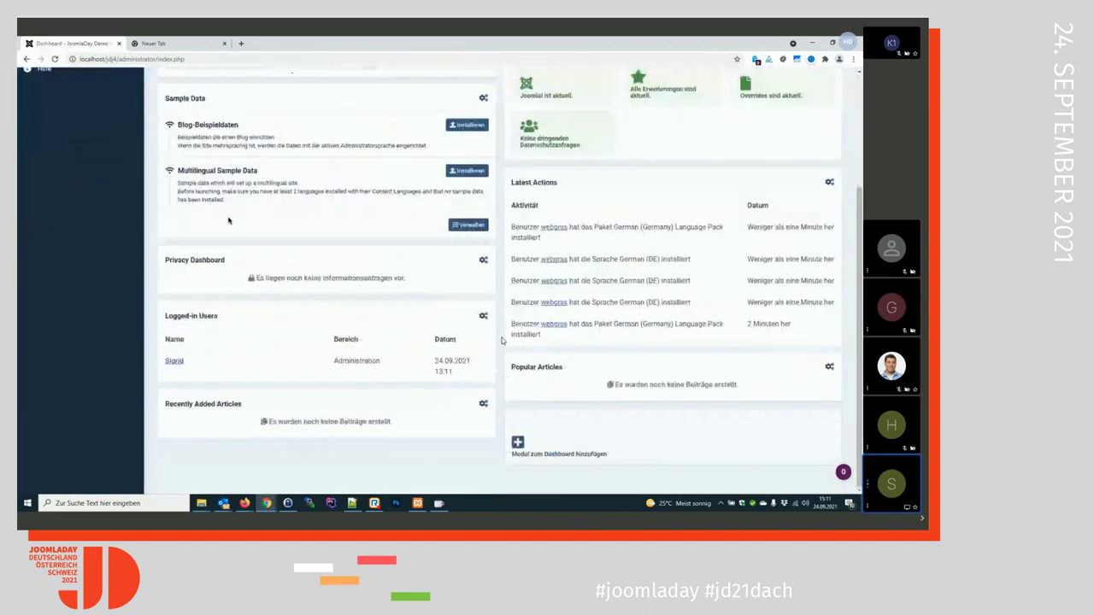
left_click(589, 434)
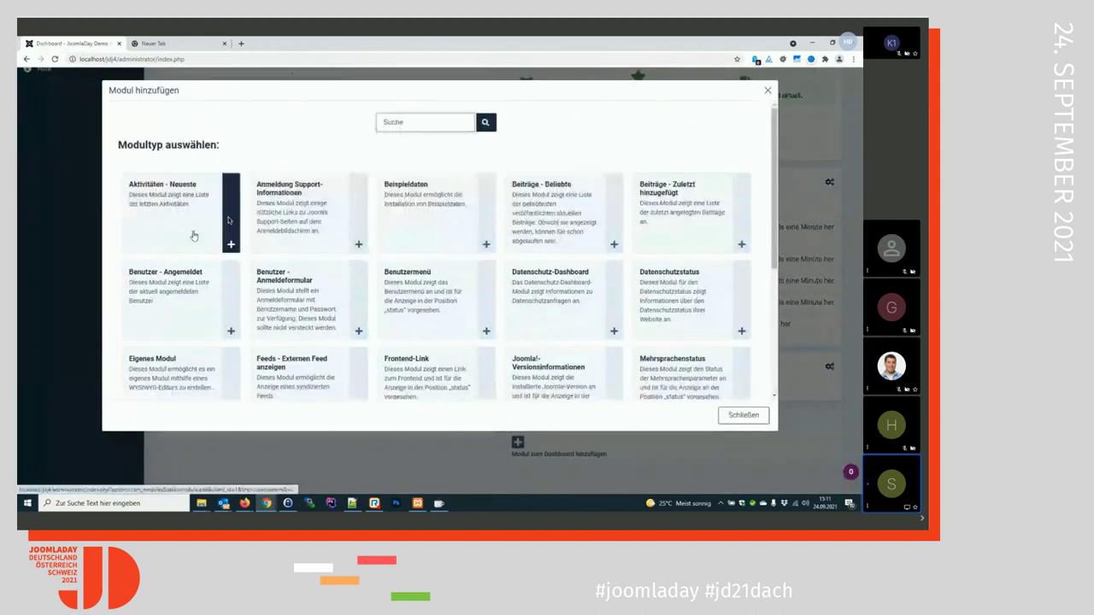
scroll(235, 205, "down", 1)
left_click(230, 364)
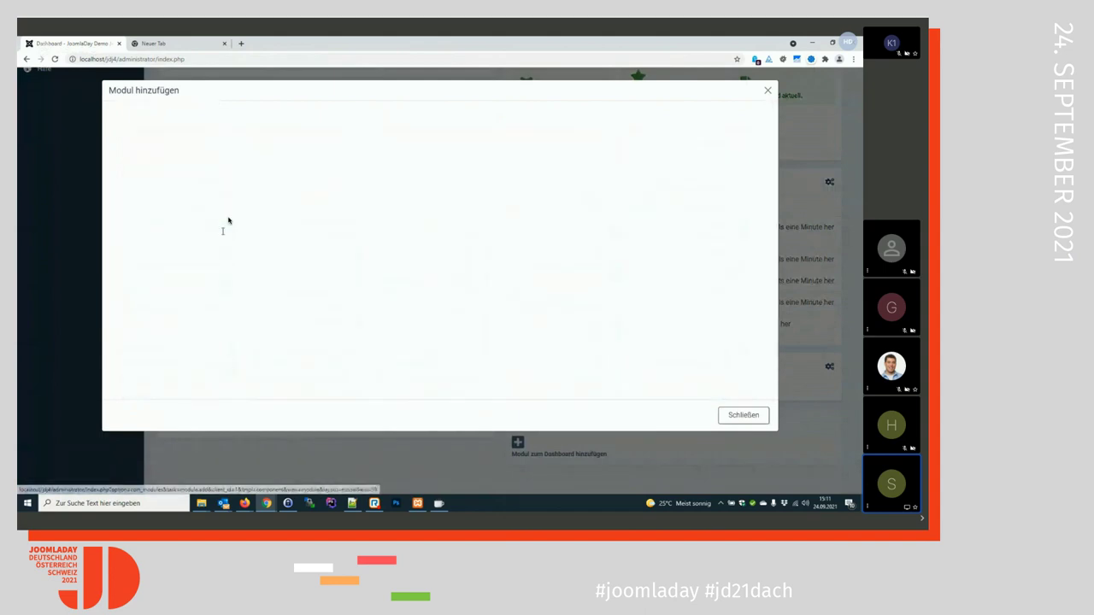
- Title the new module "Support Information für Kunde XY"
left_click(184, 135)
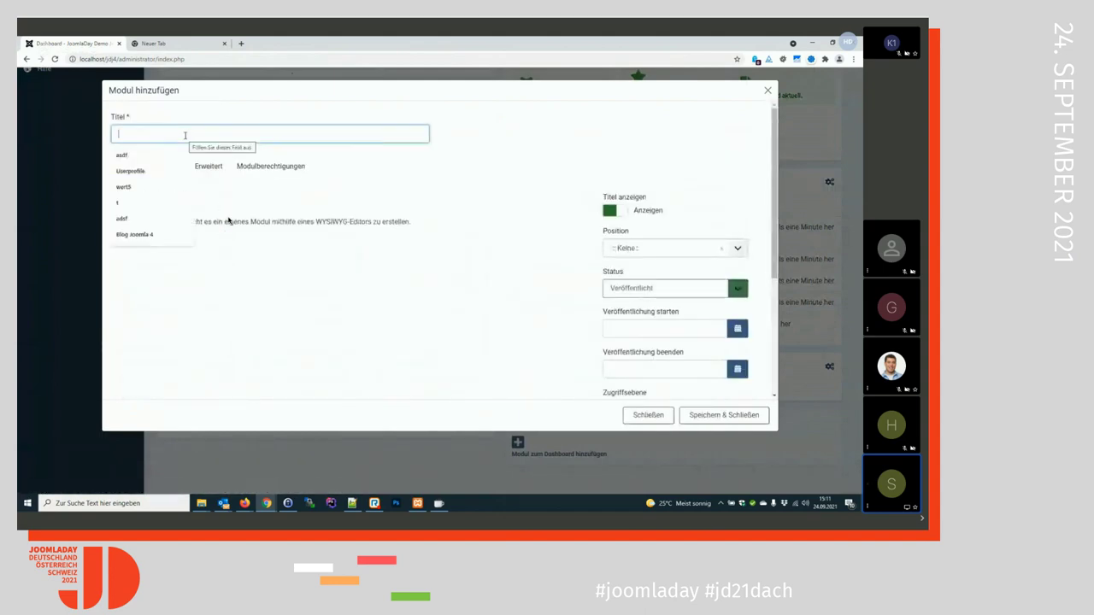
type("Support ")
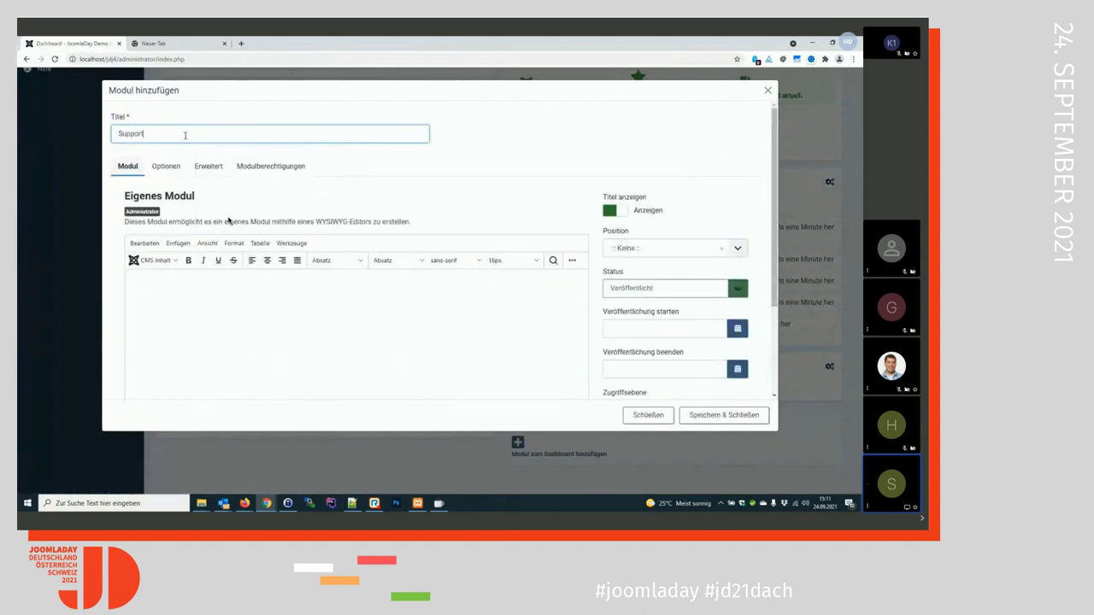
type("Information")
left_click(205, 321)
type("FÜ")
type("KUn")
type("nde")
type(" XY")
- Enter "Supportzeiten Mo-Fr 9-17 uhr" as the module's content text
left_click(222, 312)
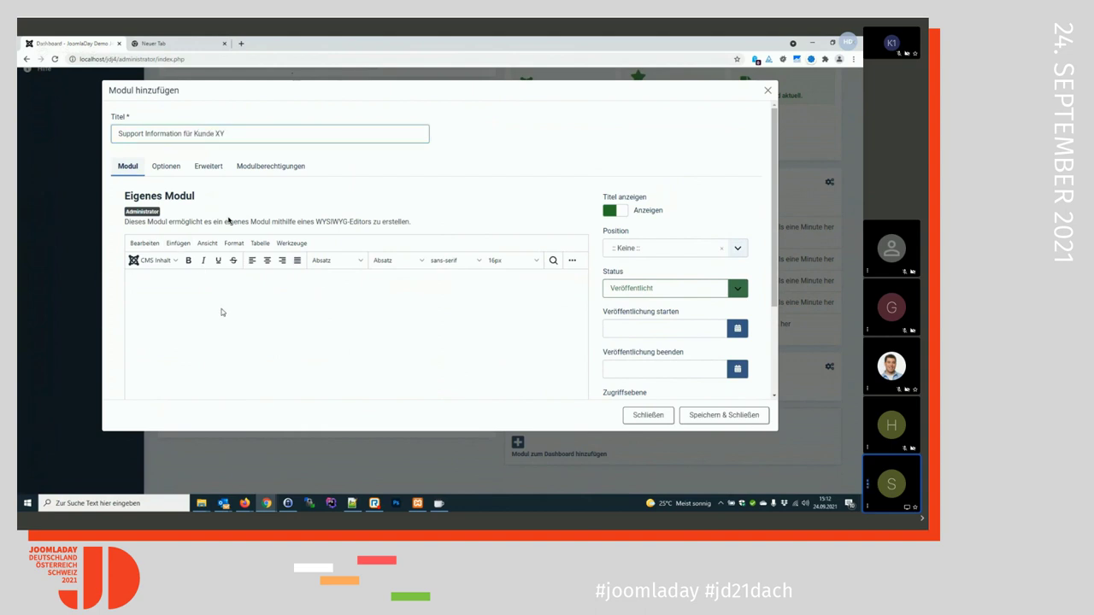
type("Supportzeiten Mo-Fr 9-")
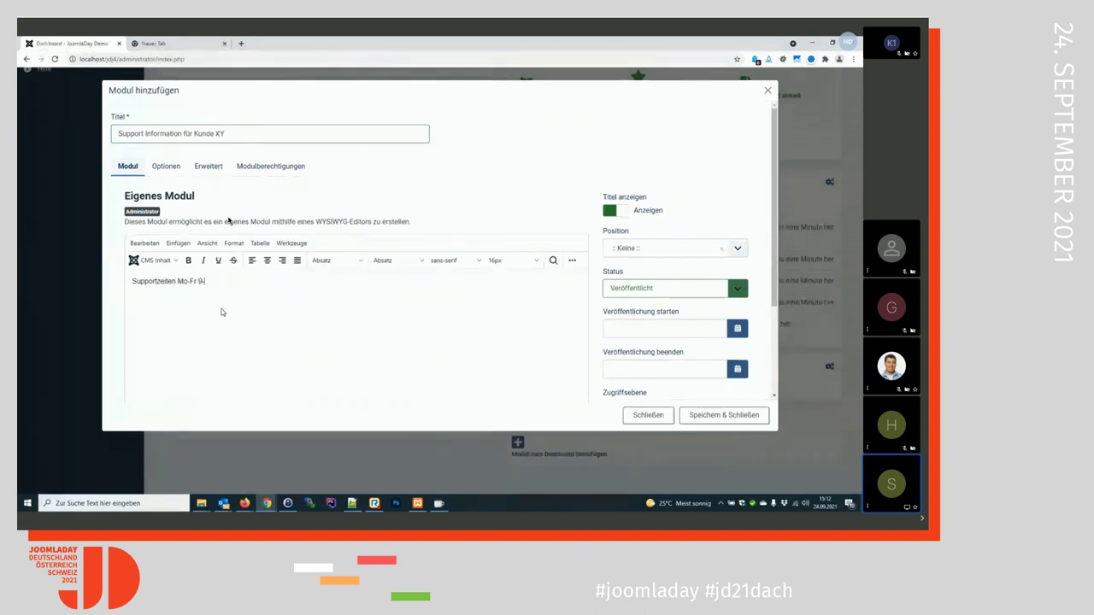
type("17 uhr")
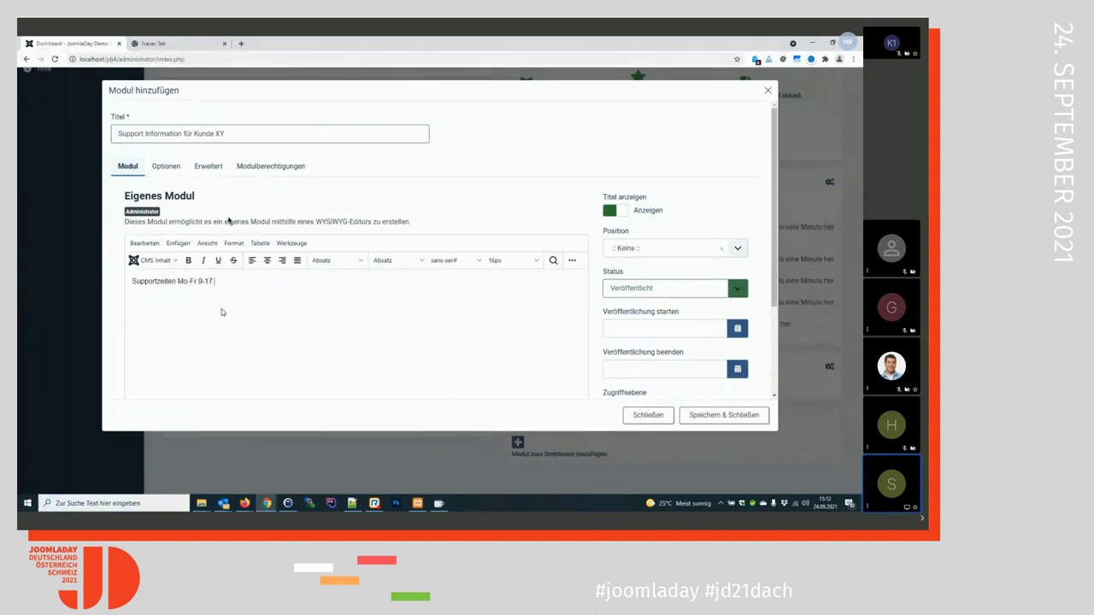
- Assign the module to the Dashboard [cpanel] position, save and close it, and check its display on the dashboard
left_click(623, 248)
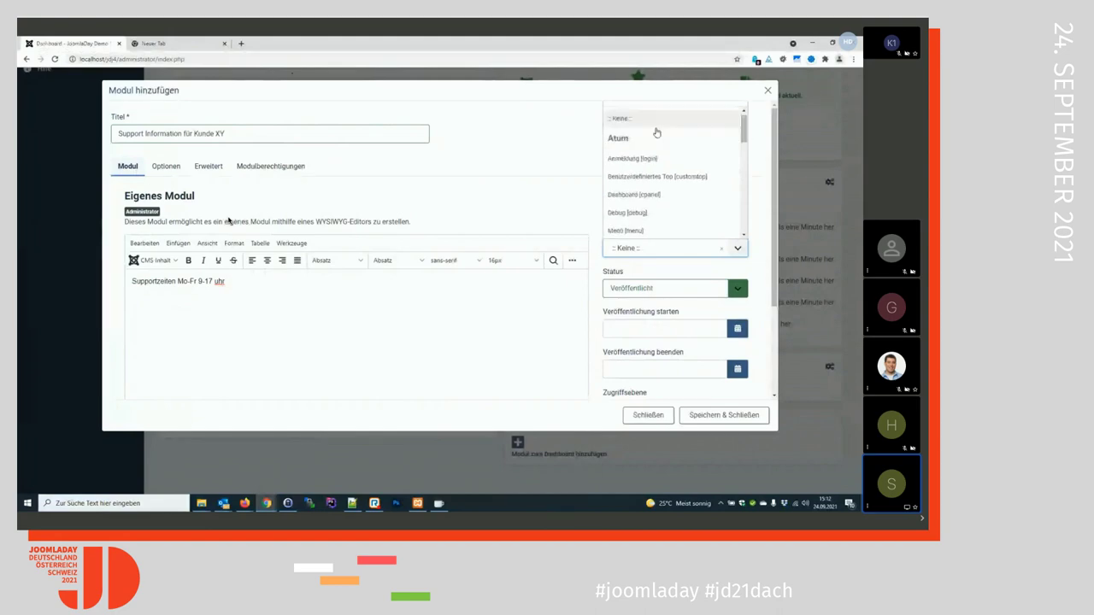
left_click_drag(743, 128, 721, 144)
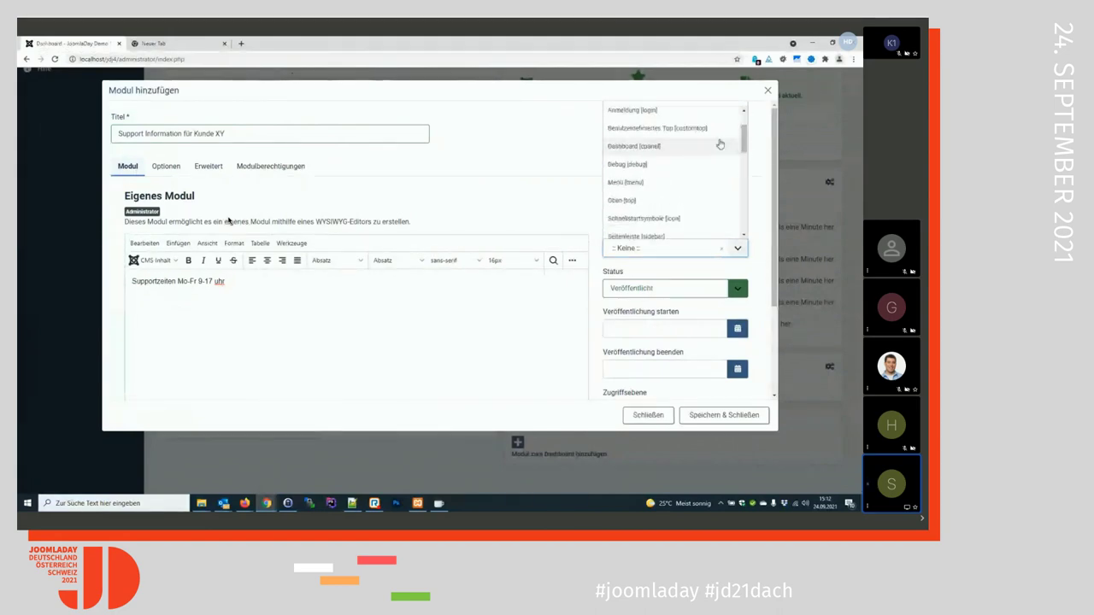
left_click(641, 147)
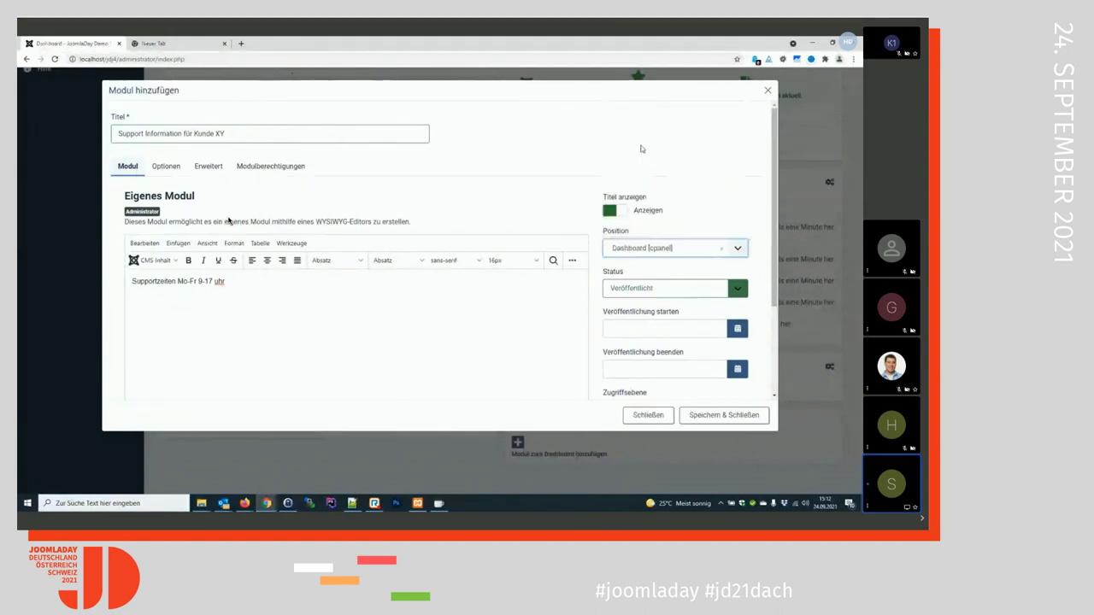
left_click(707, 417)
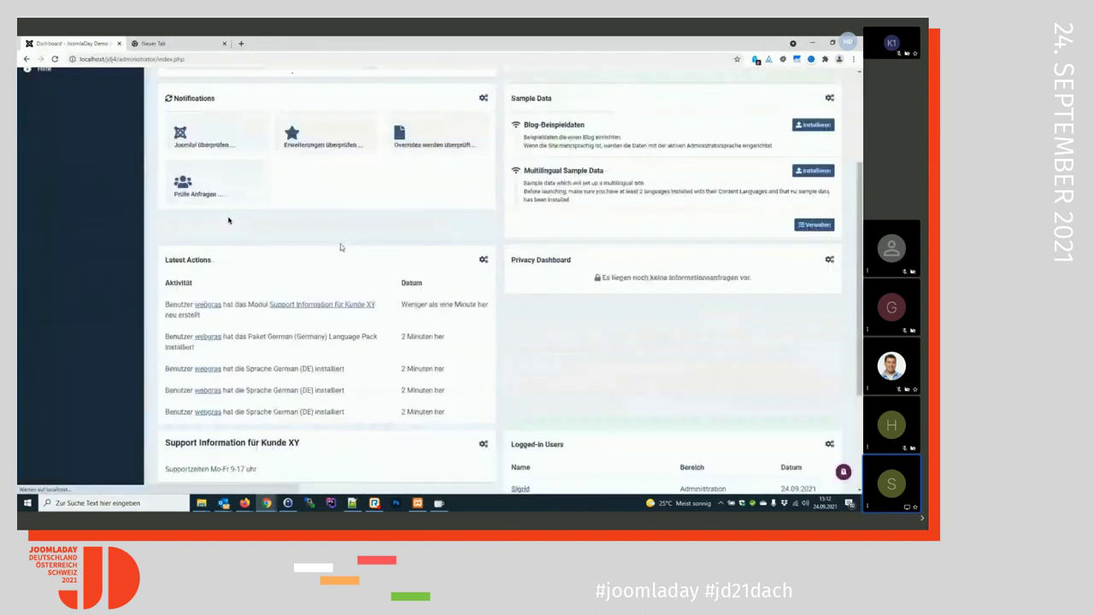
scroll(377, 267, "down", 3)
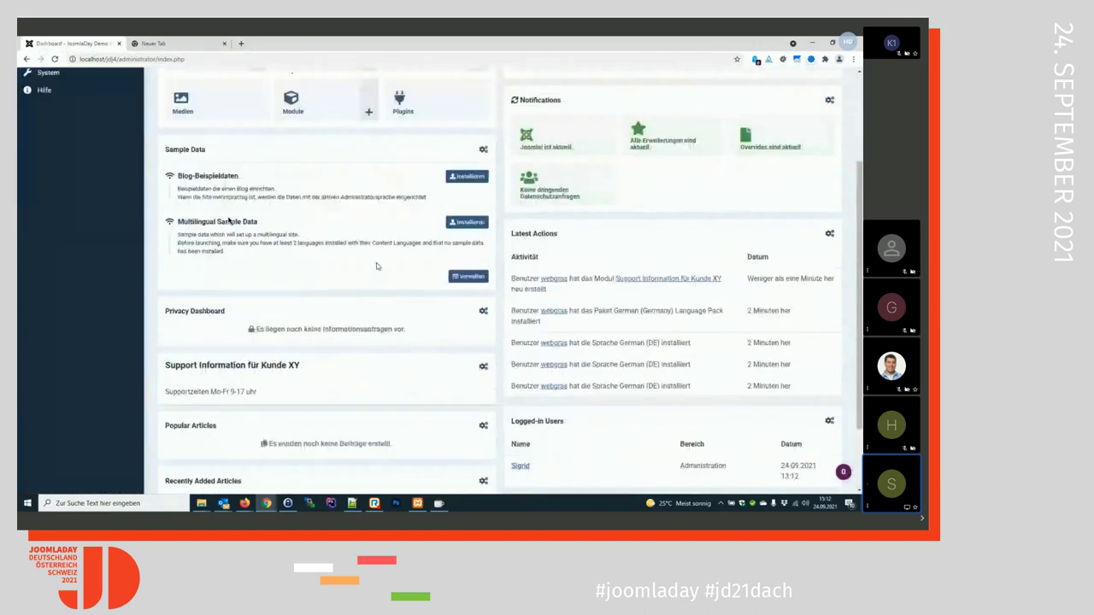
scroll(376, 267, "down", 2)
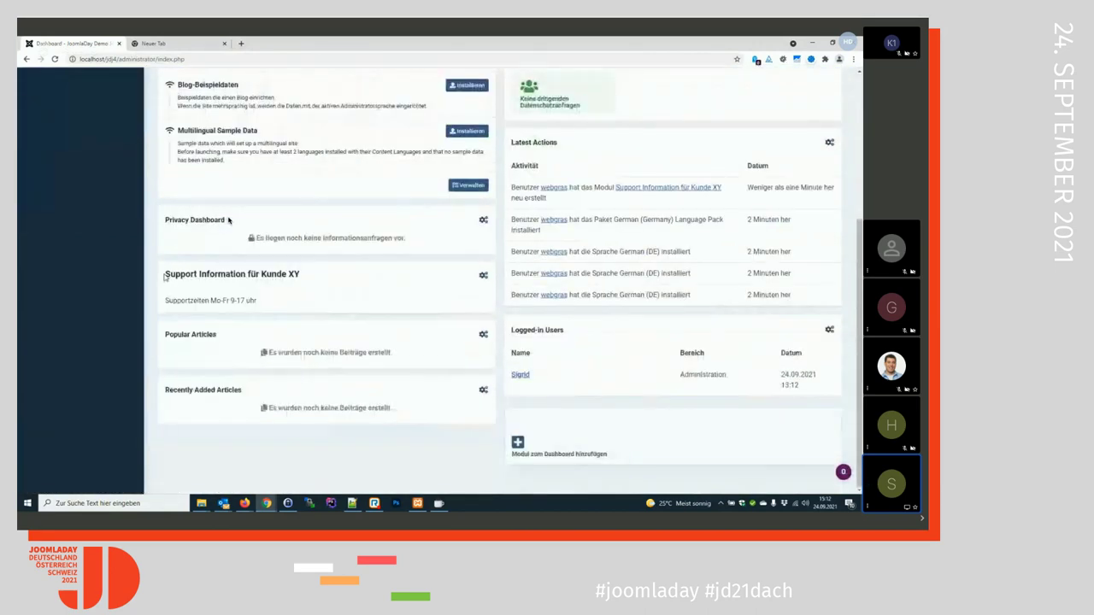
left_click_drag(165, 275, 184, 301)
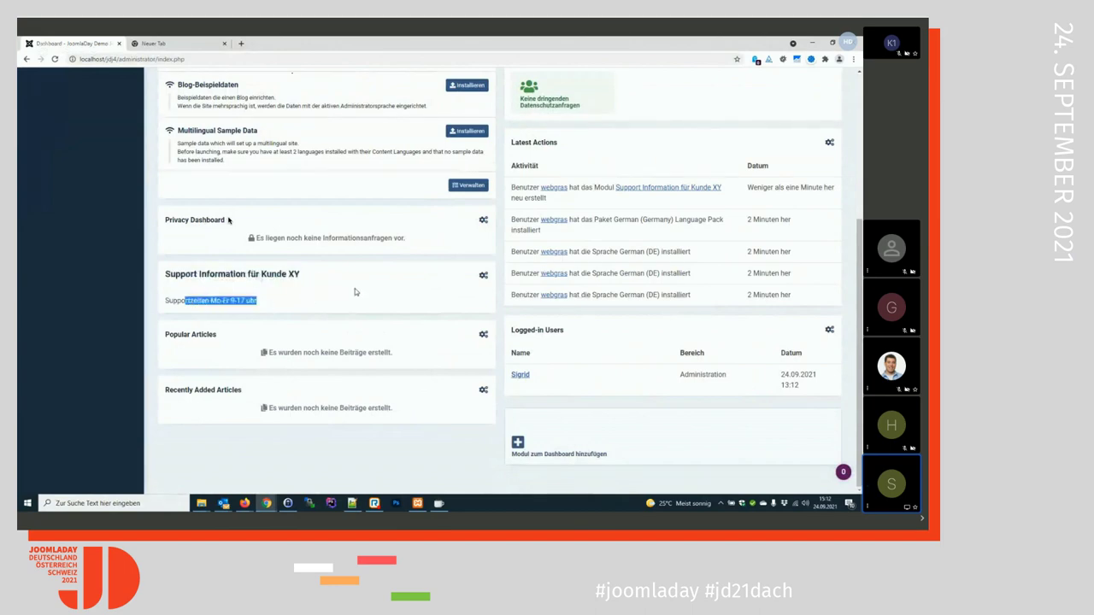
- Hide the Sample Data module from the dashboard
scroll(431, 281, "up", 3)
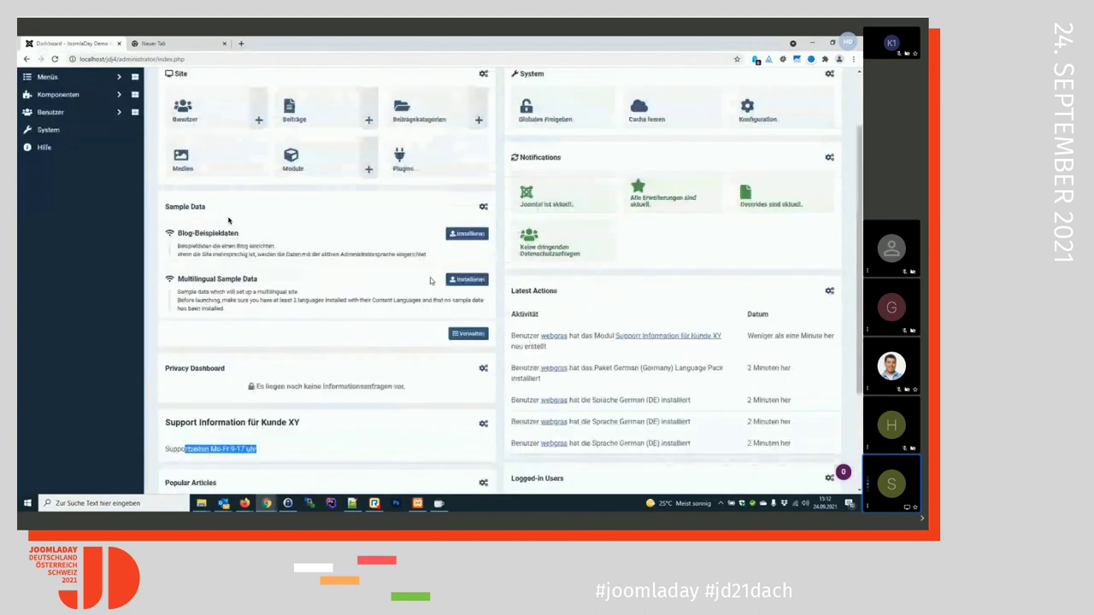
scroll(431, 280, "up", 1)
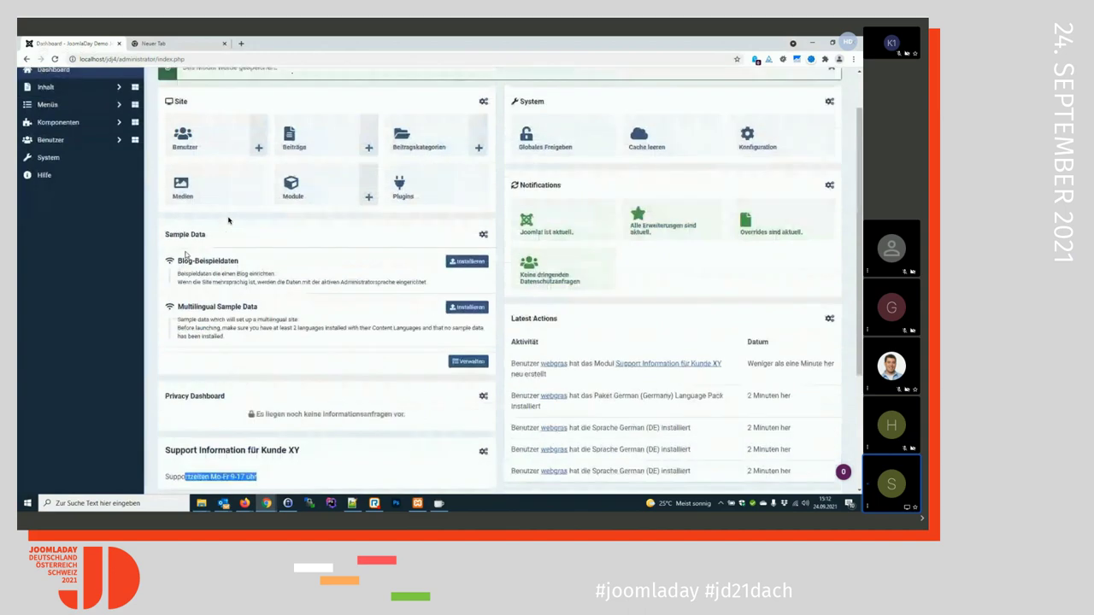
left_click(483, 234)
left_click(483, 235)
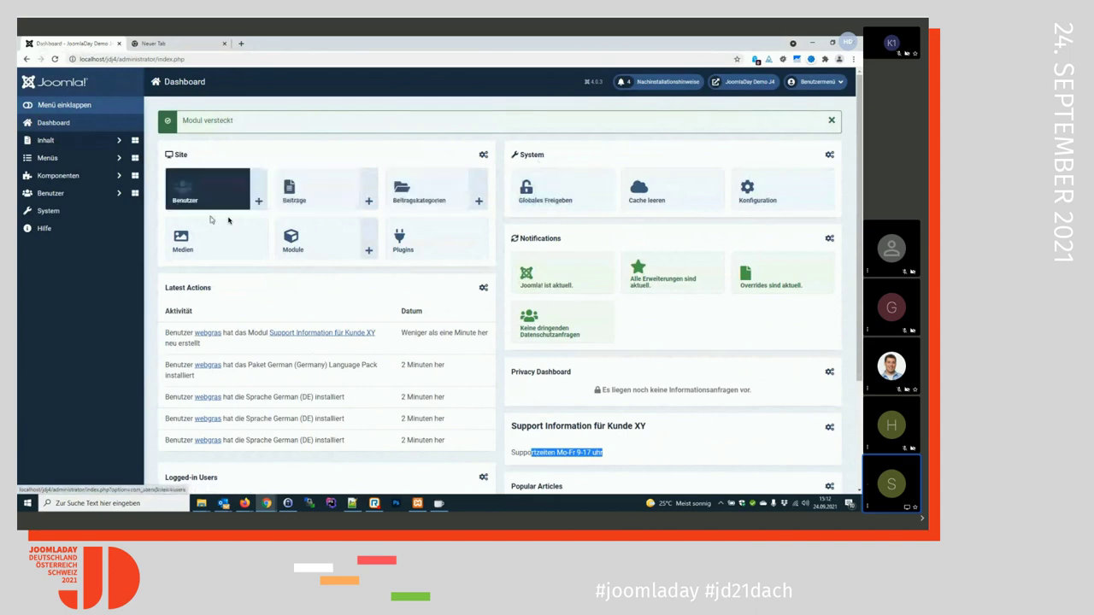
- Open the dashboard's Site module for editing and set its Cache shortcut to Anzeigen
left_click(483, 157)
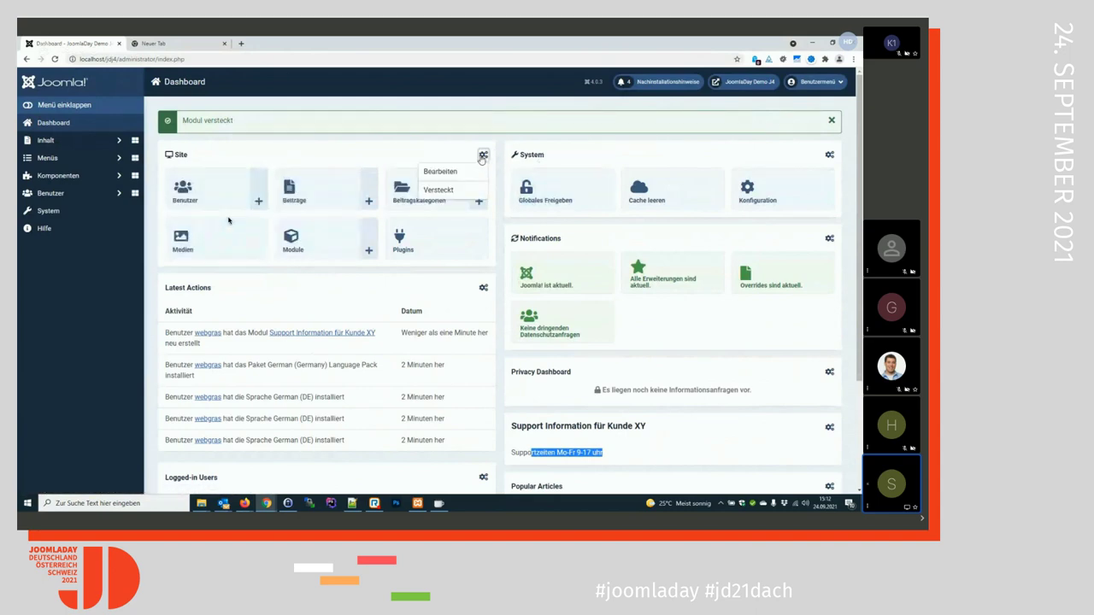
left_click(439, 173)
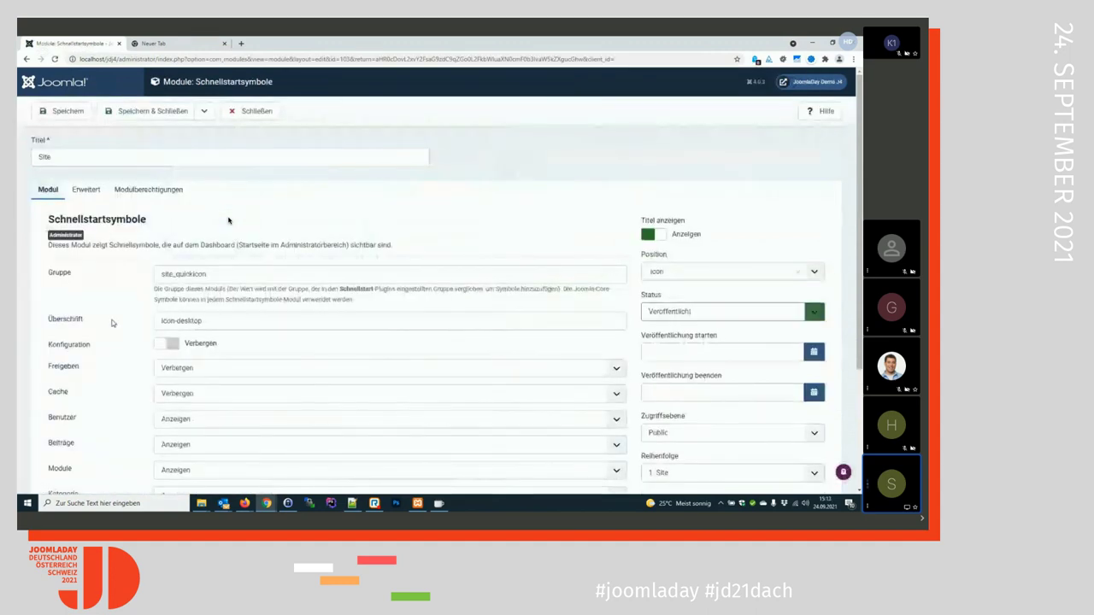
scroll(112, 323, "down", 2)
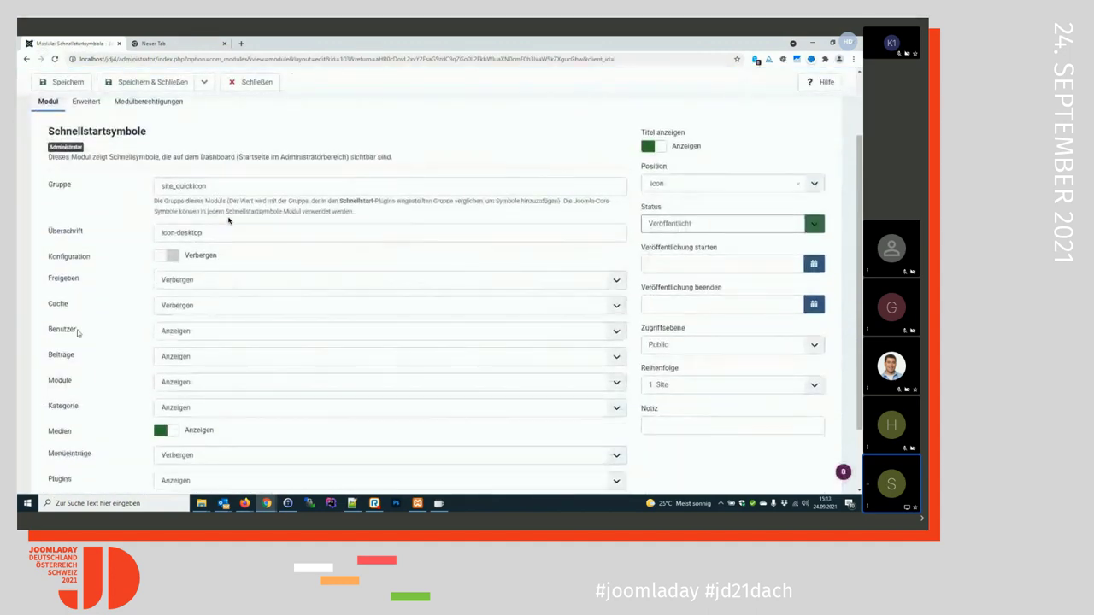
left_click(175, 308)
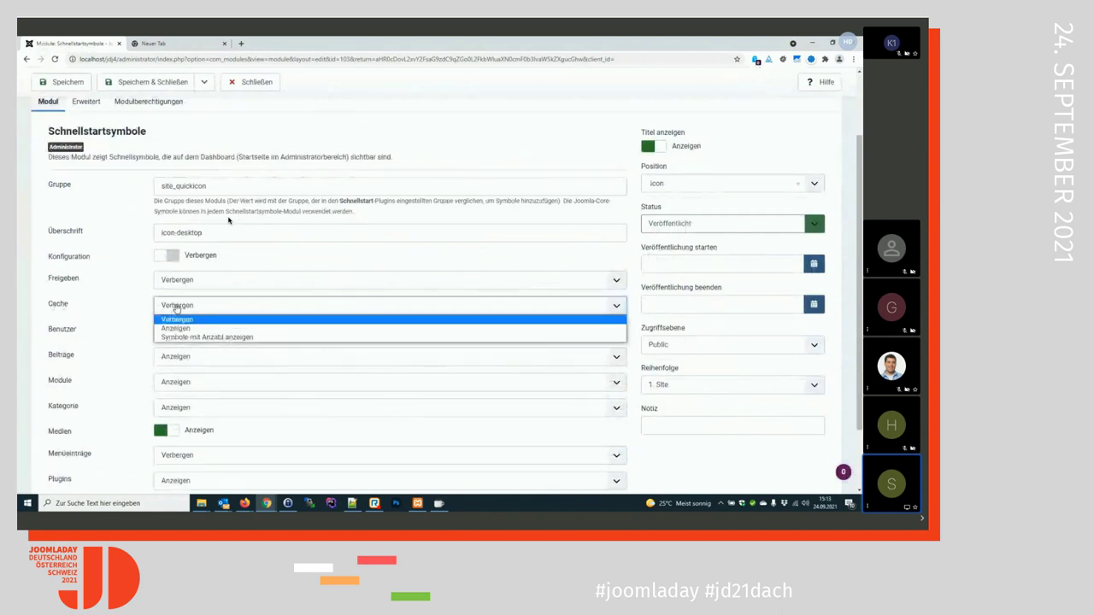
left_click(179, 331)
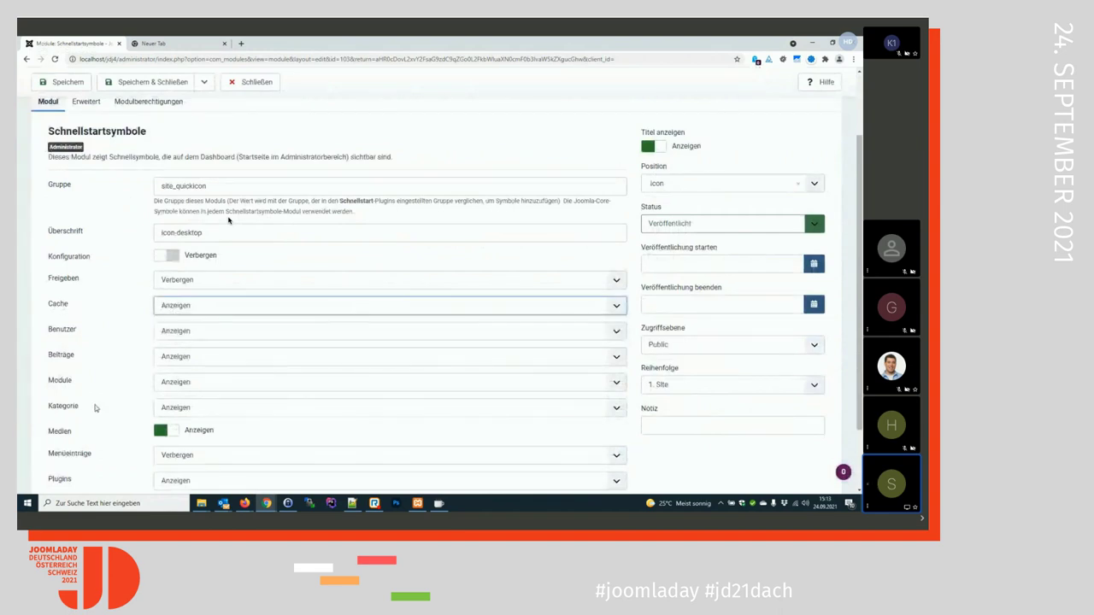
- Set the Site module's Kategorie shortcut to Verbergen, then save and close the module
left_click(156, 409)
left_click(175, 419)
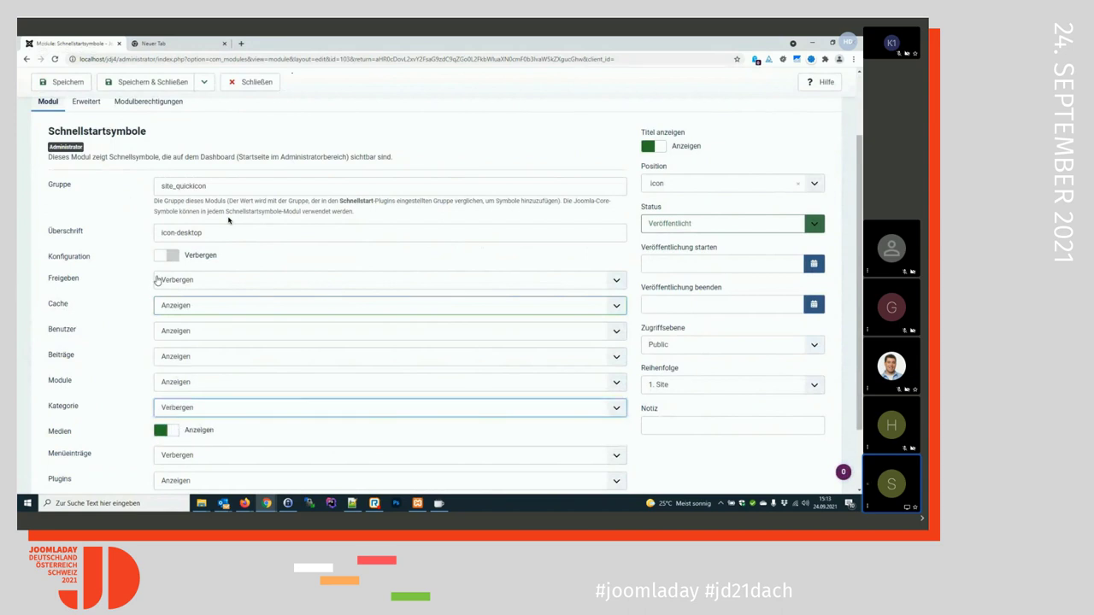
scroll(144, 168, "up", 1)
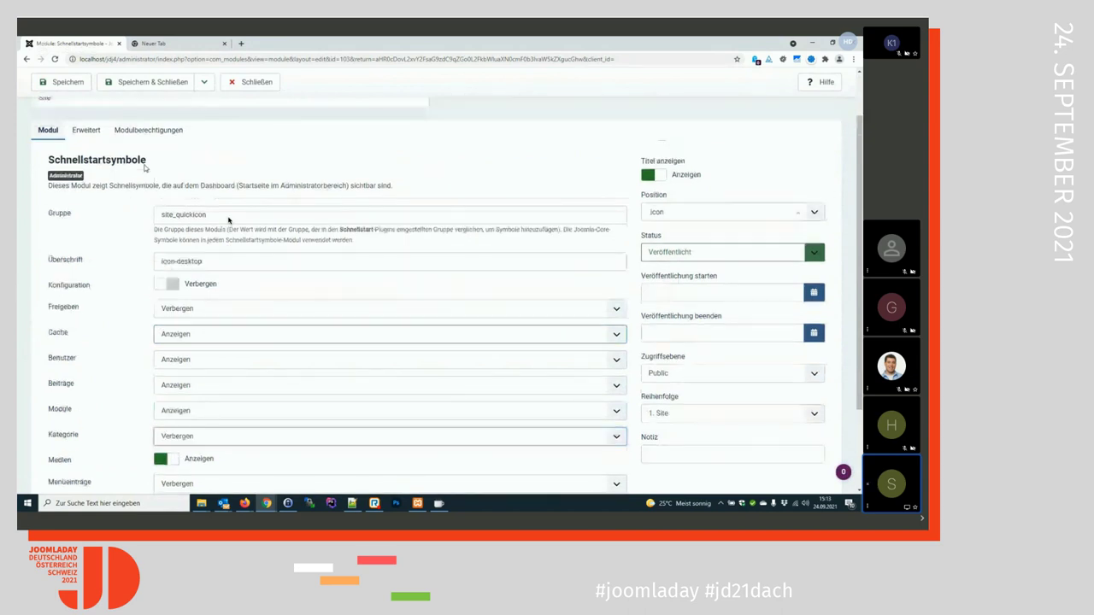
scroll(145, 168, "up", 1)
left_click(152, 82)
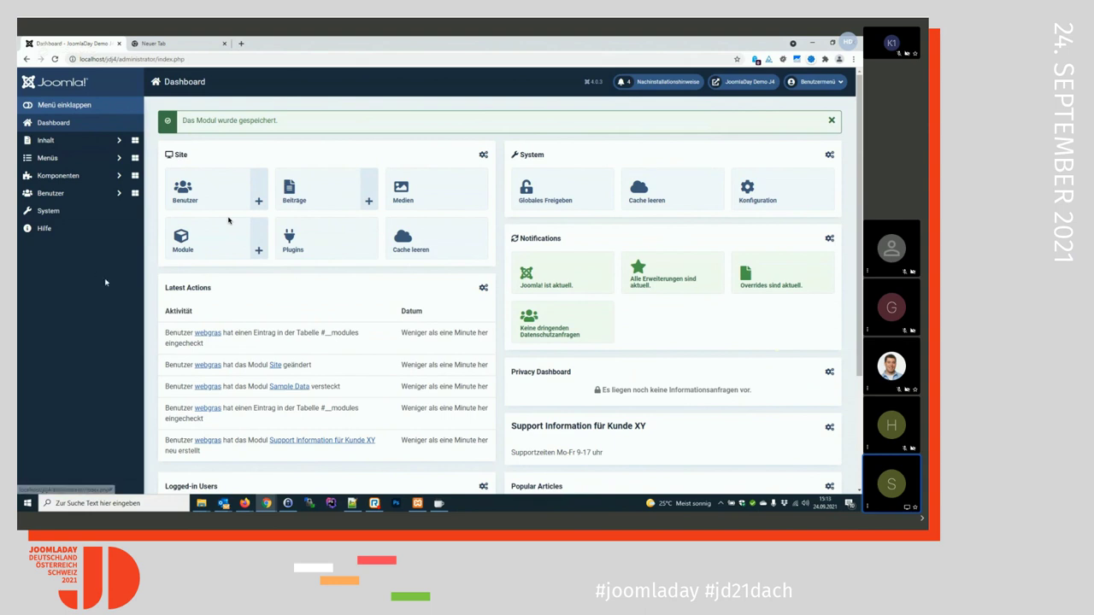
- Demonstrate keyboard navigation by expanding the Inhalt menu and moving the focus to its Beiträge entry
key("Tab")
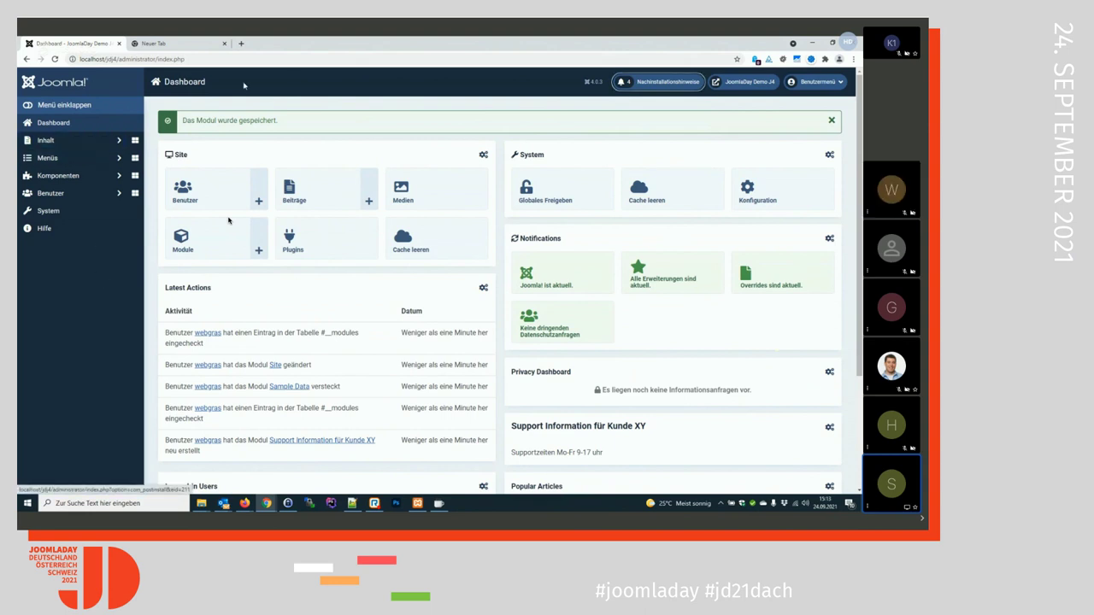
key("Tab")
key("Tab")
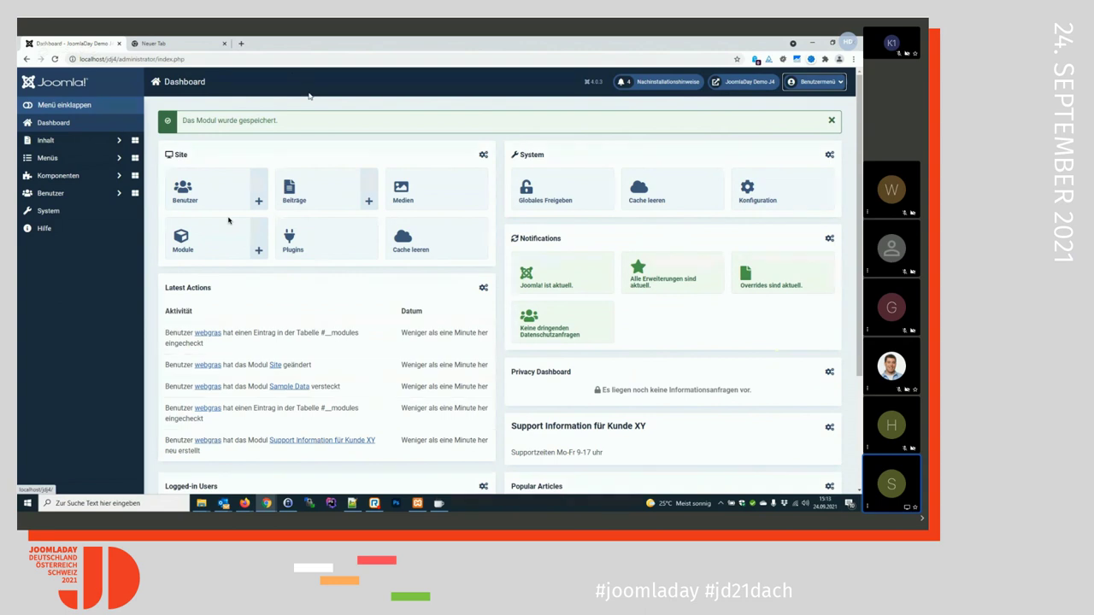
key("Tab")
key("Tab")
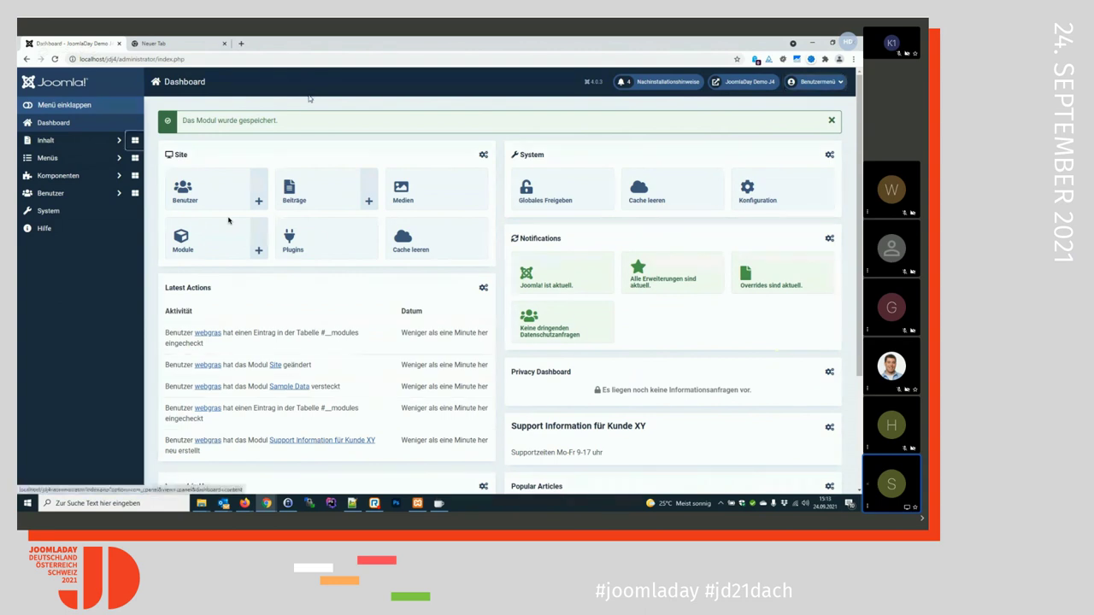
key("shift+Tab")
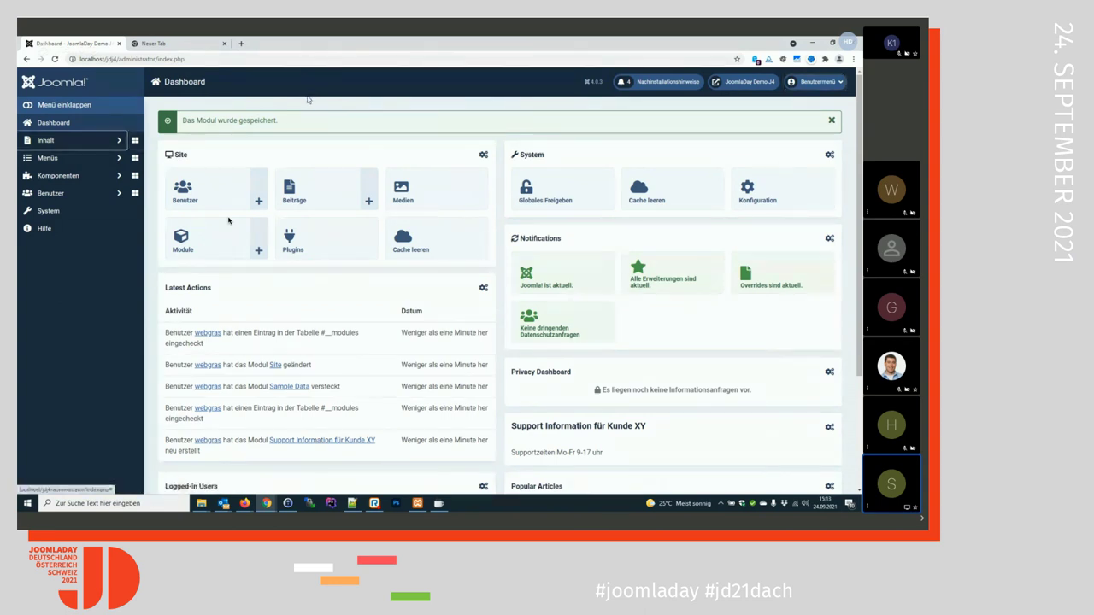
key("Return")
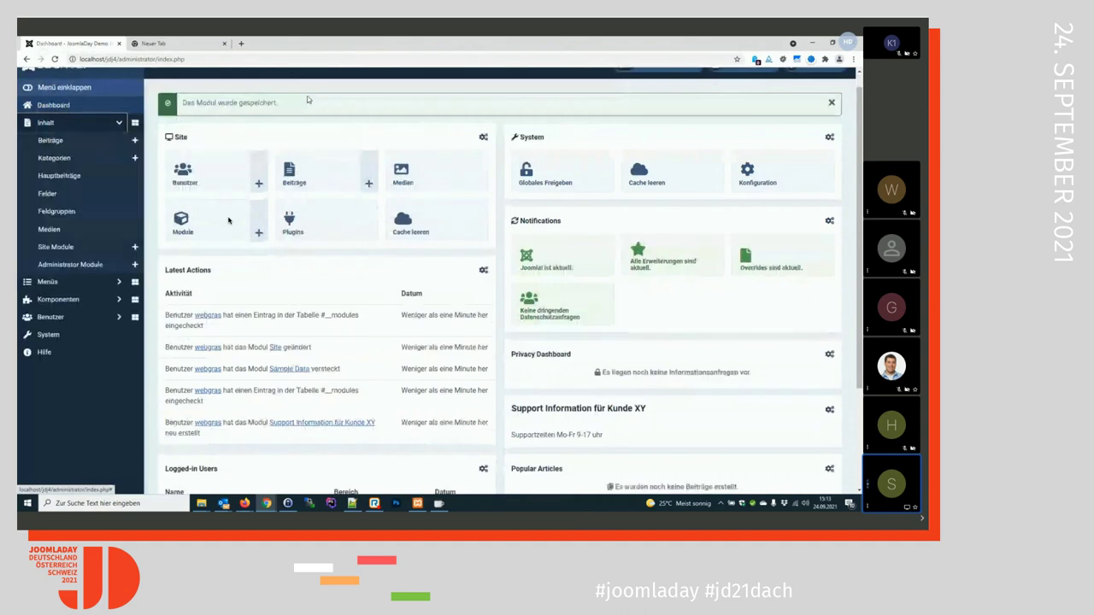
key("Down")
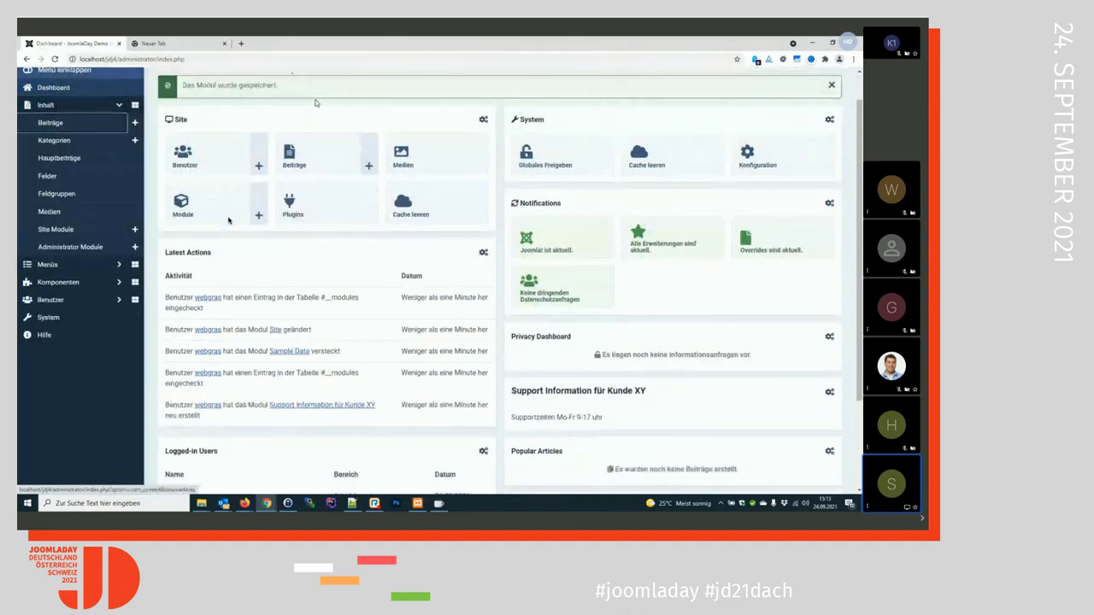
- Enable Monochrom in the logged-in user's accessibility settings (Barrierefreiheit) and save the profile
scroll(424, 225, "up", 1)
left_click(817, 81)
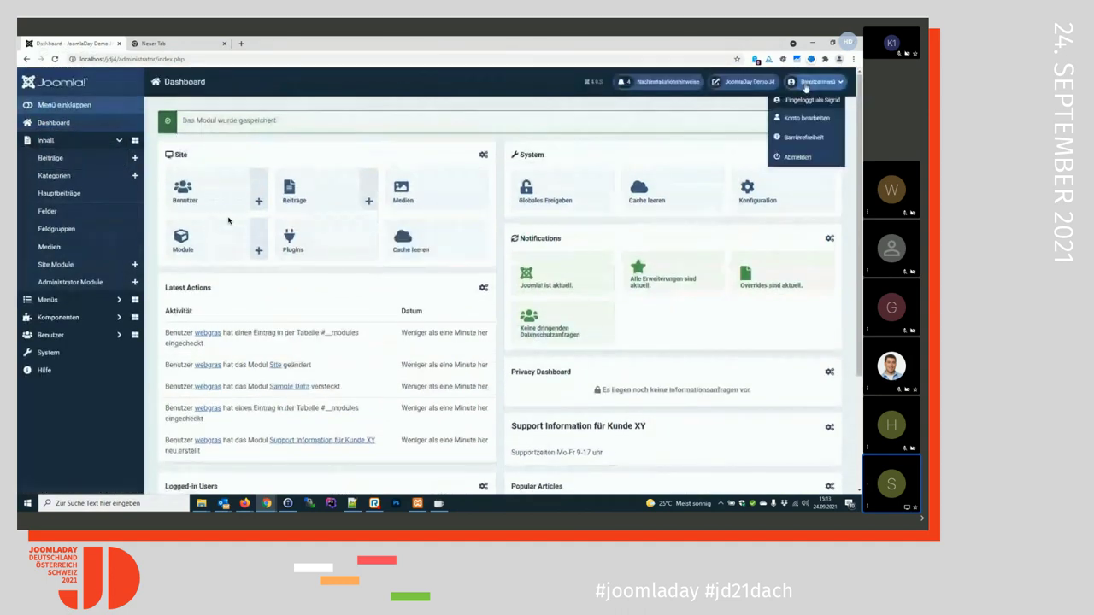
left_click(819, 139)
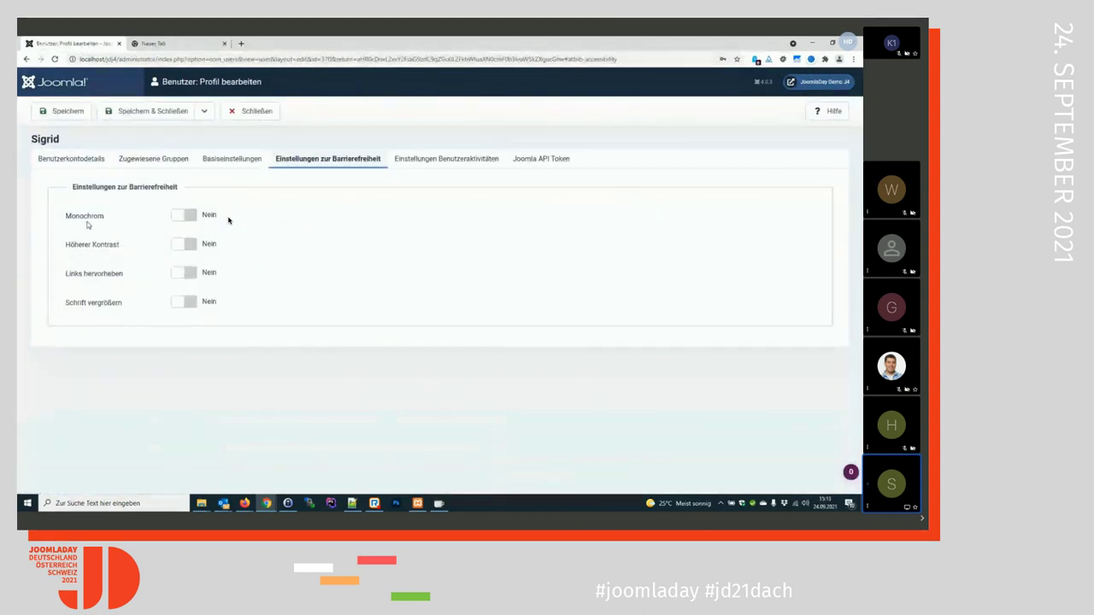
left_click(187, 217)
left_click(65, 112)
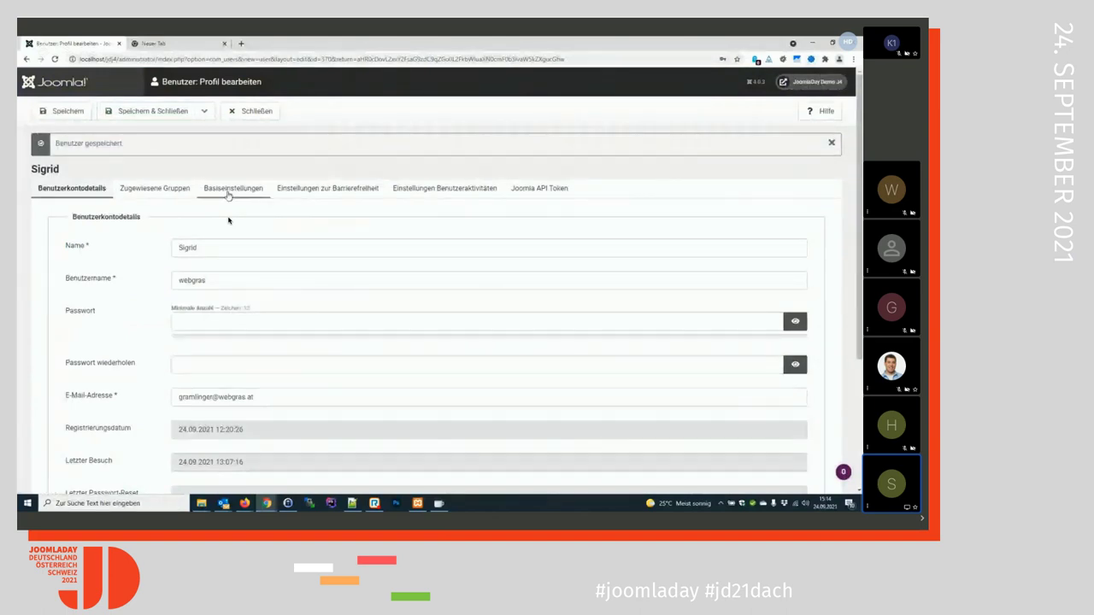
- Switch Monochrom back to Nein in the accessibility settings, then save and close the profile
left_click(323, 190)
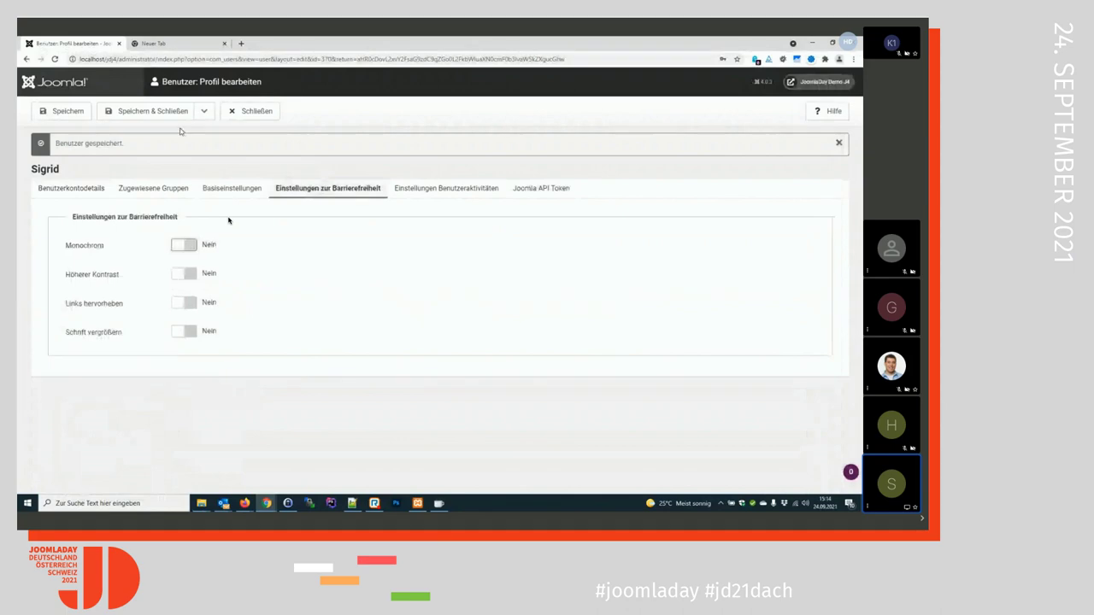
left_click(145, 111)
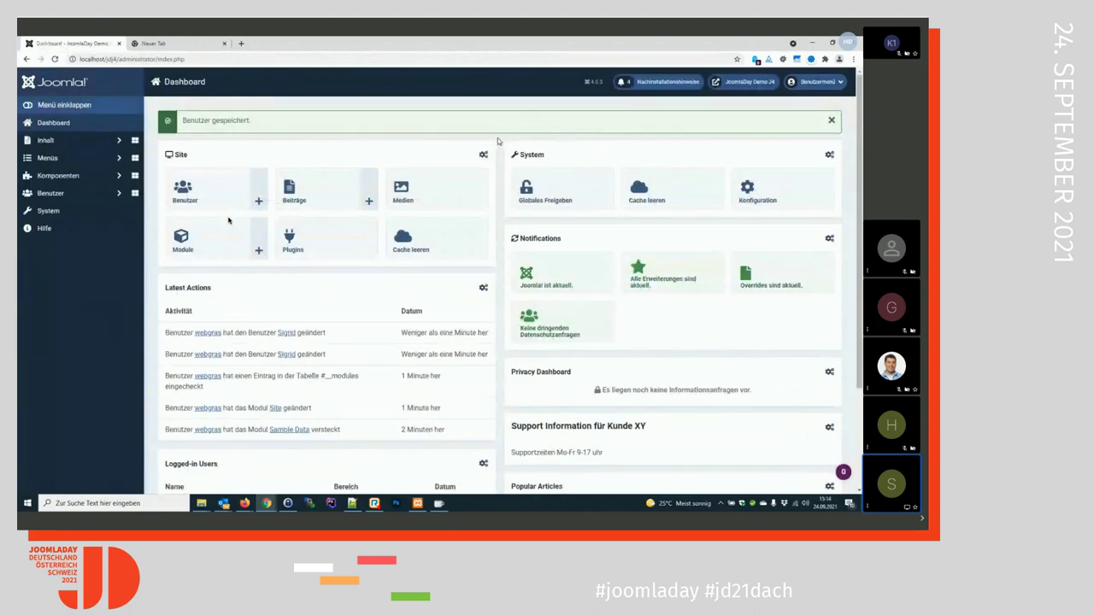
- Open the logged-in user's account for editing and review its account details, accessibility settings and user activity settings
left_click(816, 82)
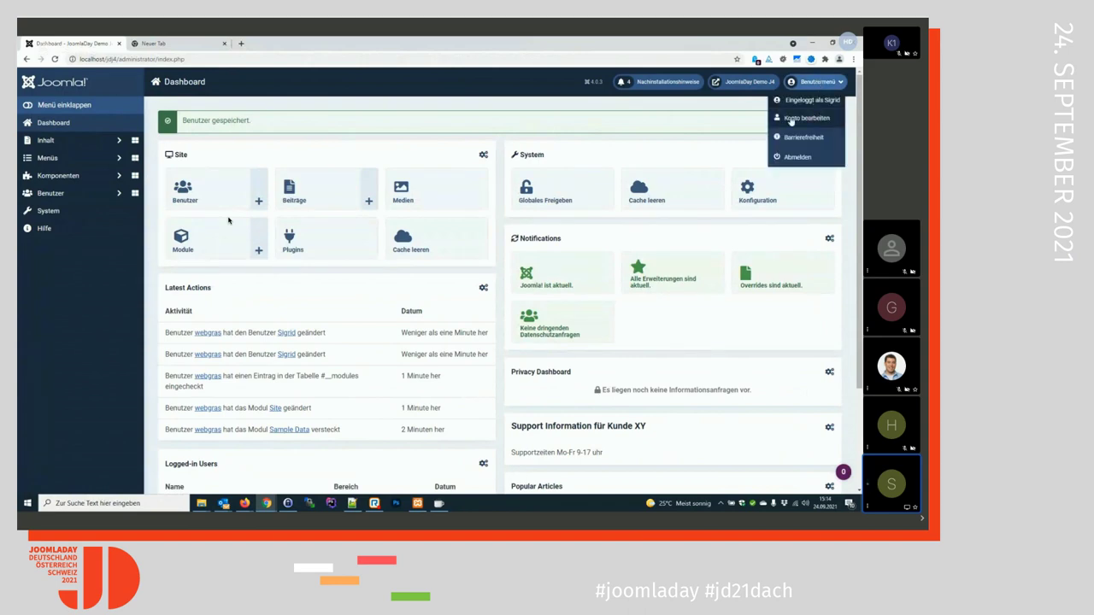
left_click(807, 118)
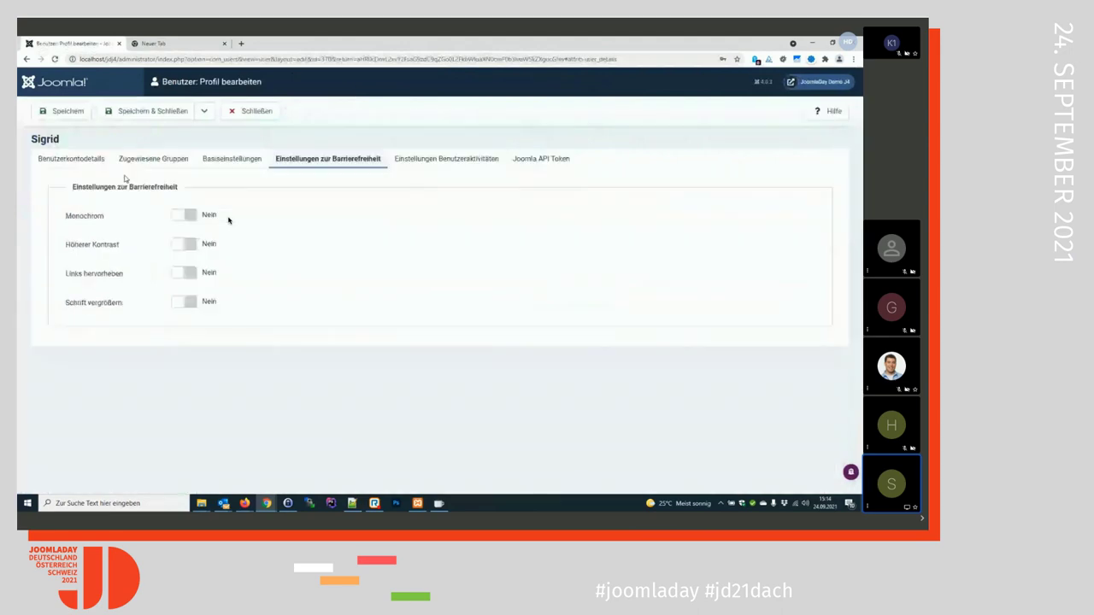
scroll(229, 220, "down", 1)
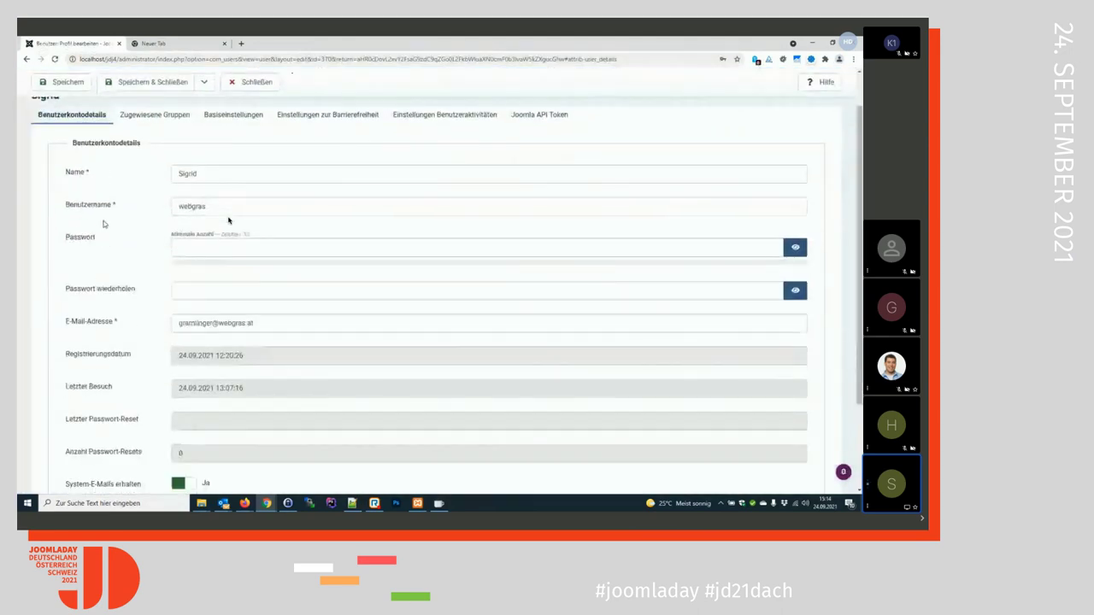
scroll(228, 221, "down", 2)
scroll(228, 221, "up", 3)
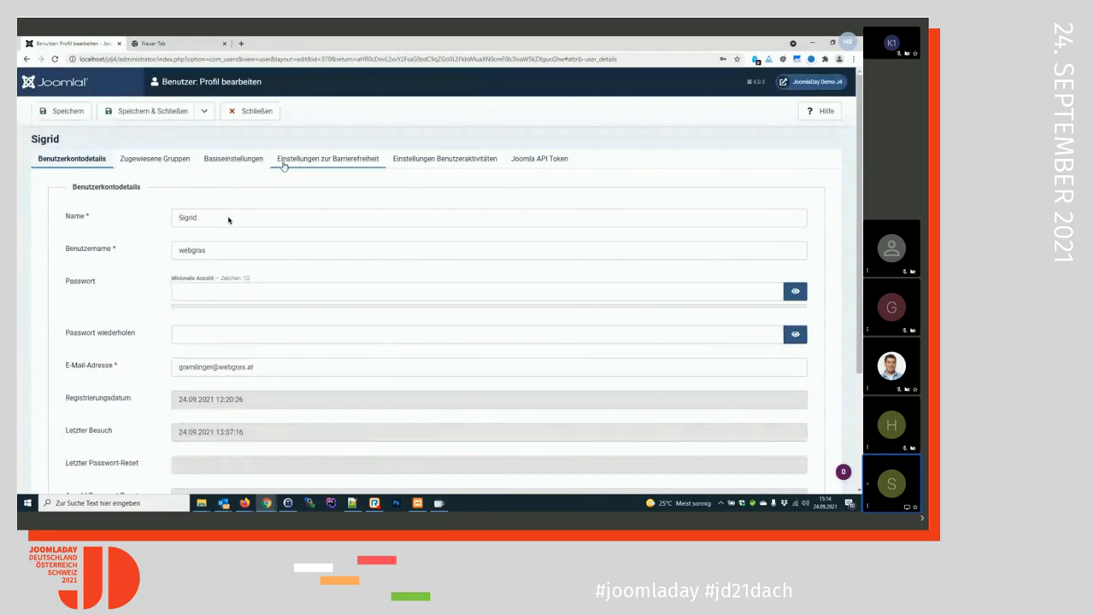
left_click(350, 164)
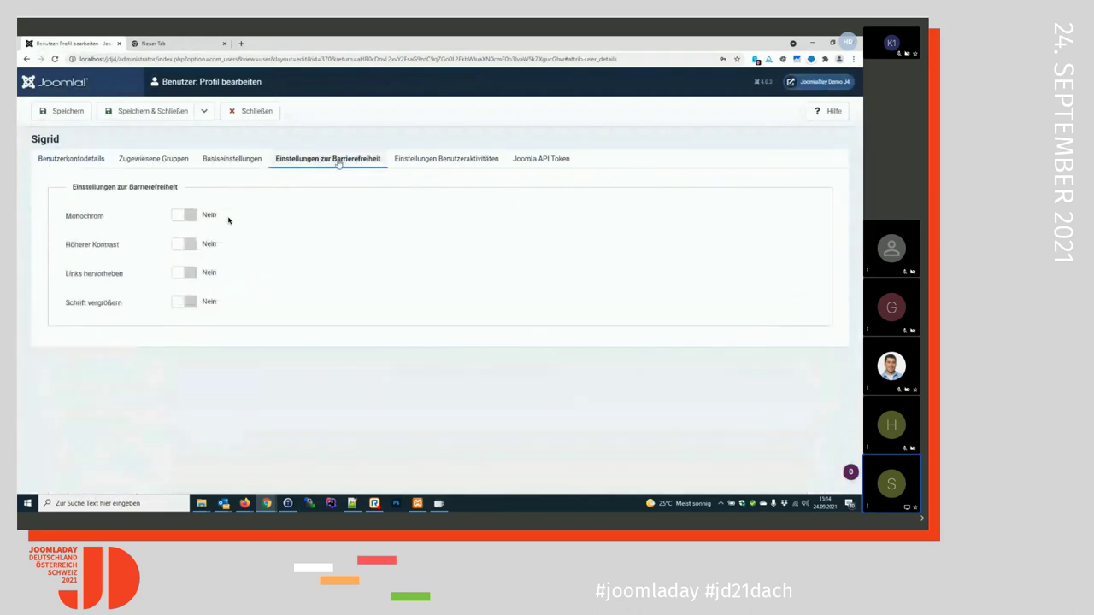
left_click(423, 163)
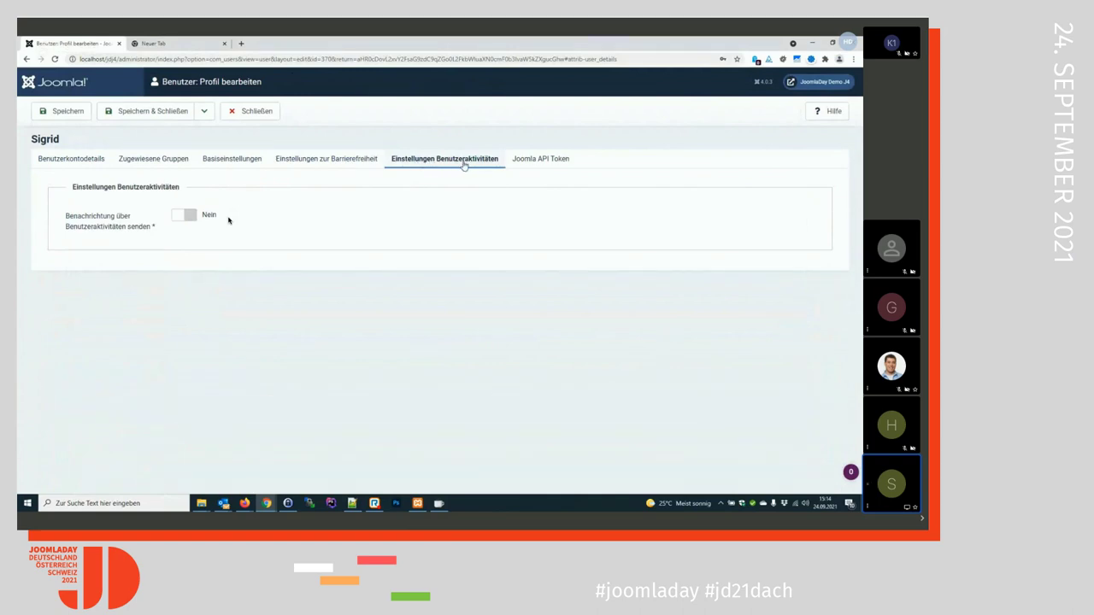
- Review the profile's Joomla API Token settings, highlight the token value, and close the profile without saving
left_click(532, 164)
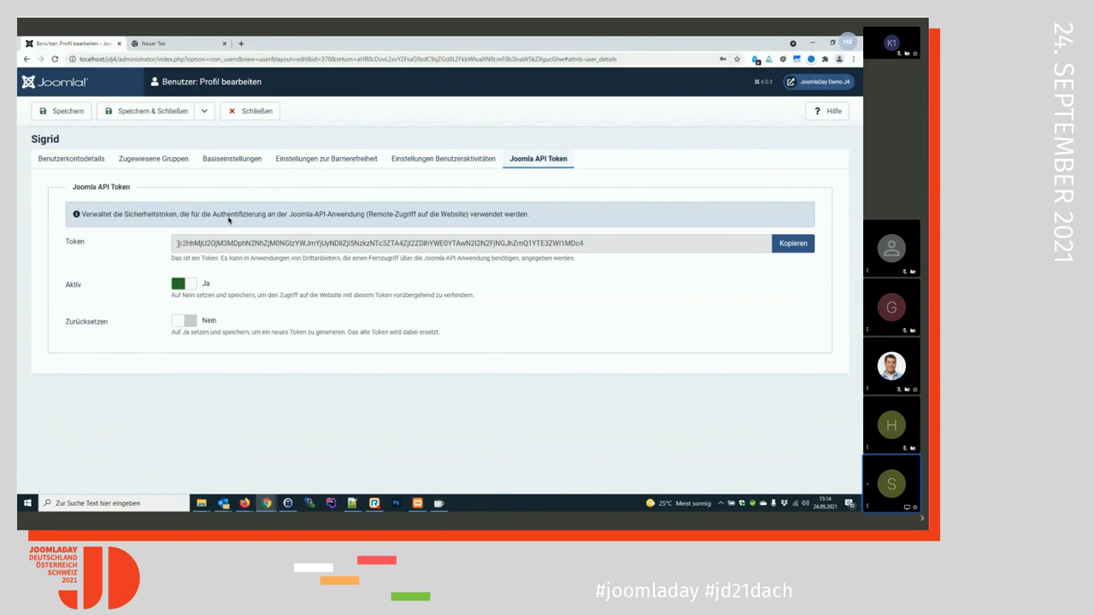
left_click_drag(177, 243, 608, 265)
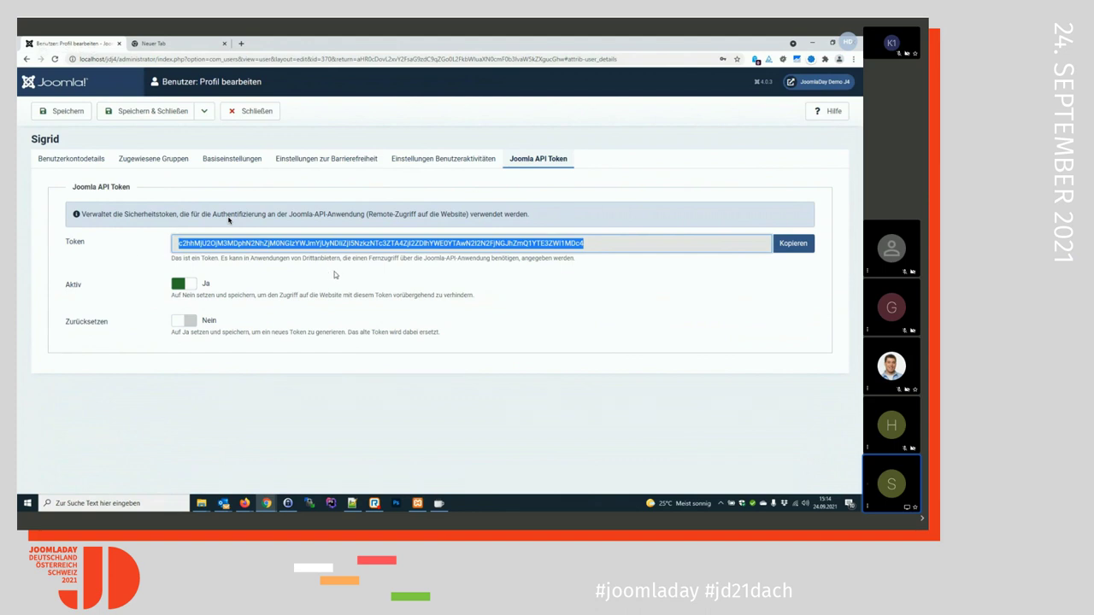
left_click(551, 287)
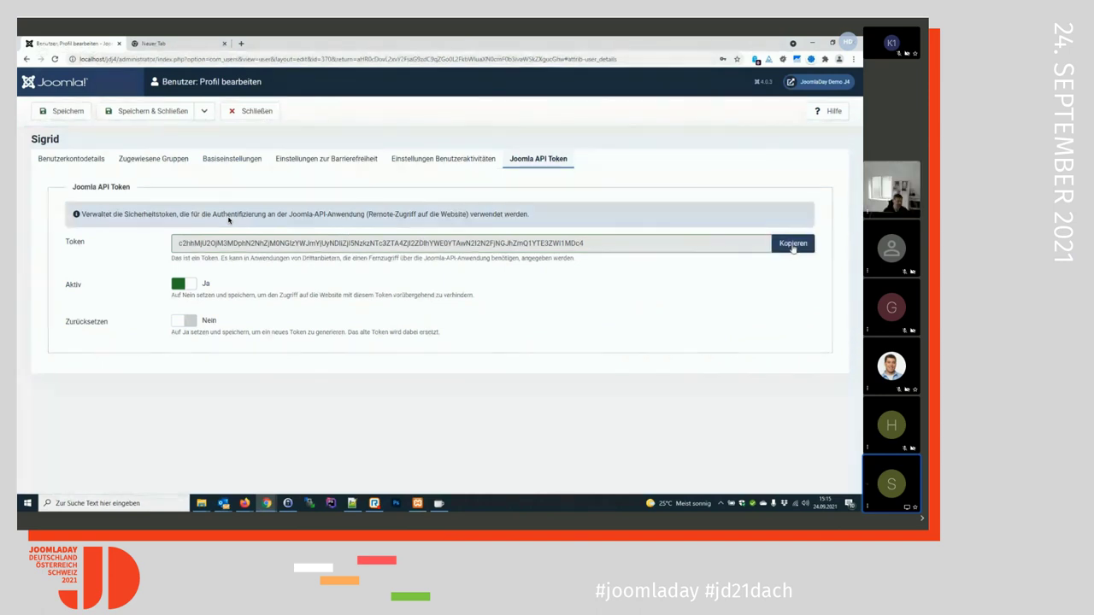
left_click(250, 114)
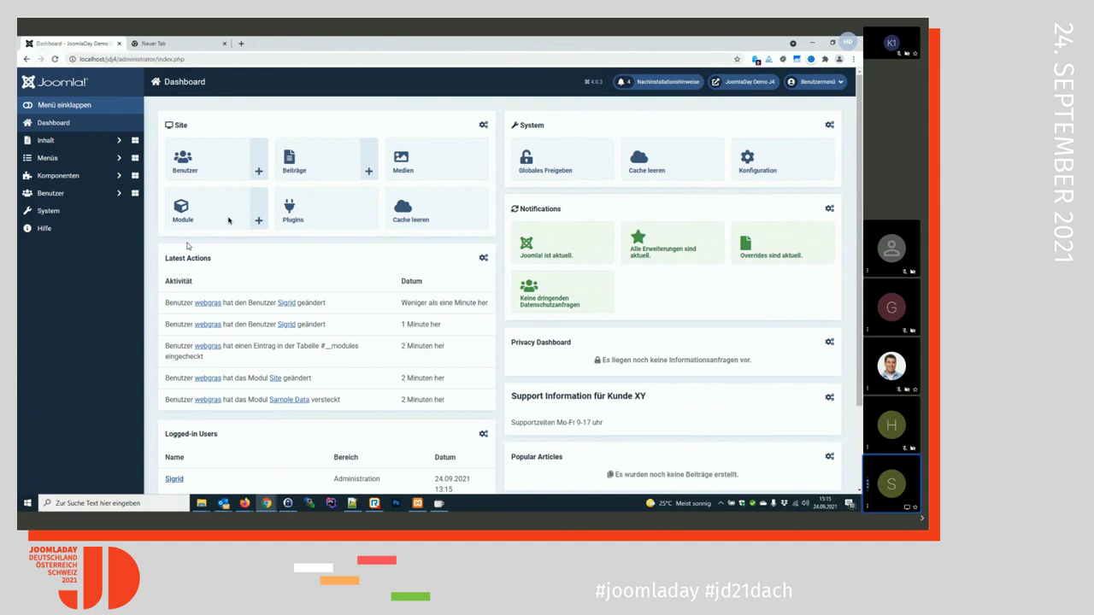
- View the public JoomlaDay Demo J4 site and return to the backend dashboard to examine the Notifications module
left_click(723, 82)
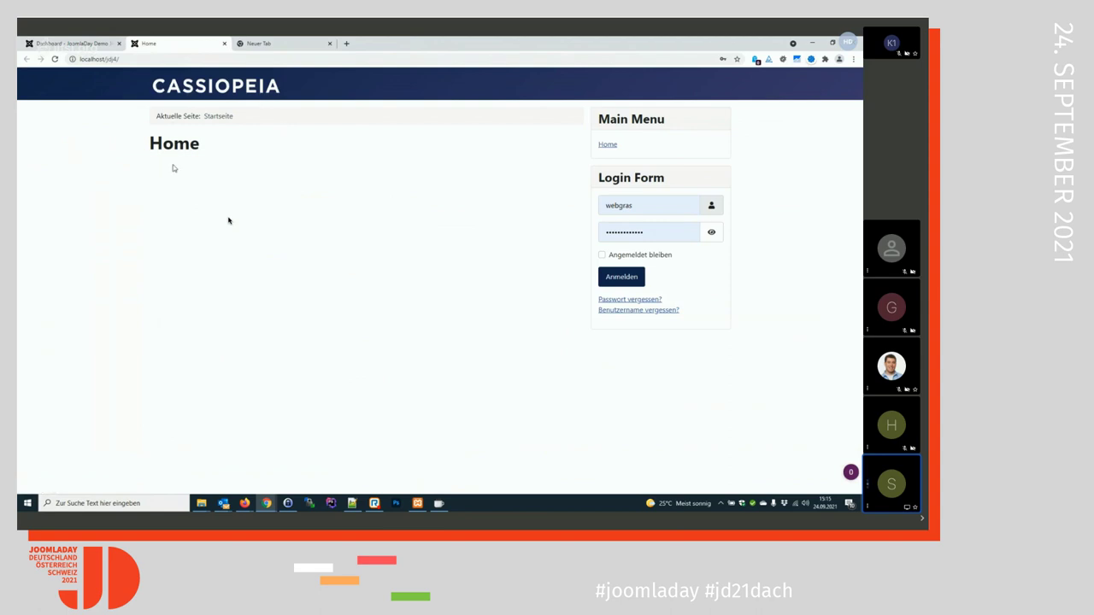
left_click(71, 45)
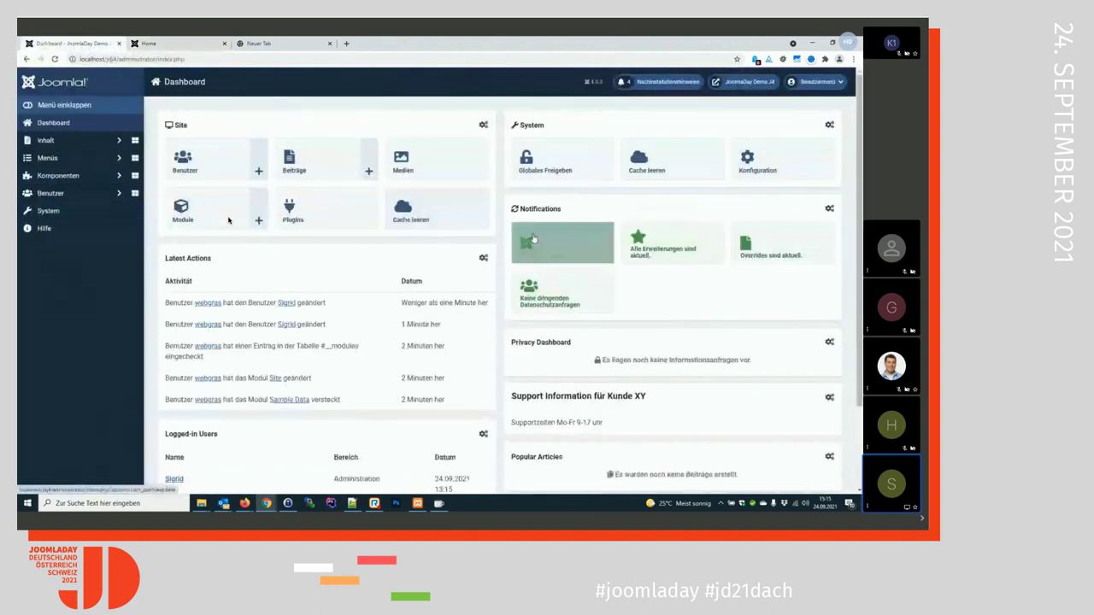
left_click_drag(516, 208, 569, 211)
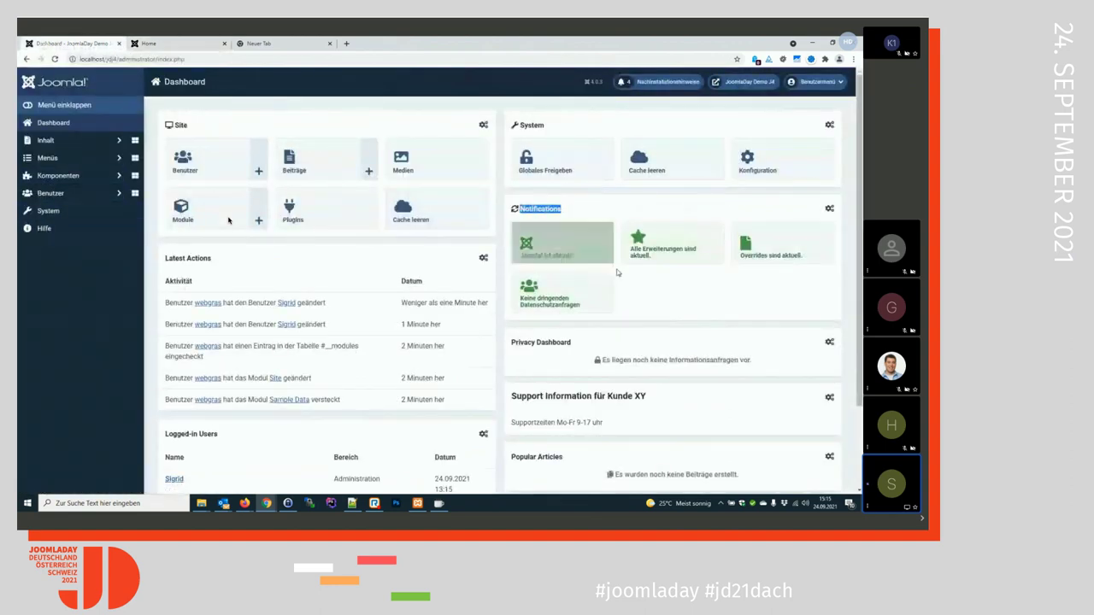
left_click(671, 301)
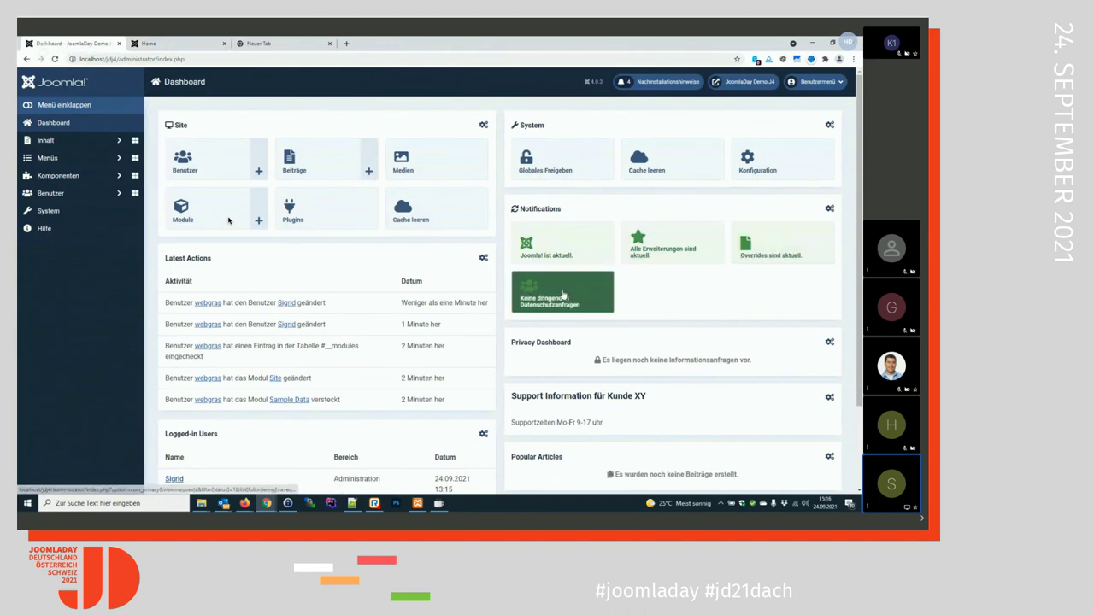
- Install the Akeeba Backup package by uploading its zip file from the desktop to the system's extension installer
left_click(42, 214)
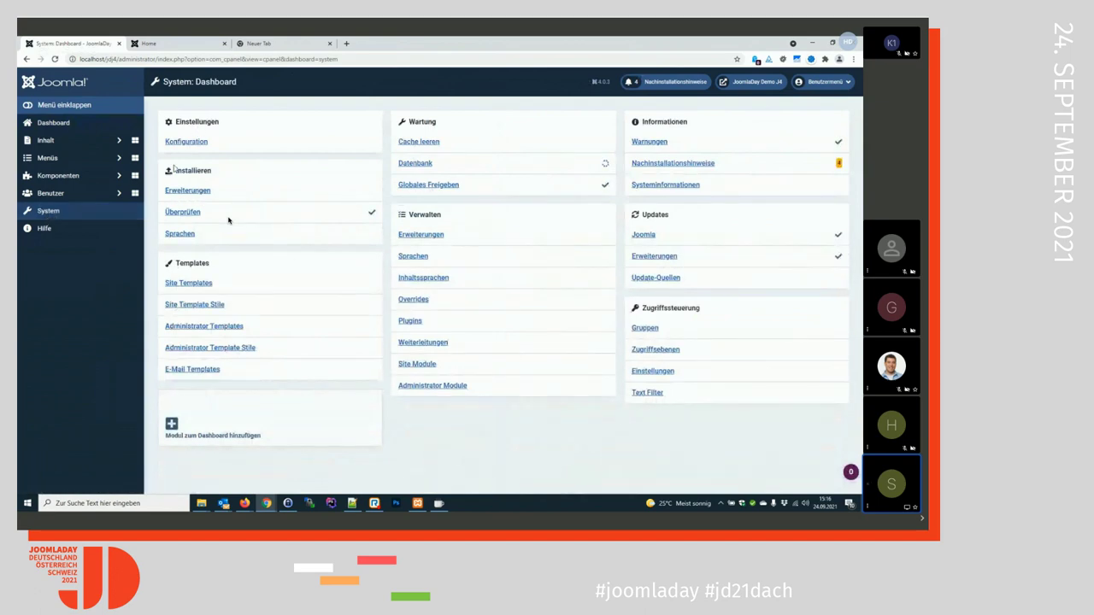
double_click(189, 172)
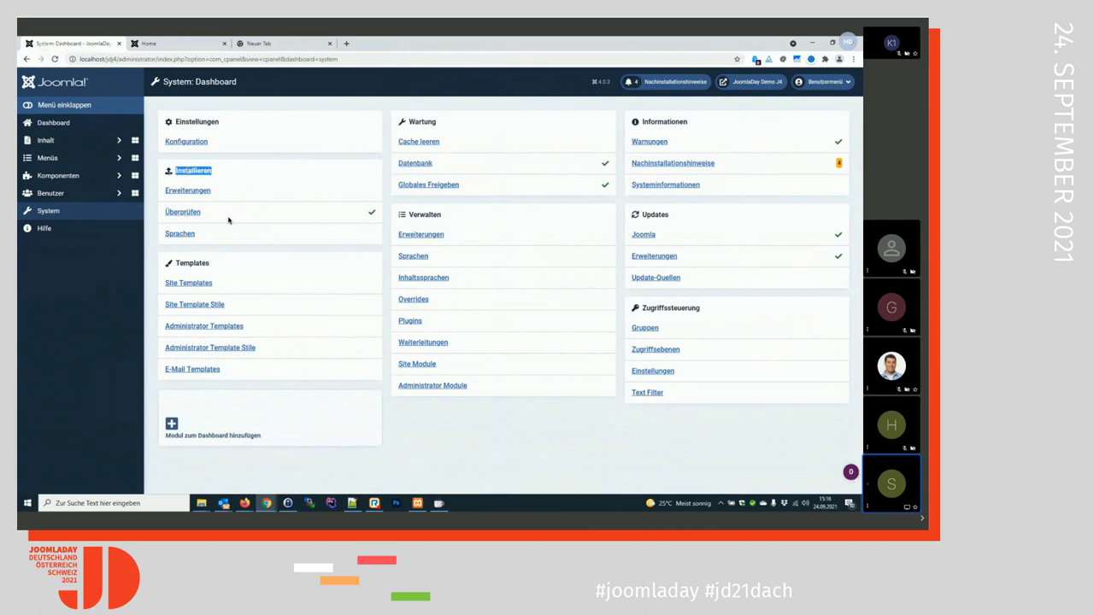
left_click(181, 194)
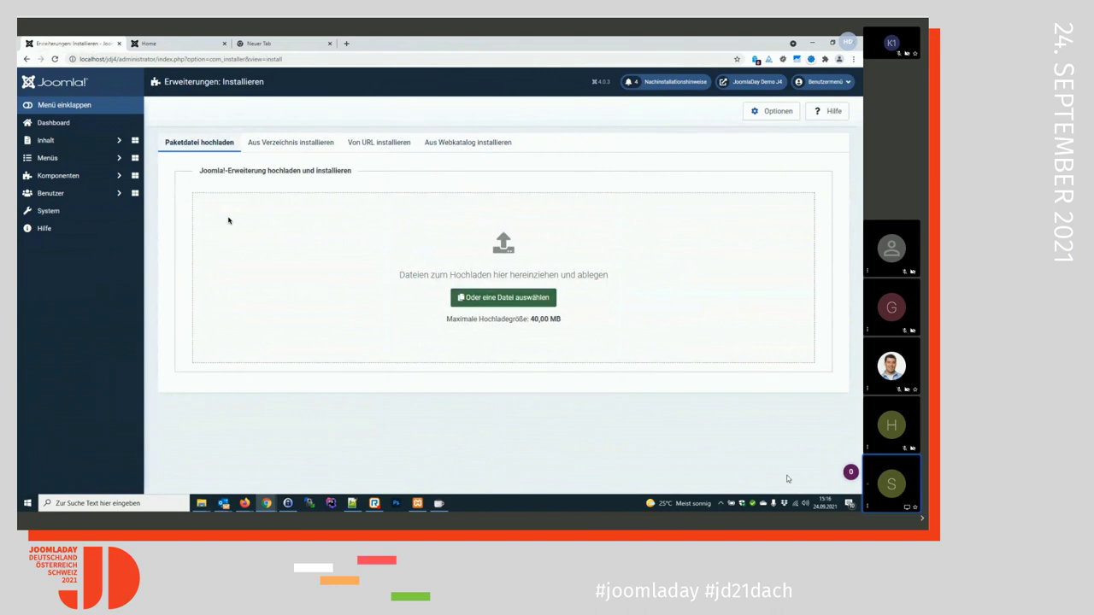
key("super+d")
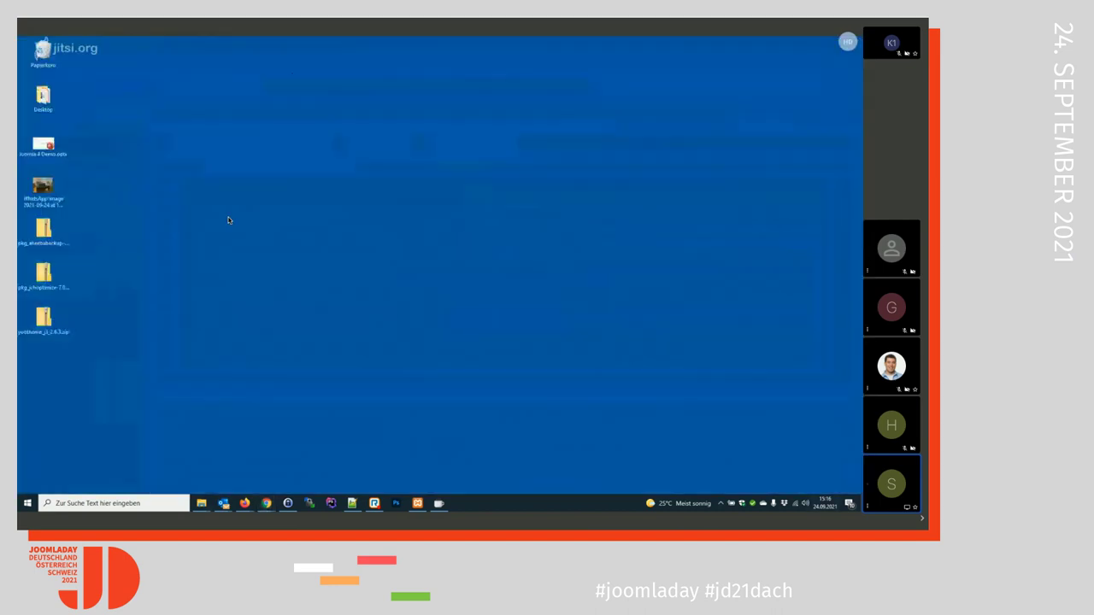
left_click_drag(43, 228, 267, 299)
key("super+d")
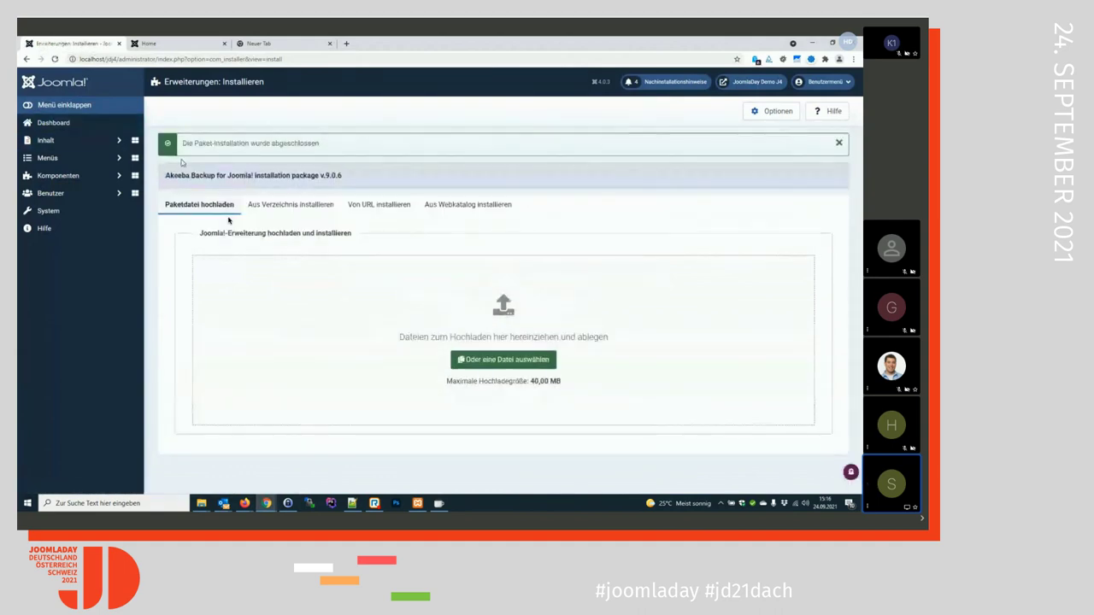
- Inspect the Download-Schlüssel field of the Akeeba Backup Professional update source from the dashboard notification and close it unchanged
left_click(44, 125)
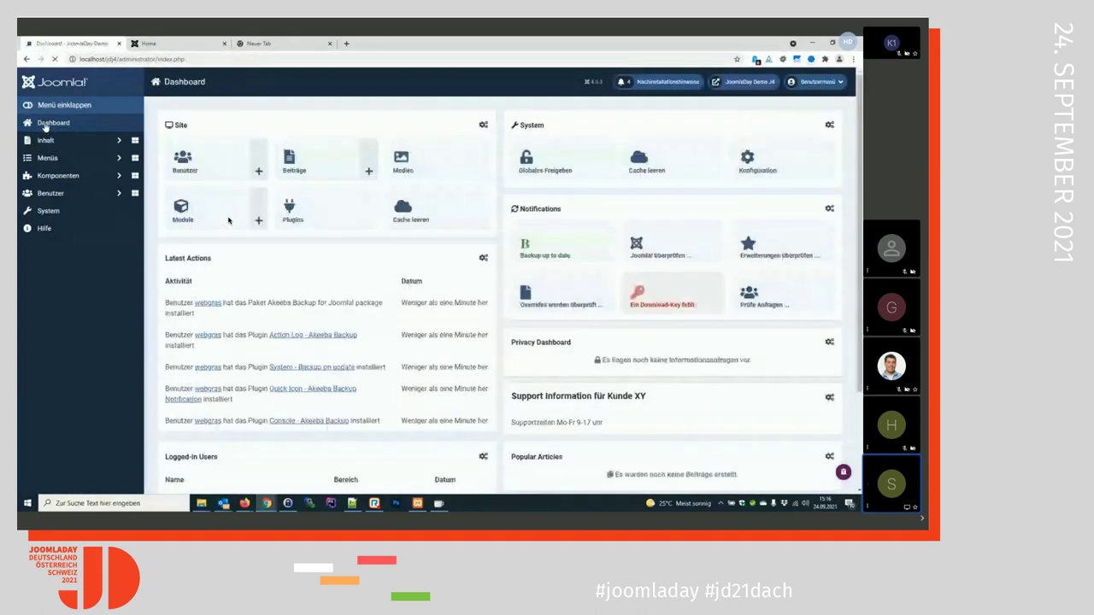
left_click(671, 297)
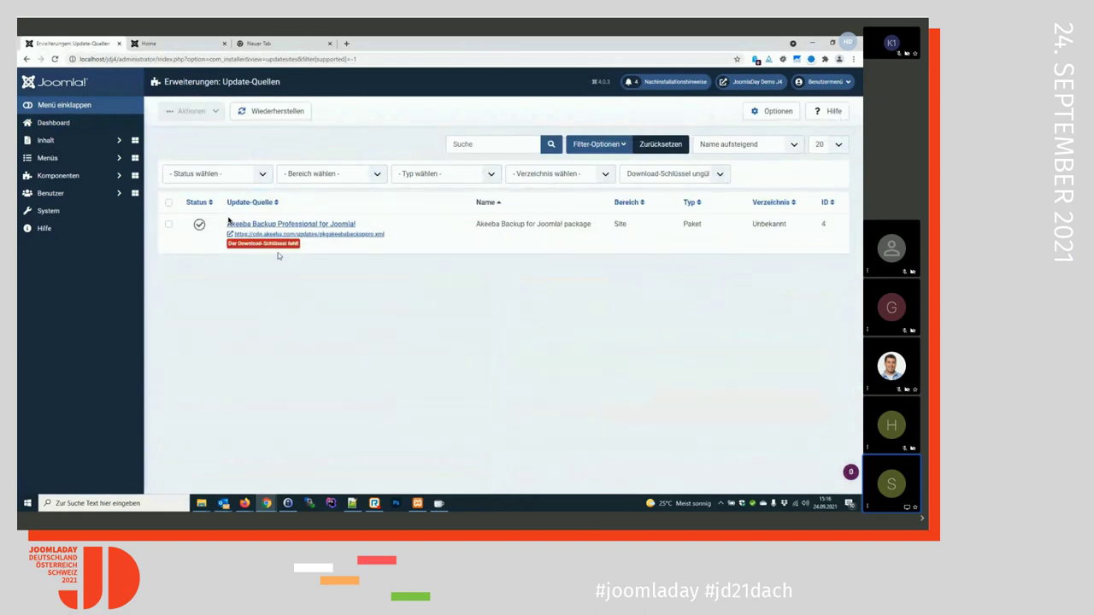
left_click(254, 230)
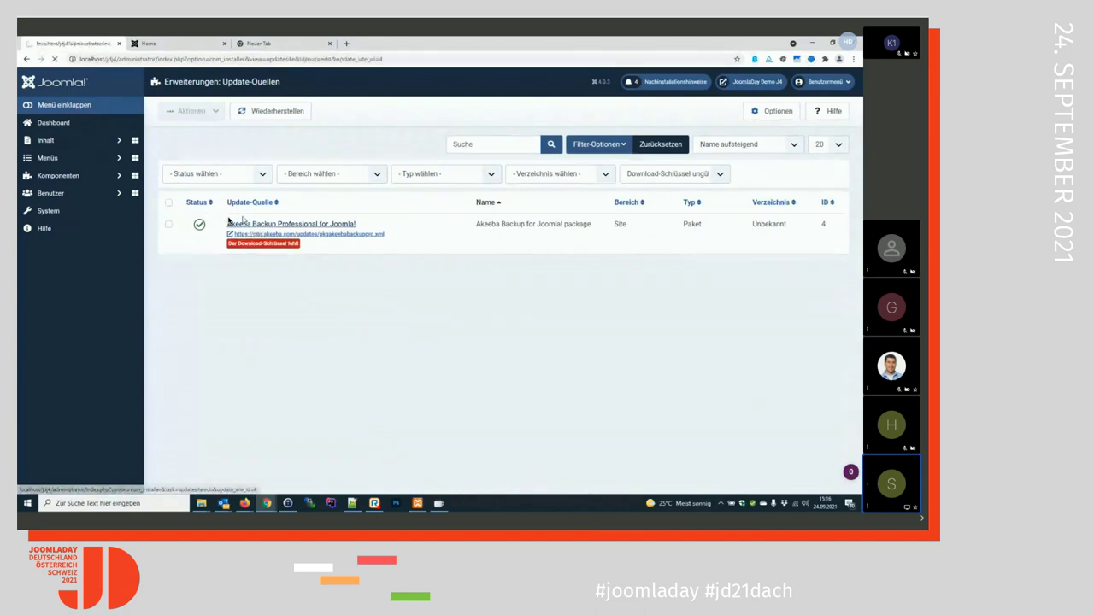
left_click(244, 246)
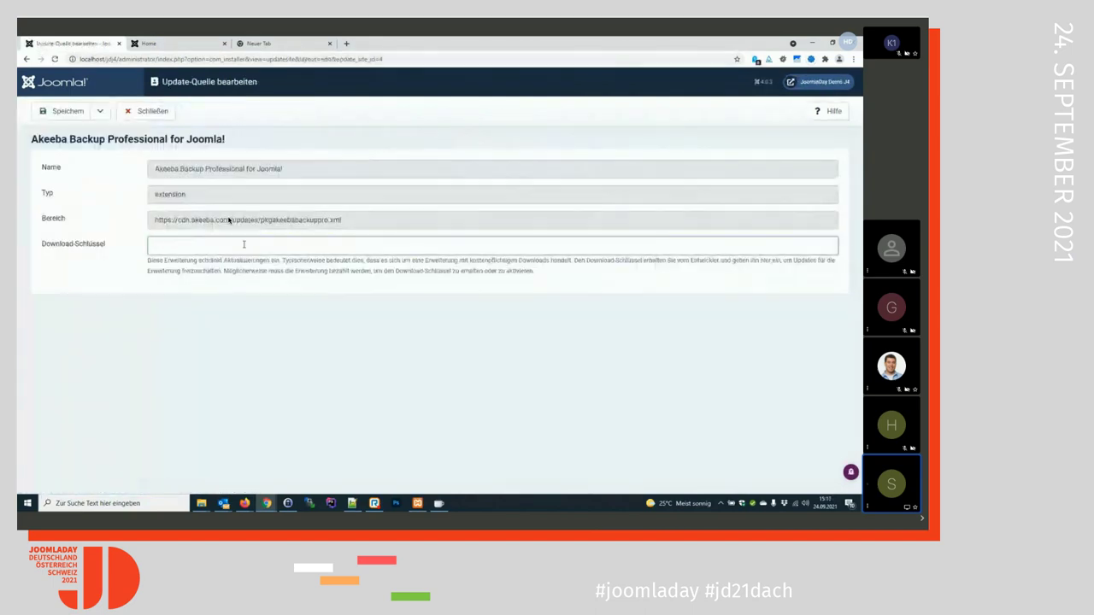
left_click(168, 113)
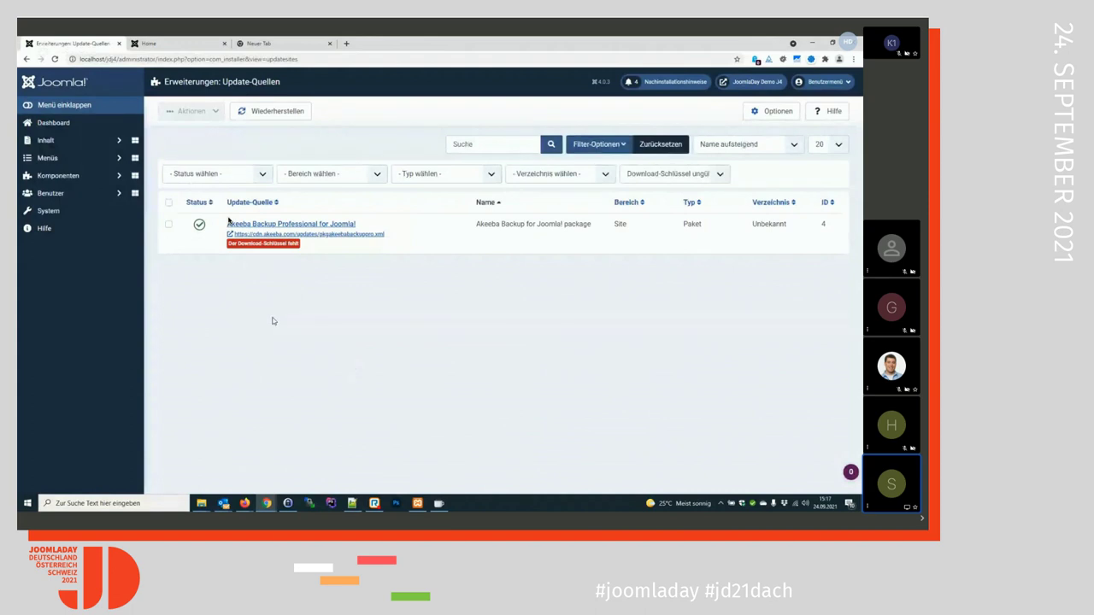
- Demonstrate the backend sidebar from the main dashboard by expanding the Inhalt menu and collapsing and restoring the sidebar
left_click(46, 145)
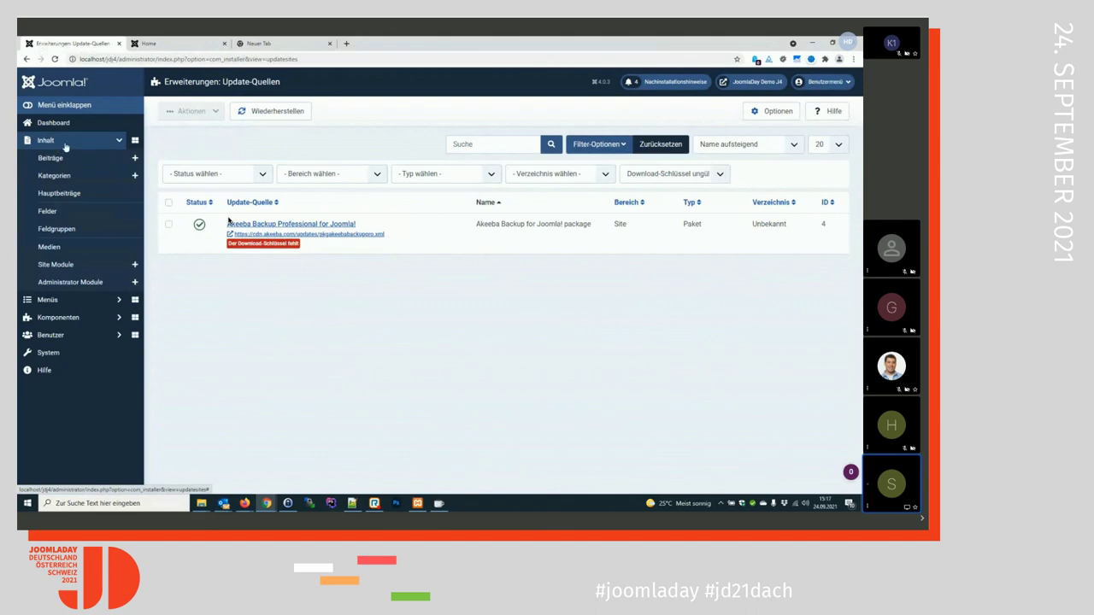
left_click(61, 126)
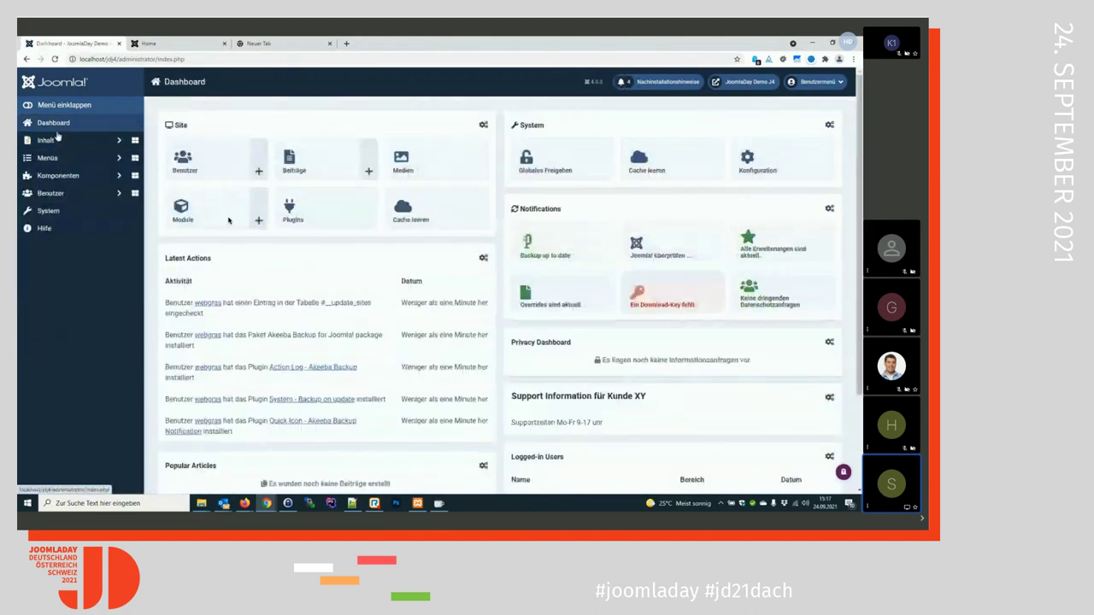
left_click(52, 141)
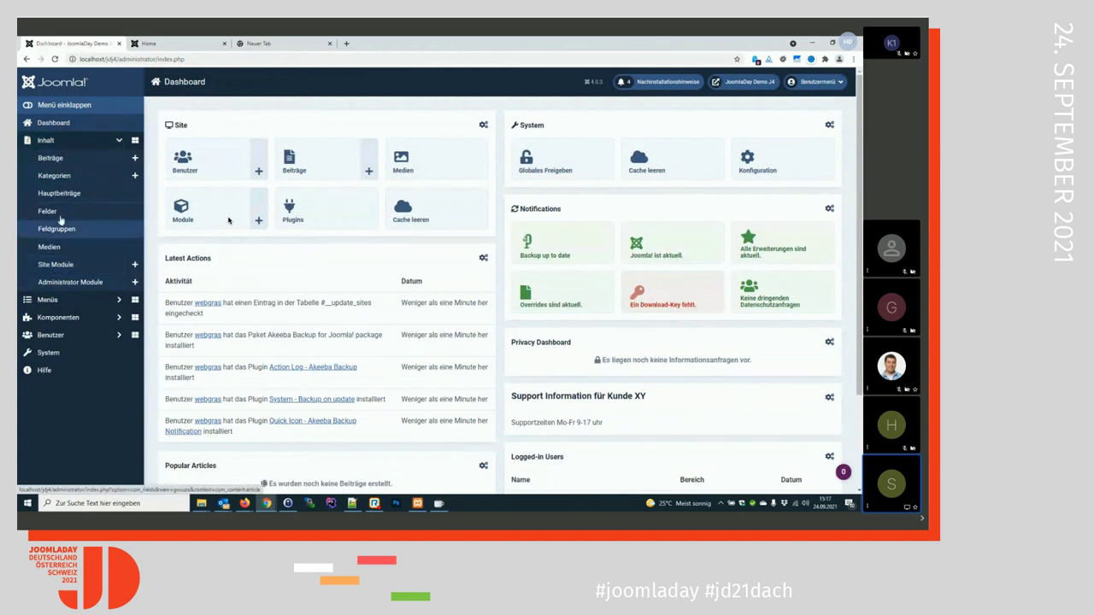
left_click(120, 141)
left_click(119, 141)
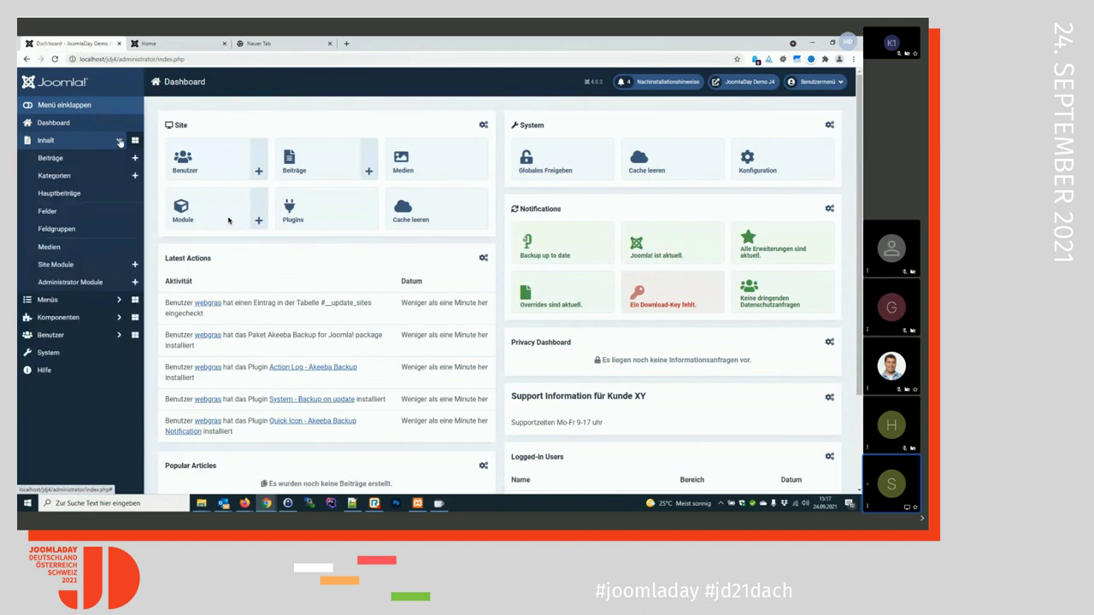
left_click(77, 107)
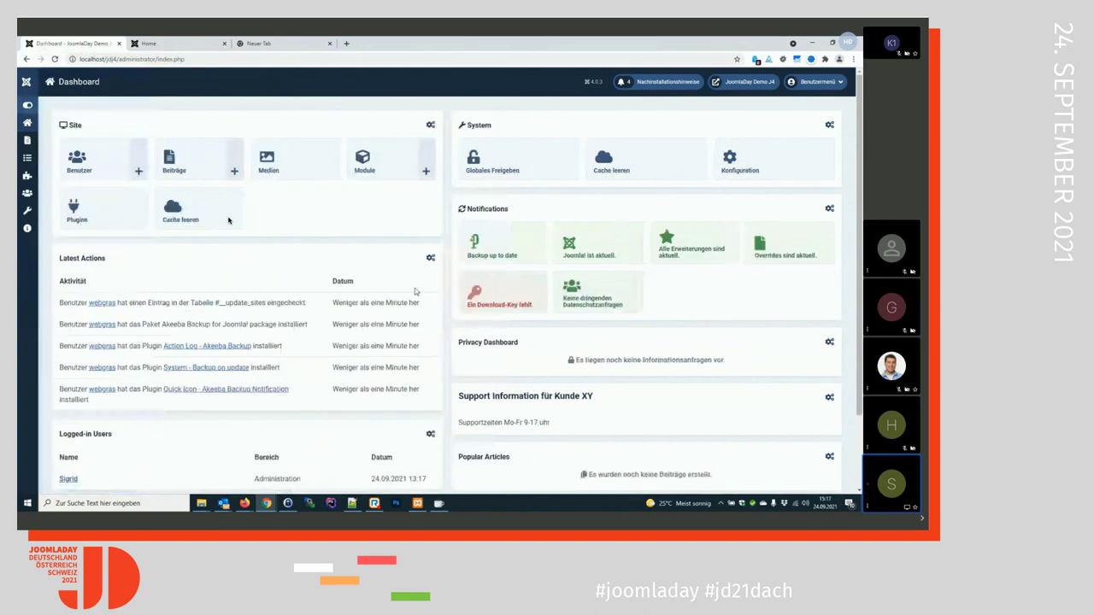
left_click(28, 105)
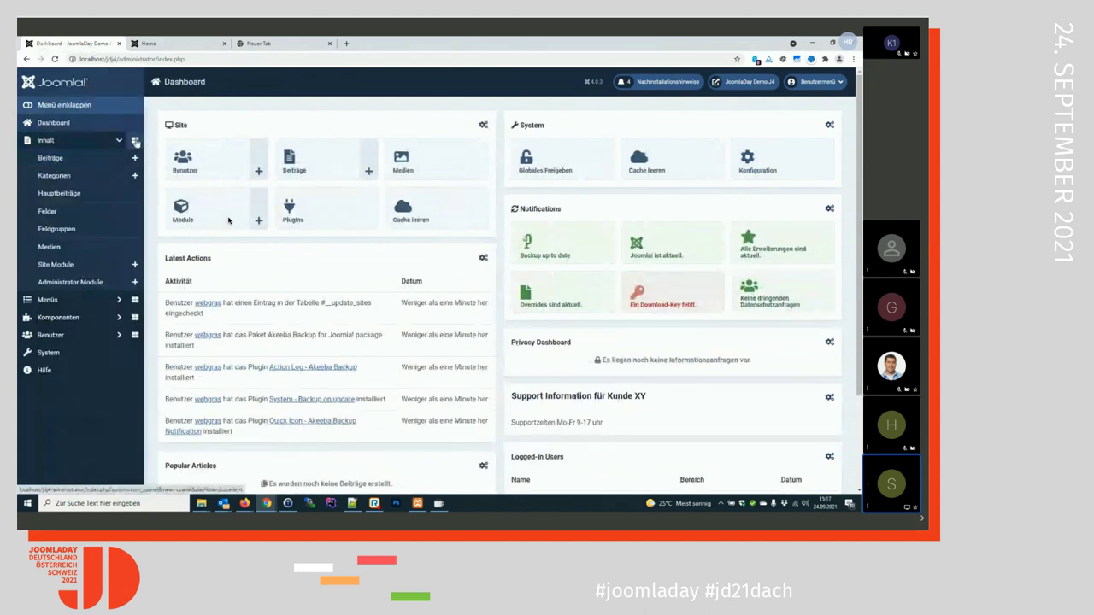
- View the Inhalt dashboard and start a new article (Beitrag), looking over its content form
left_click(135, 141)
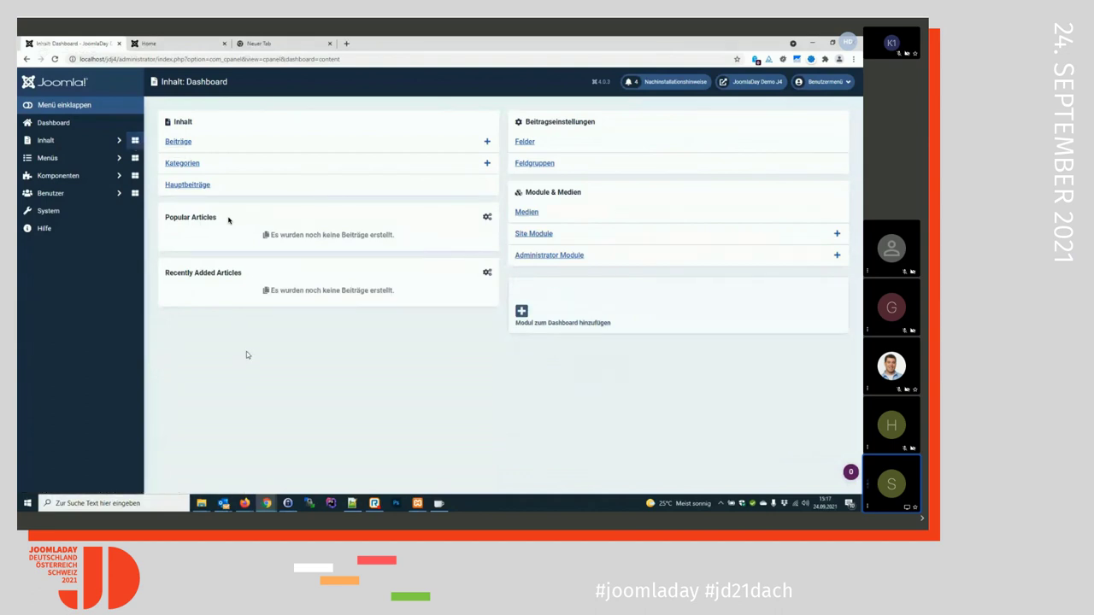
left_click(119, 141)
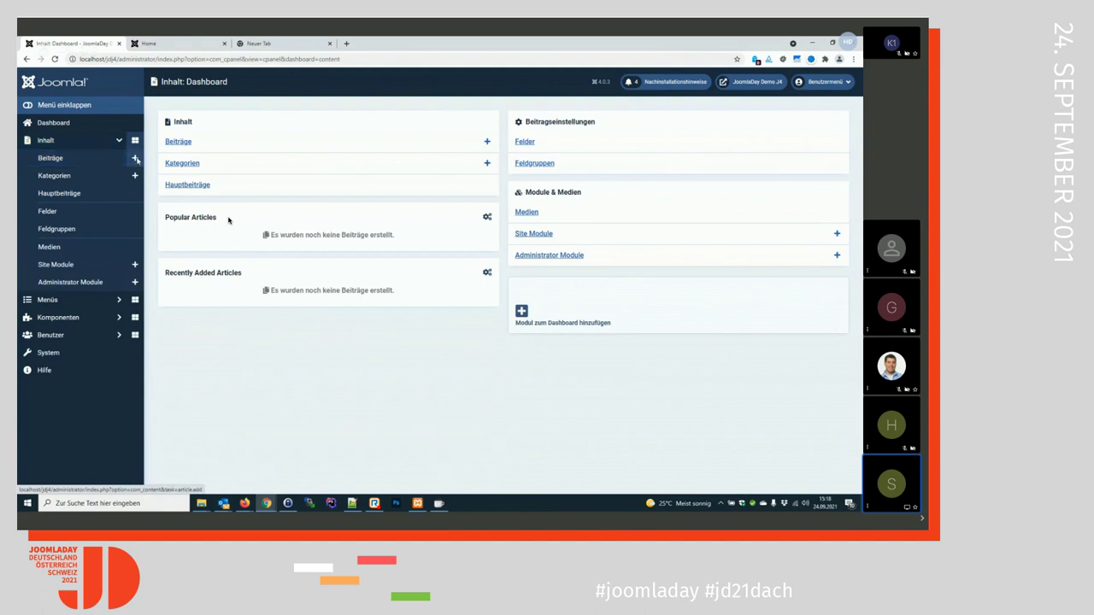
left_click(135, 159)
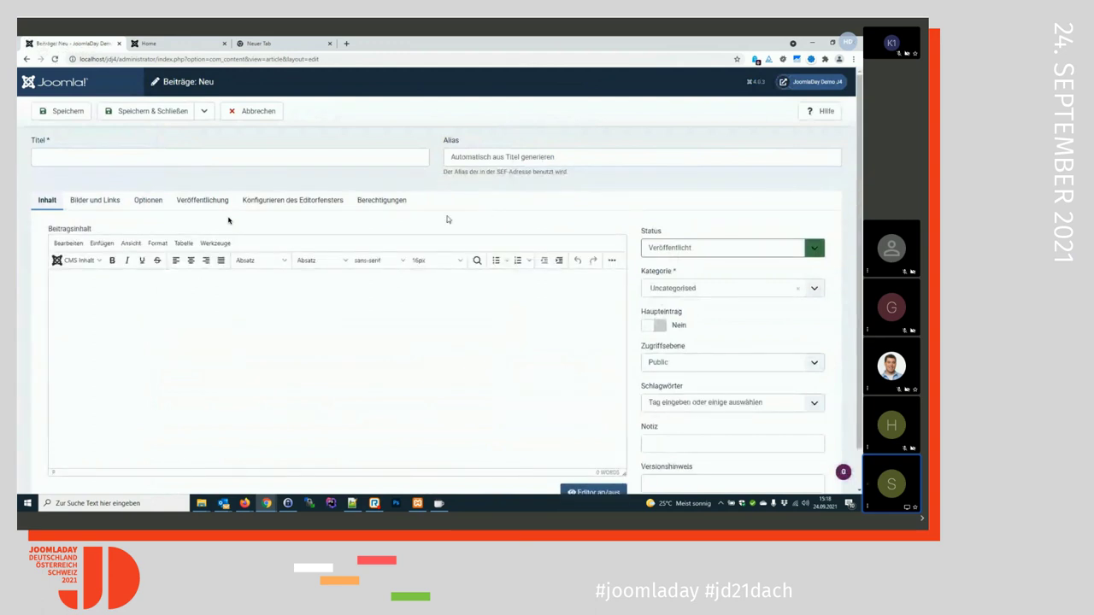
scroll(716, 217, "down", 1)
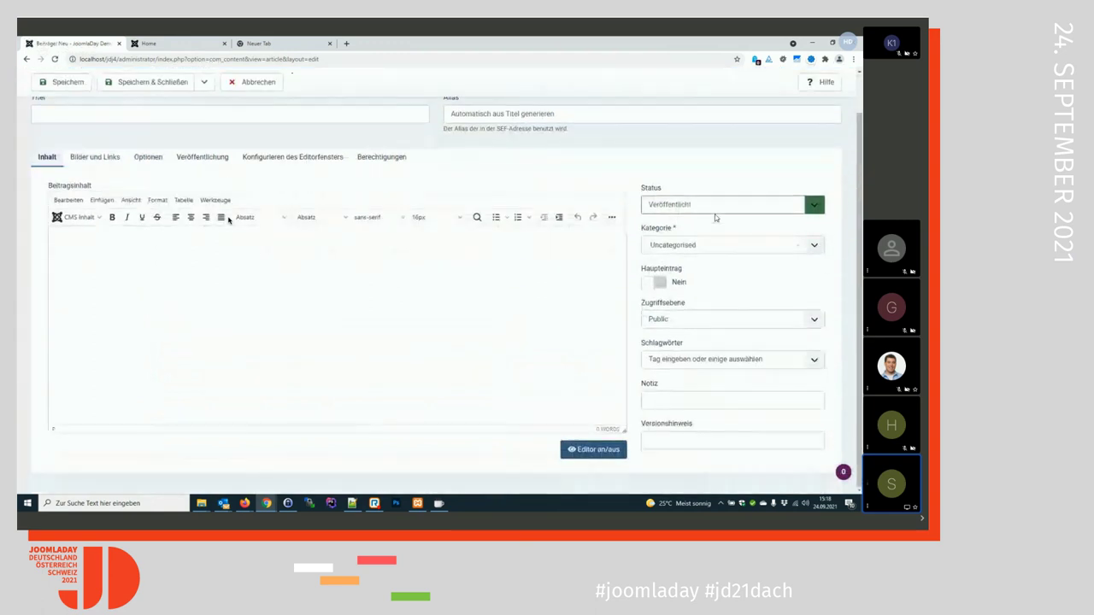
scroll(715, 217, "up", 1)
- Open nasa1-1200.jpg from images/sampledata/cassiopeia for editing through the new article's Einleitungsbild selection
left_click(98, 201)
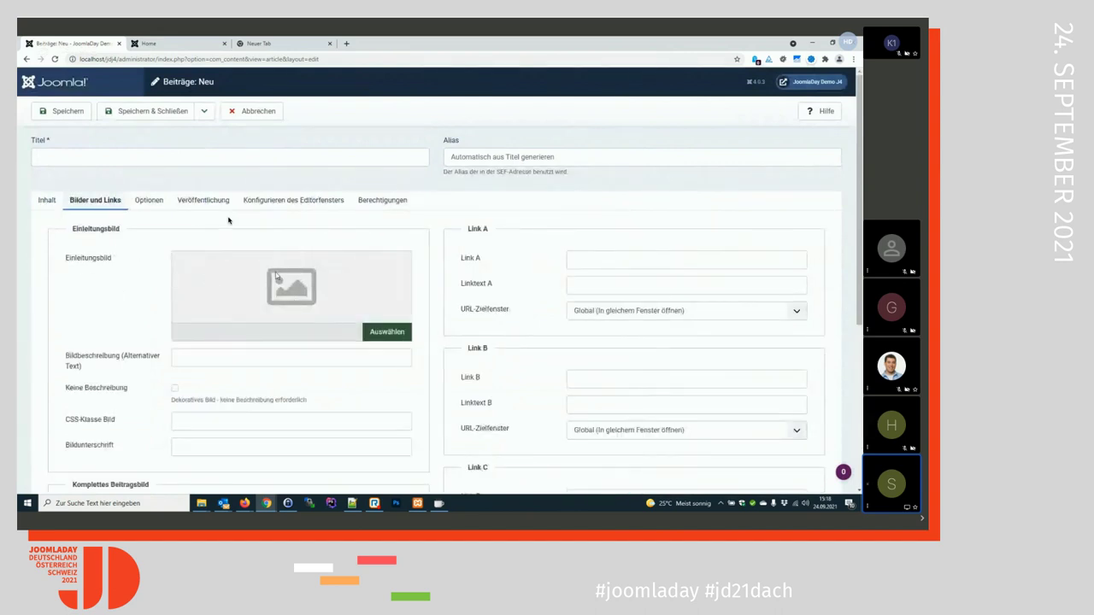
left_click(405, 337)
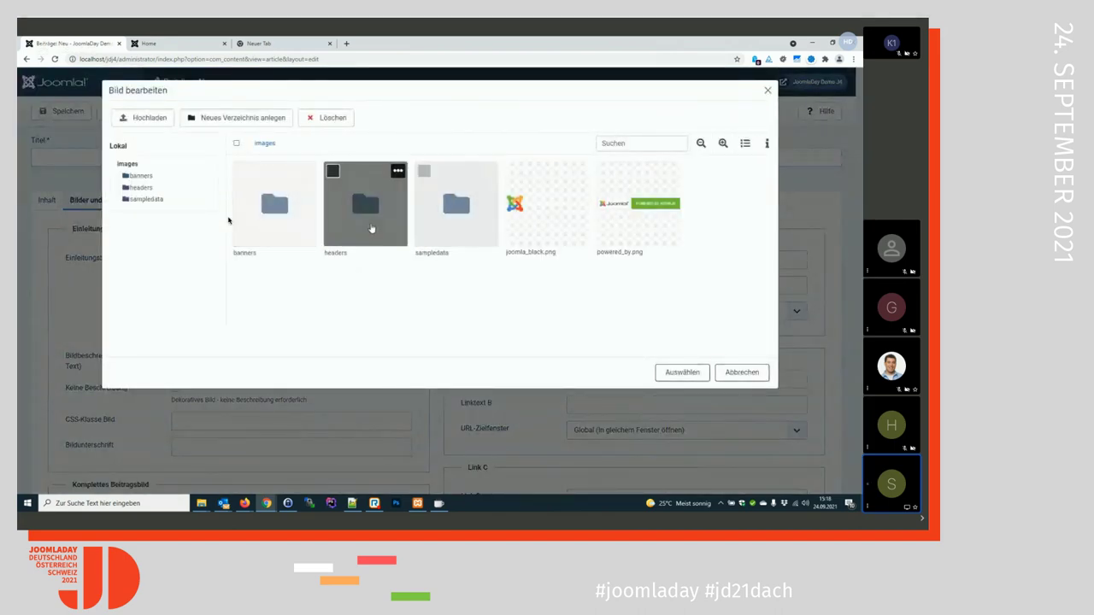
left_click(454, 209)
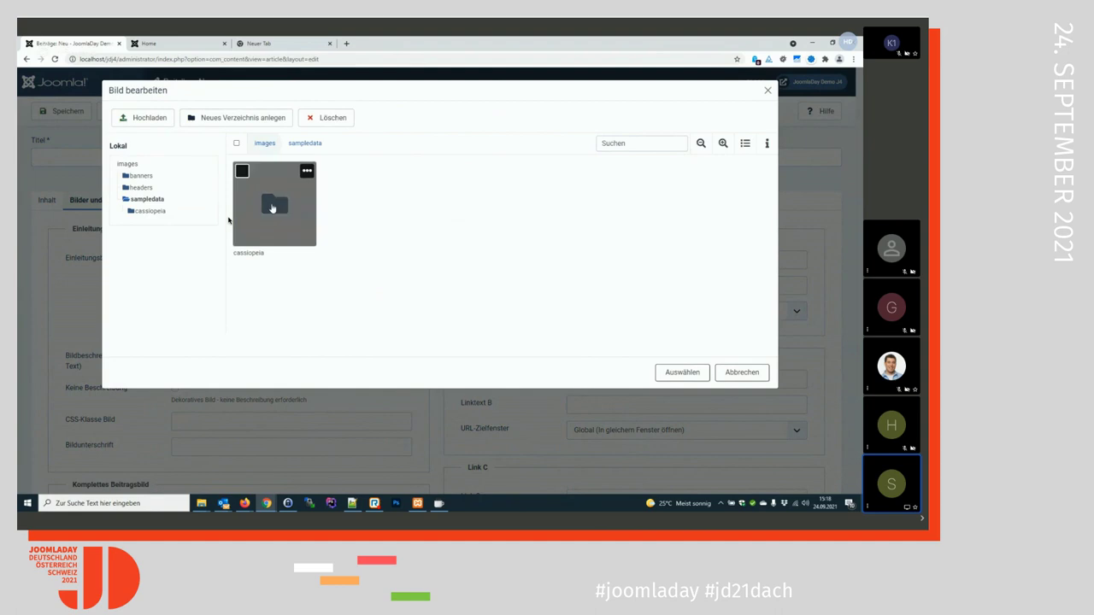
double_click(273, 209)
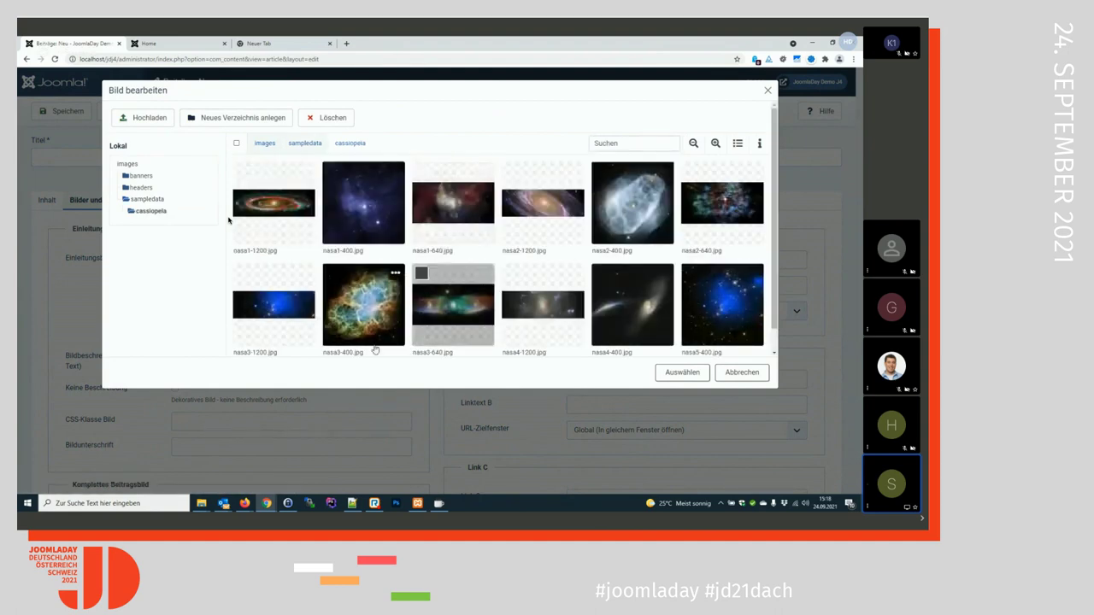
left_click(274, 212)
left_click(305, 171)
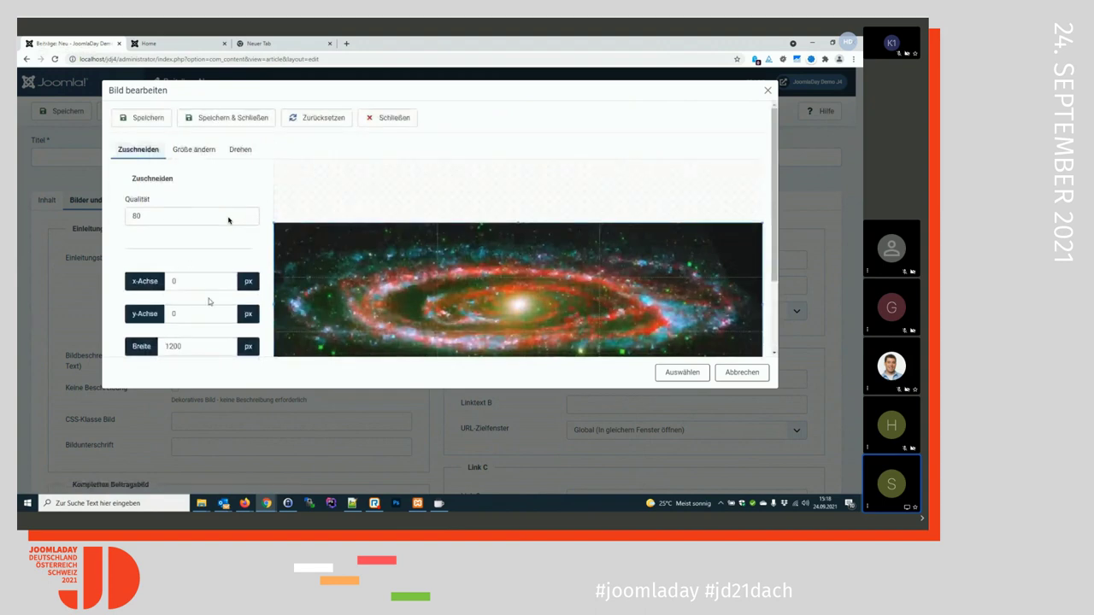
- Set the crop area of nasa1-1200.jpg to about 980 × 327 px, starting at x 0 and y 37
scroll(208, 301, "down", 1)
scroll(207, 282, "up", 1)
left_click_drag(761, 302, 673, 296)
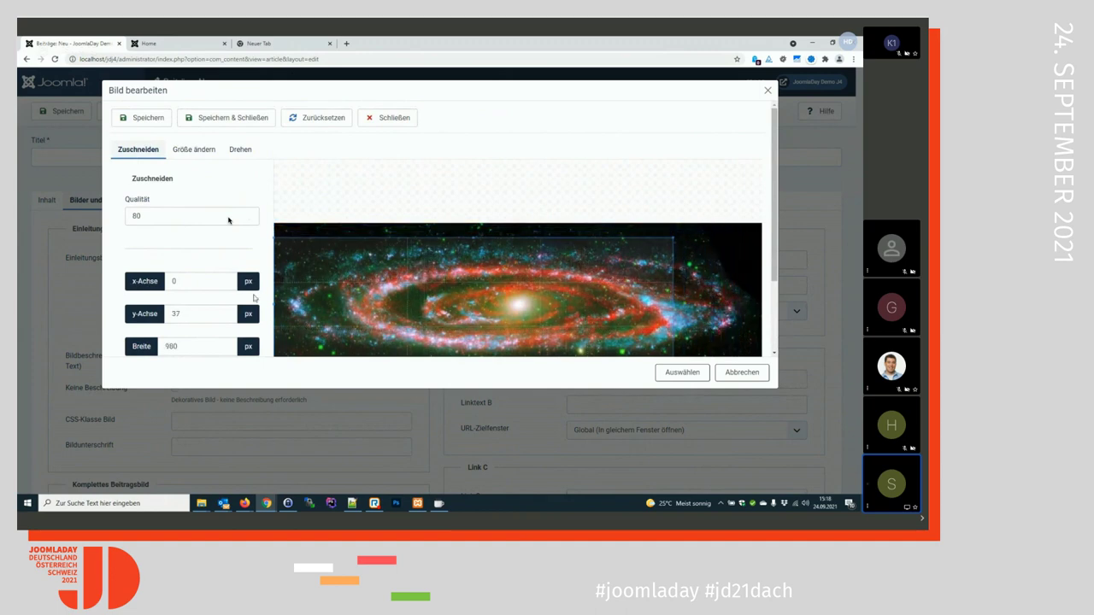
scroll(181, 278, "down", 1)
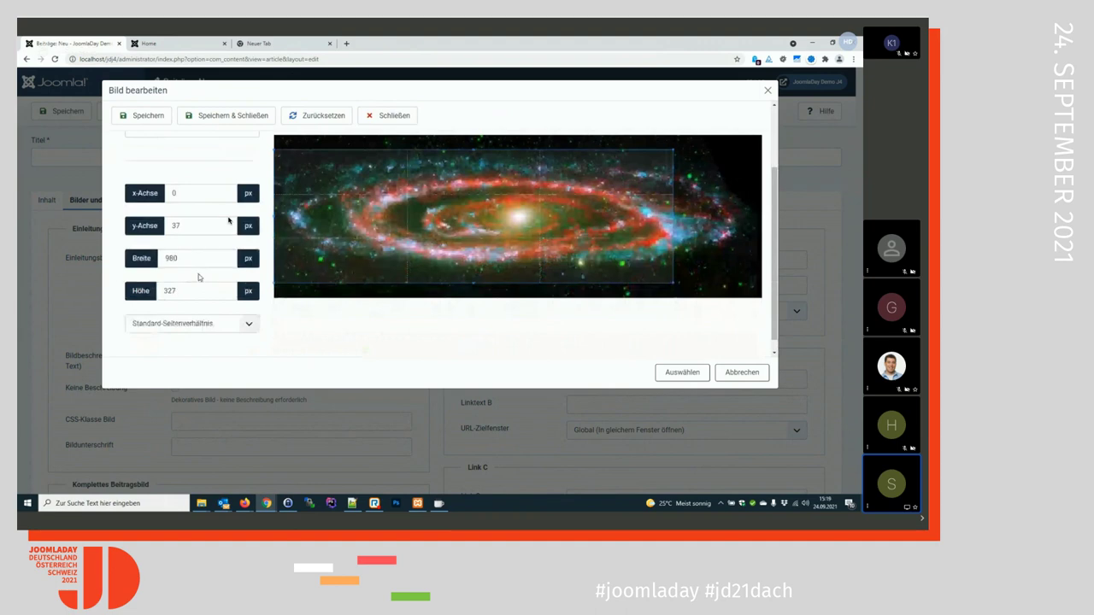
- Set the crop aspect ratio of nasa1-1200.jpg to the landscape format 4:3 and look over the crop settings
scroll(197, 278, "up", 1)
scroll(198, 278, "down", 1)
left_click(171, 310)
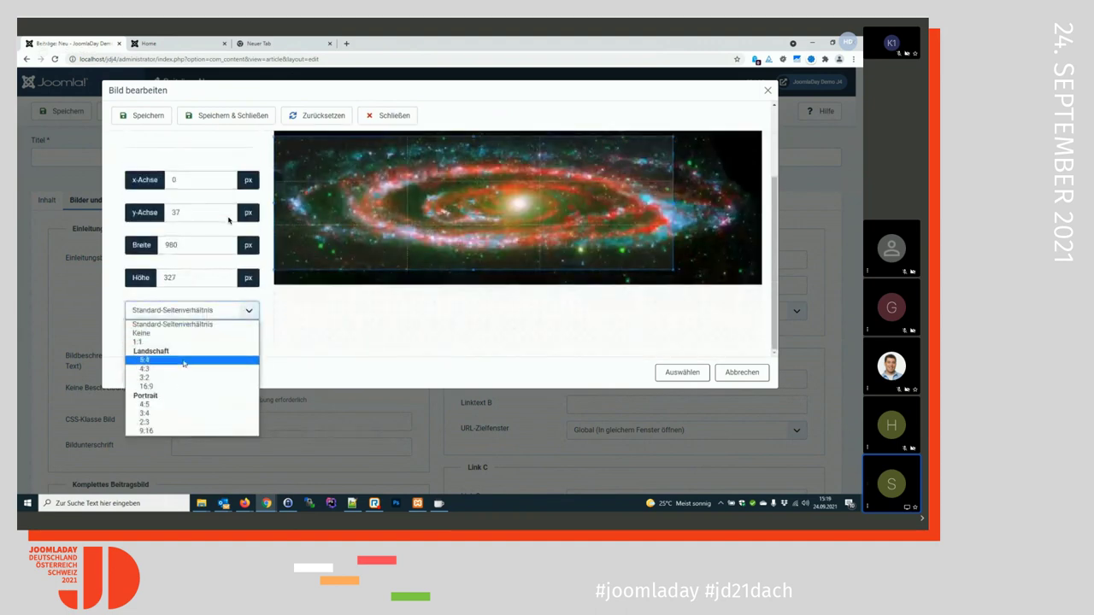
left_click(184, 368)
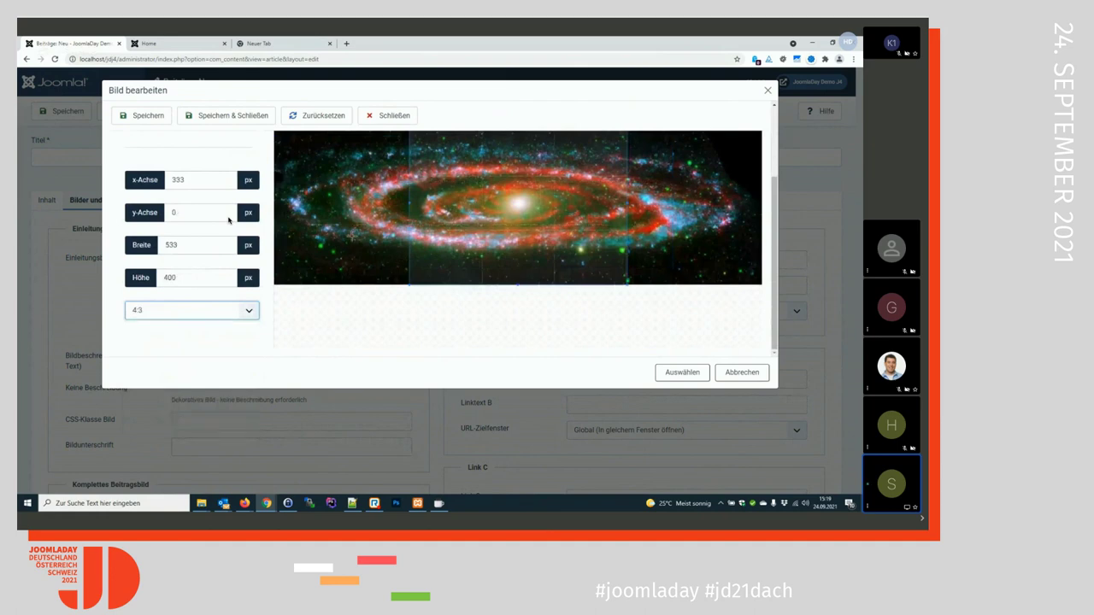
scroll(228, 220, "up", 2)
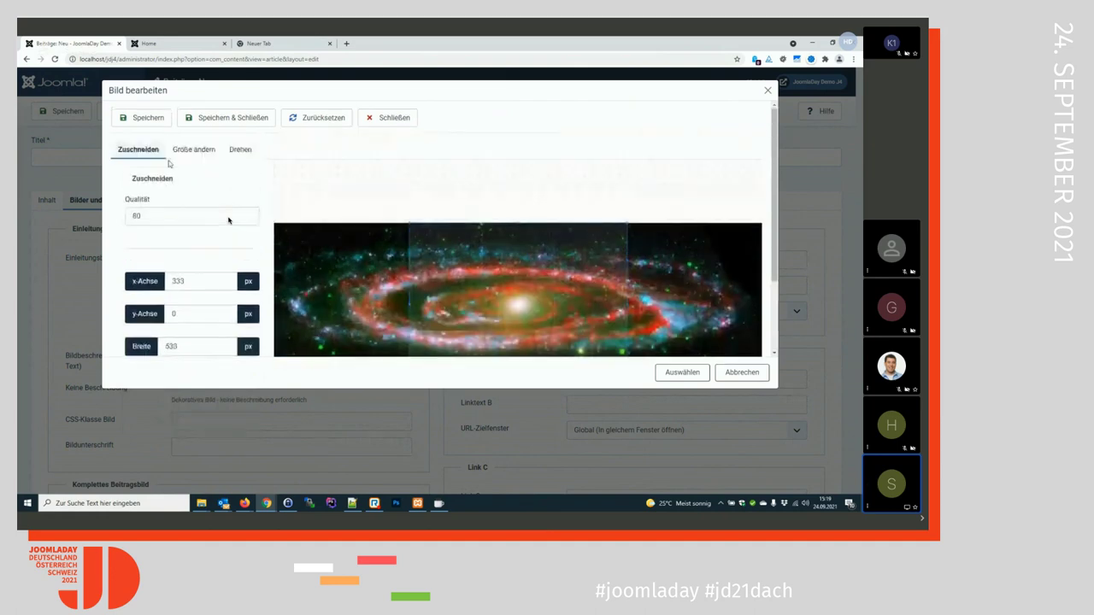
scroll(689, 214, "down", 2)
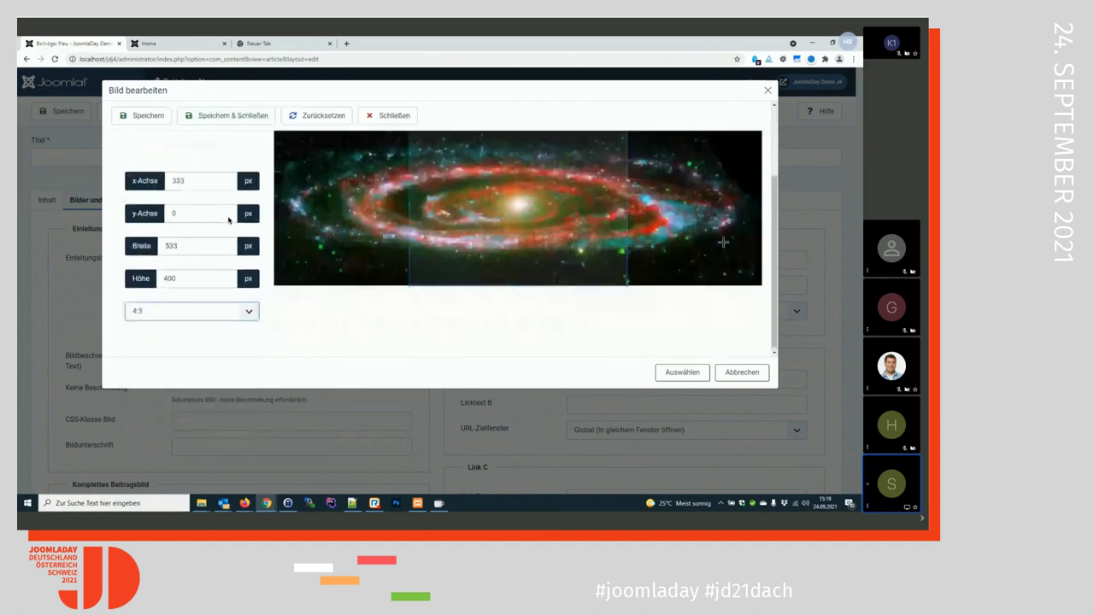
scroll(564, 361, "up", 2)
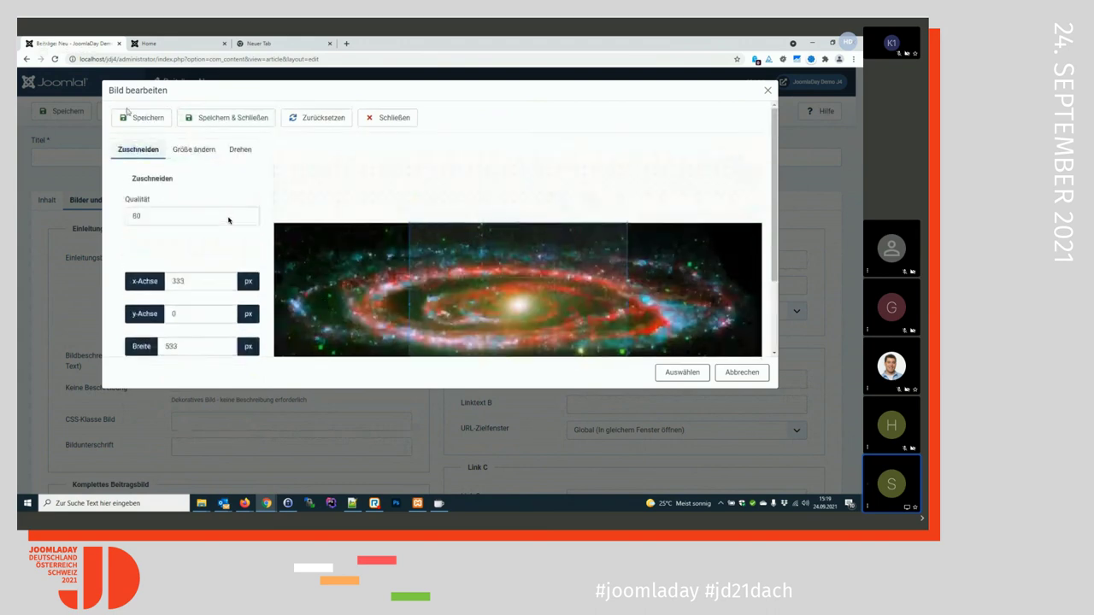
- Rotate nasa1-1200.jpg by 90°, save it, and choose it as the article's Einleitungsbild
left_click(179, 149)
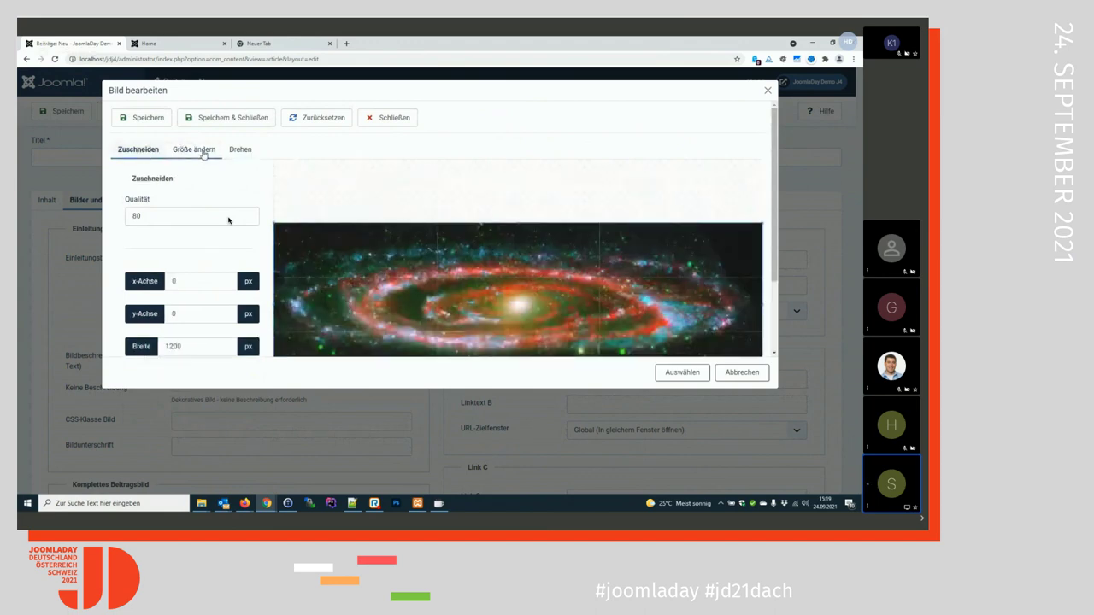
left_click(200, 150)
left_click(241, 150)
scroll(209, 289, "down", 1)
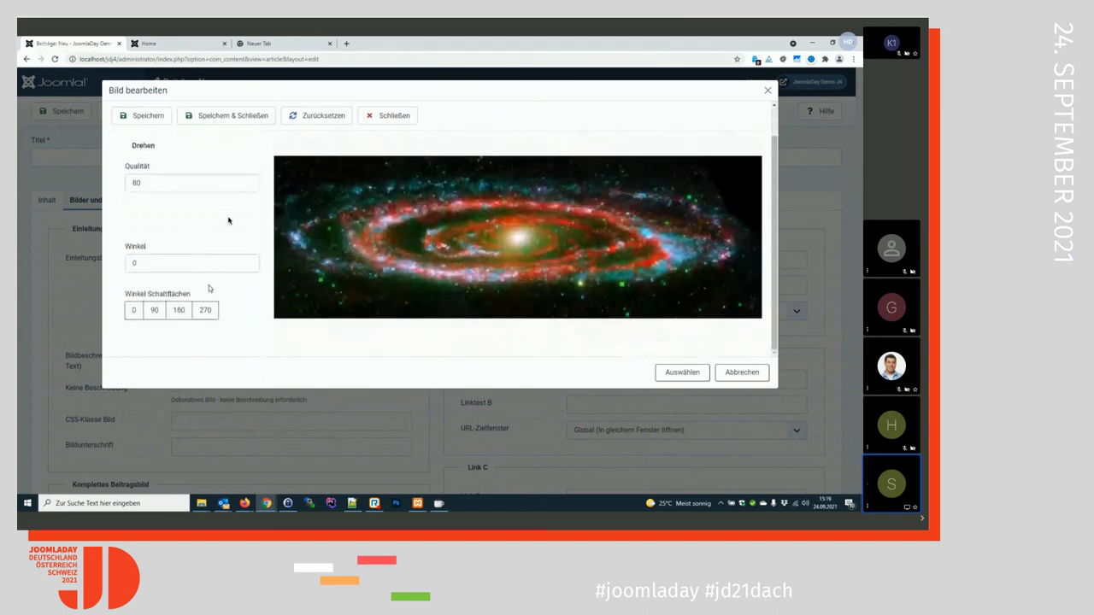
left_click(179, 310)
left_click(179, 310)
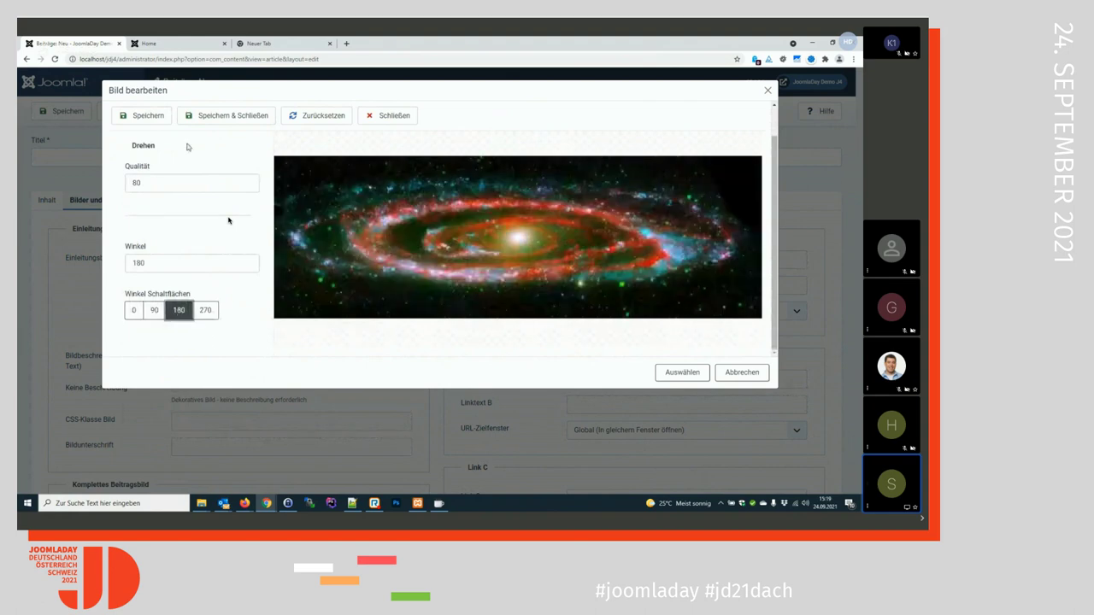
scroll(228, 220, "up", 1)
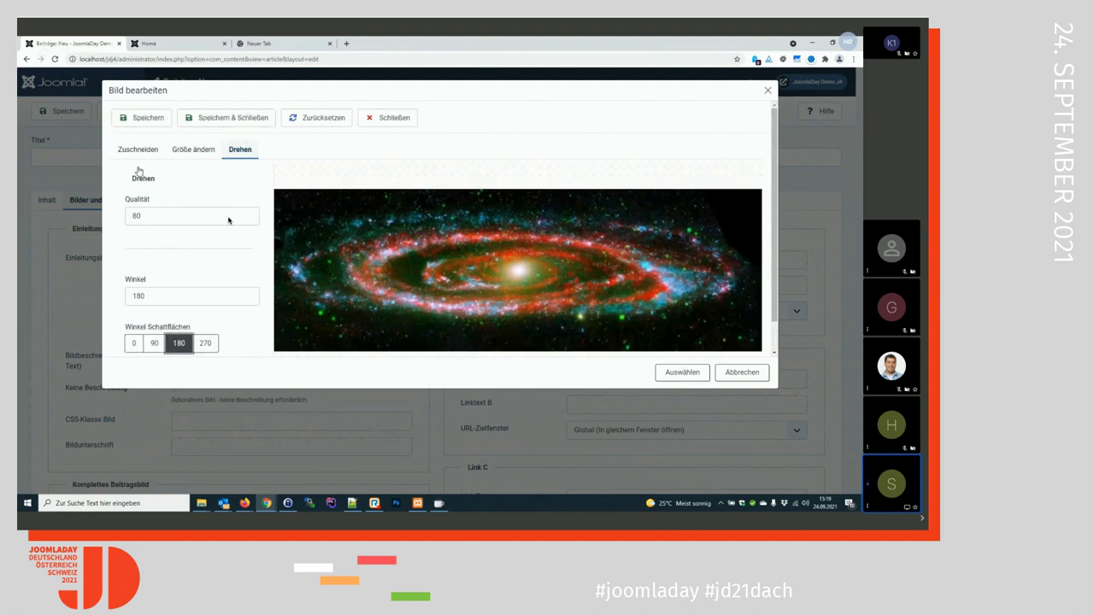
left_click(154, 343)
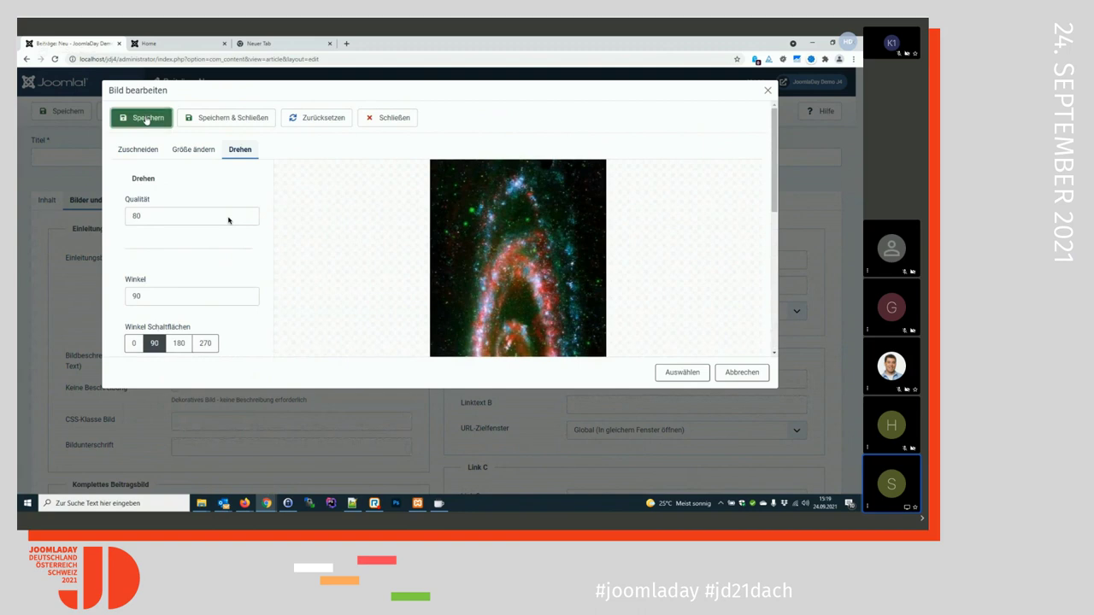
left_click(146, 120)
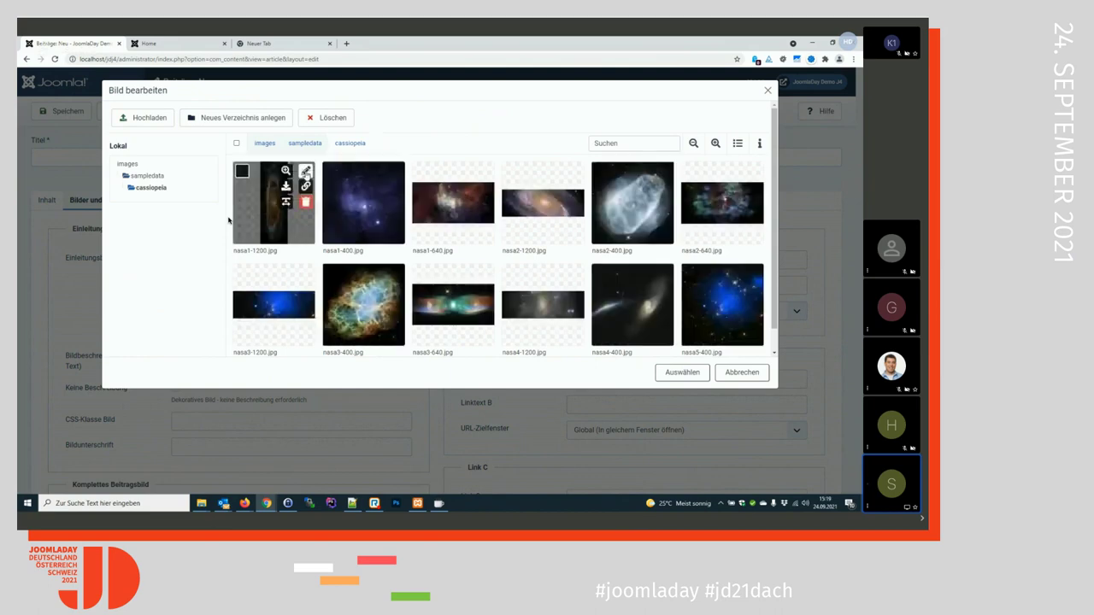
left_click(305, 171)
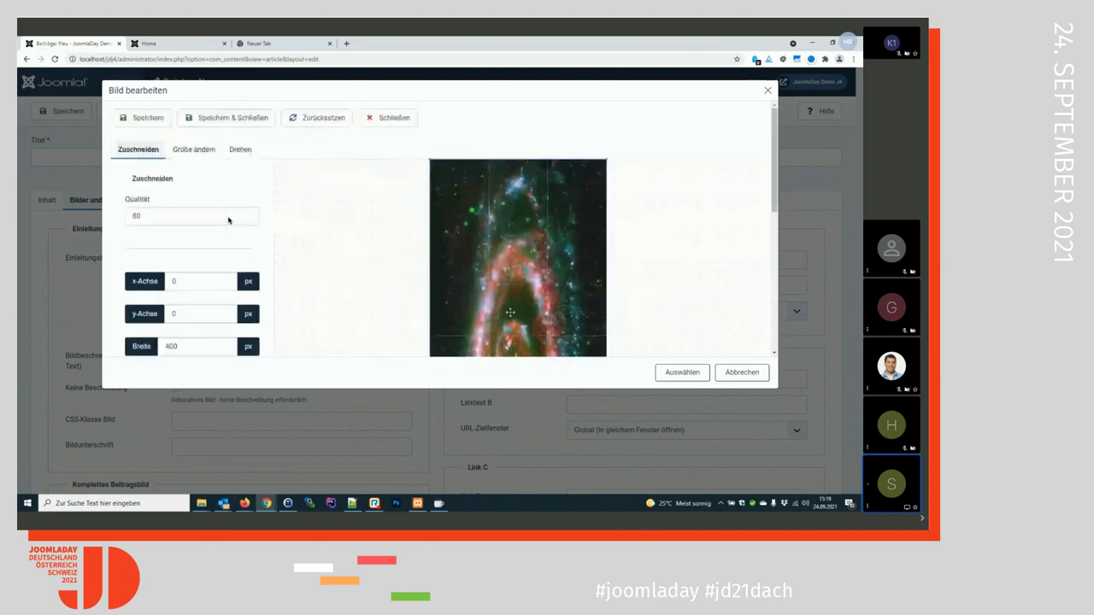
left_click(682, 373)
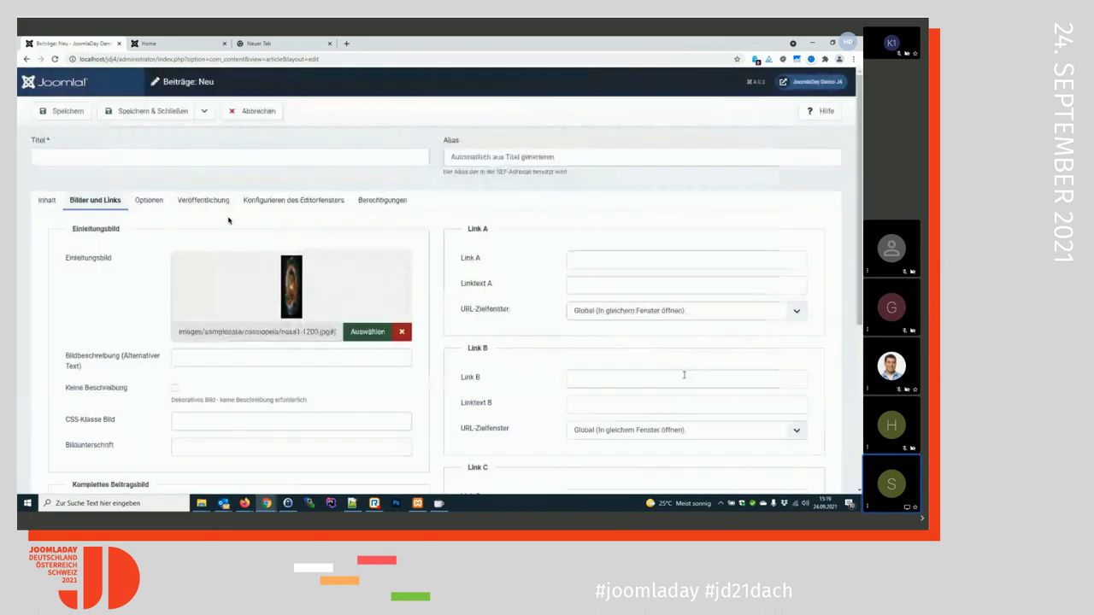
- Reopen the Einleitungsbild selection and get a shareable link for nasa1-640.jpg, selecting the URL before closing the sharing dialog
left_click(368, 332)
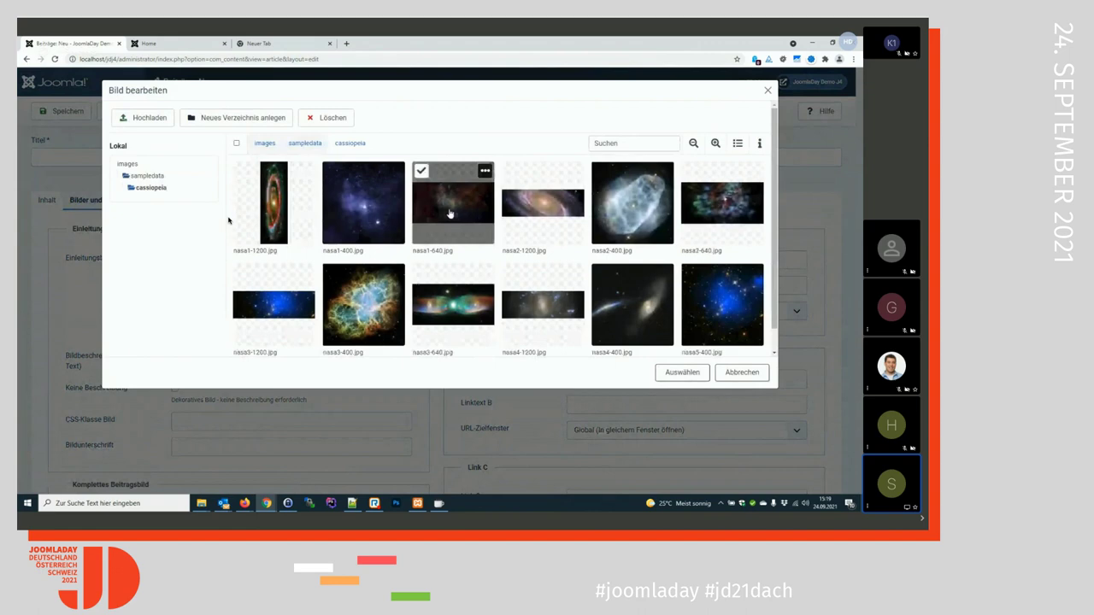
left_click(484, 171)
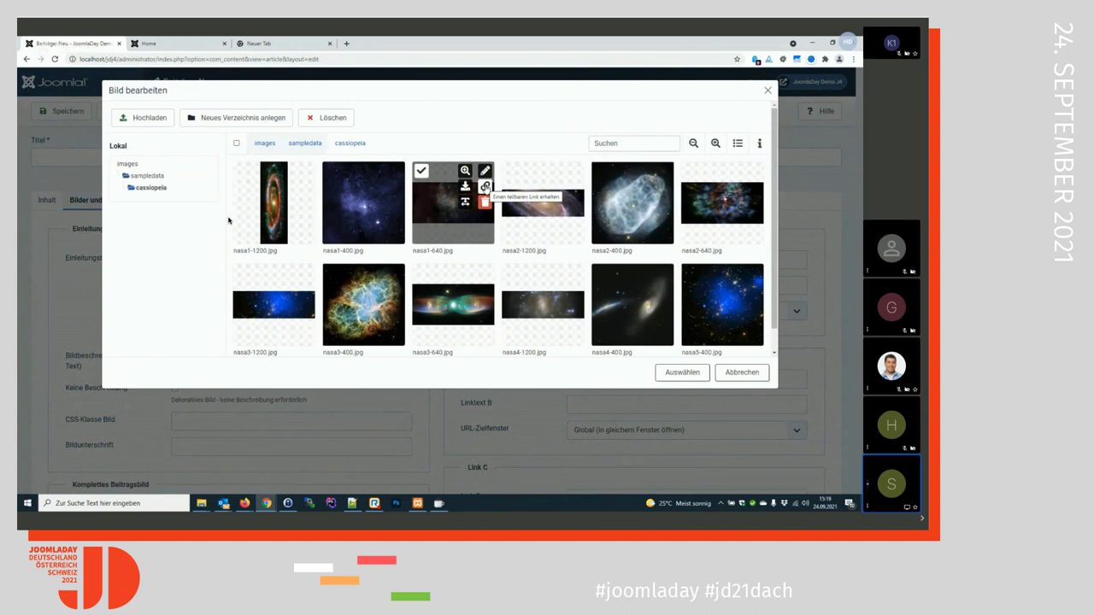
left_click(485, 187)
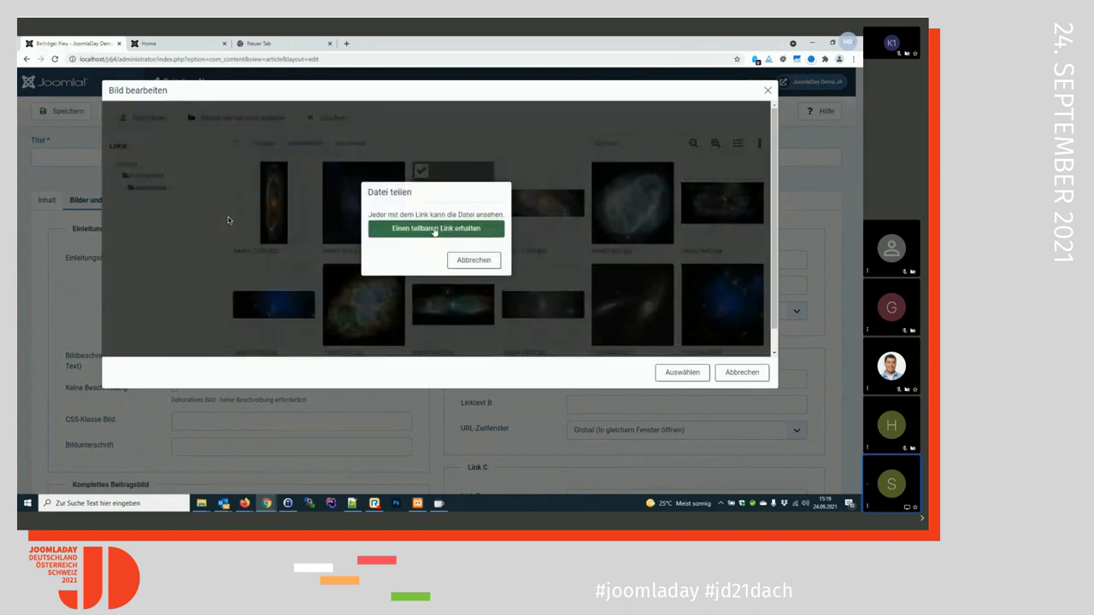
left_click(435, 228)
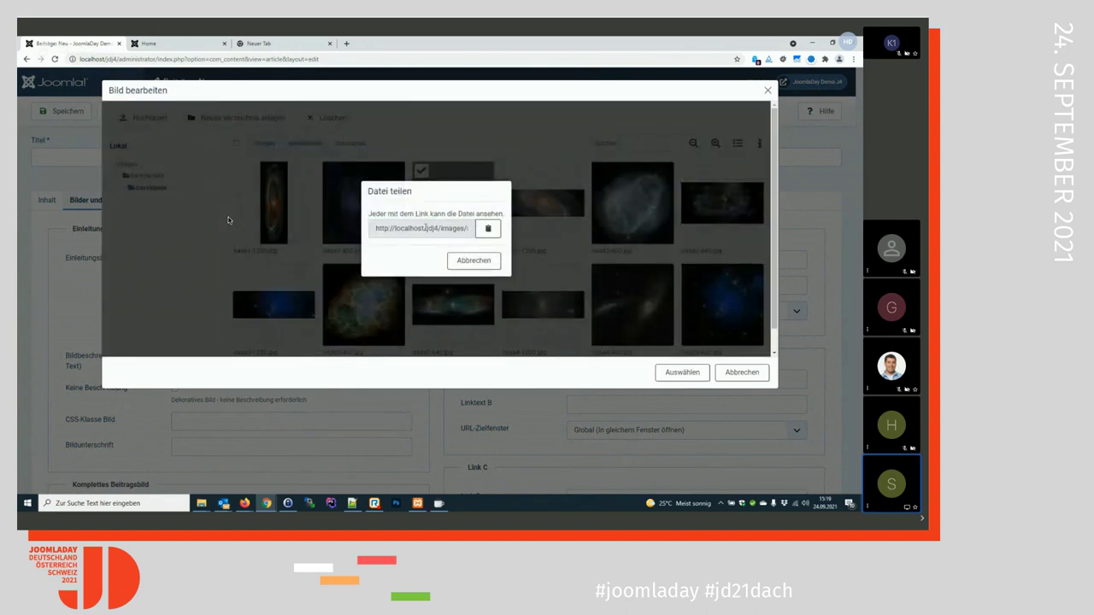
left_click(425, 228)
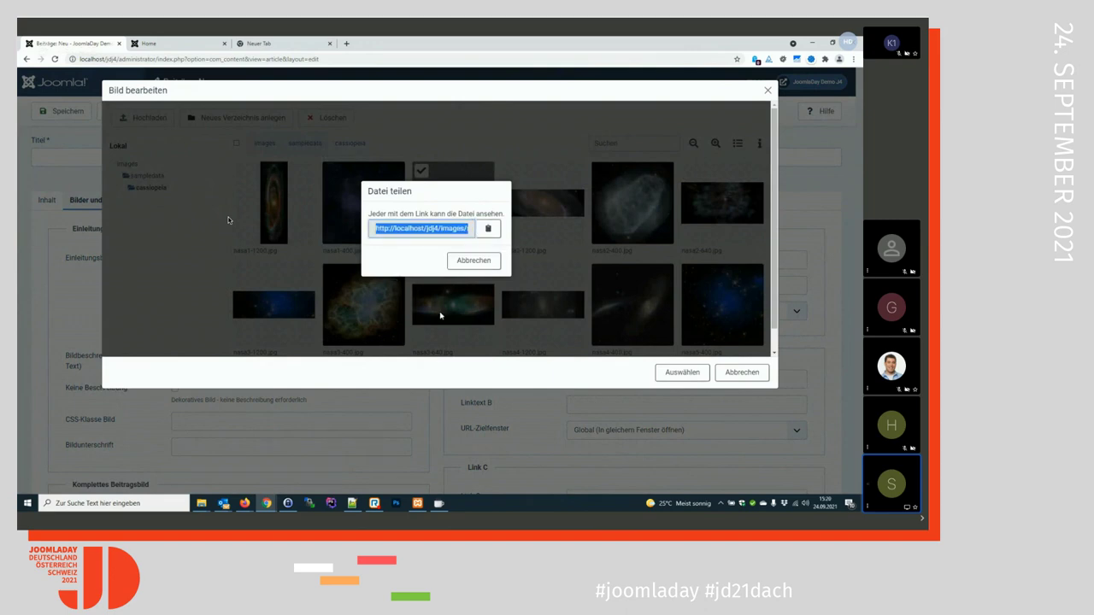
left_click(474, 261)
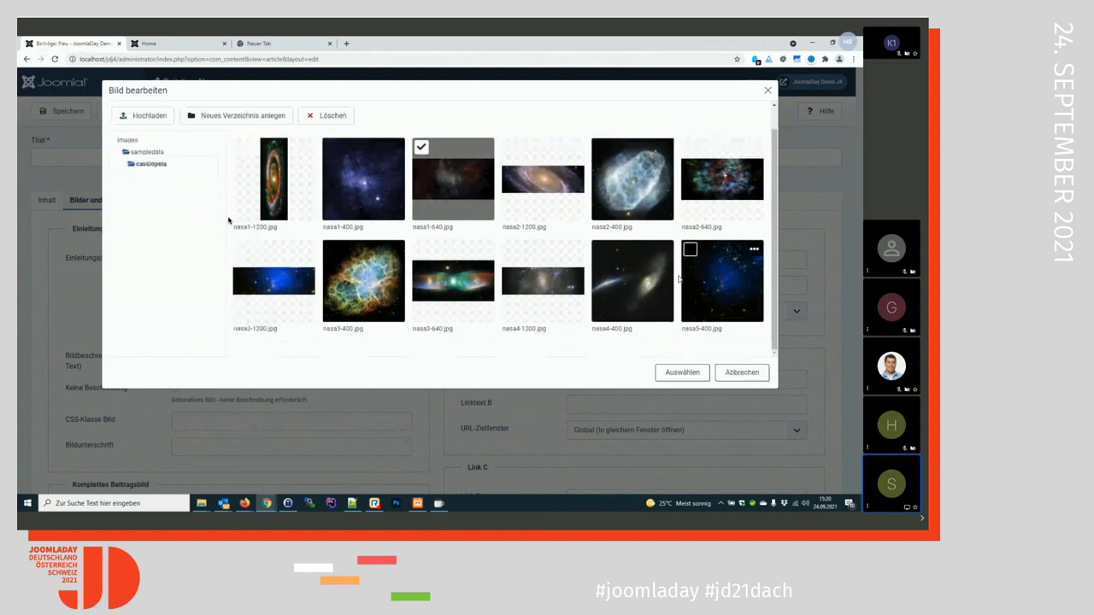
- Show the file information for nasa1-640.jpg and look through its details
mouse_move(530, 253)
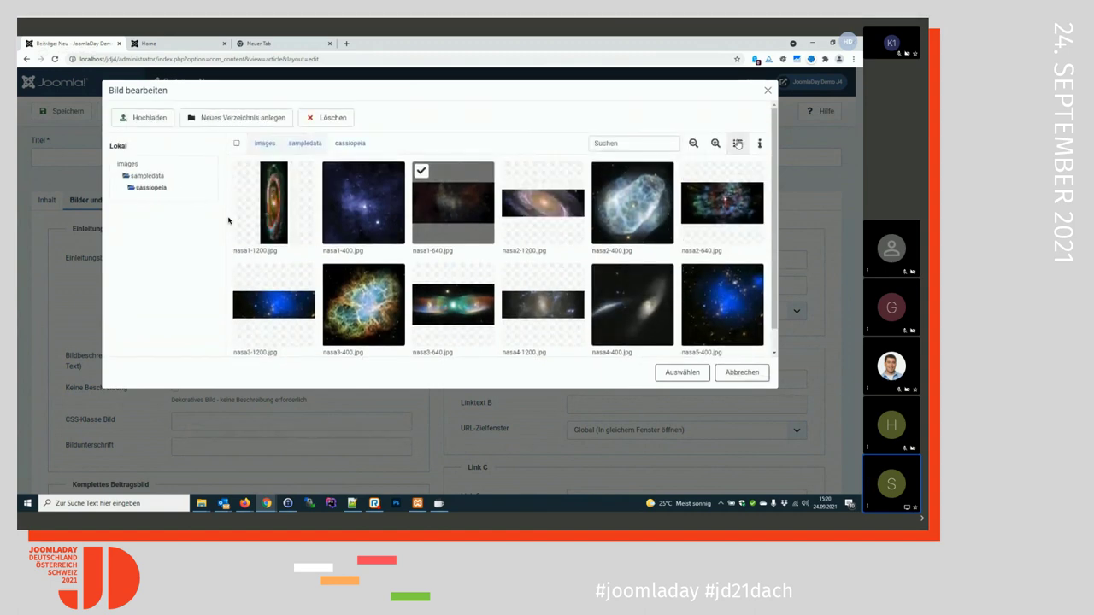
mouse_move(425, 179)
left_click(759, 144)
scroll(688, 275, "down", 1)
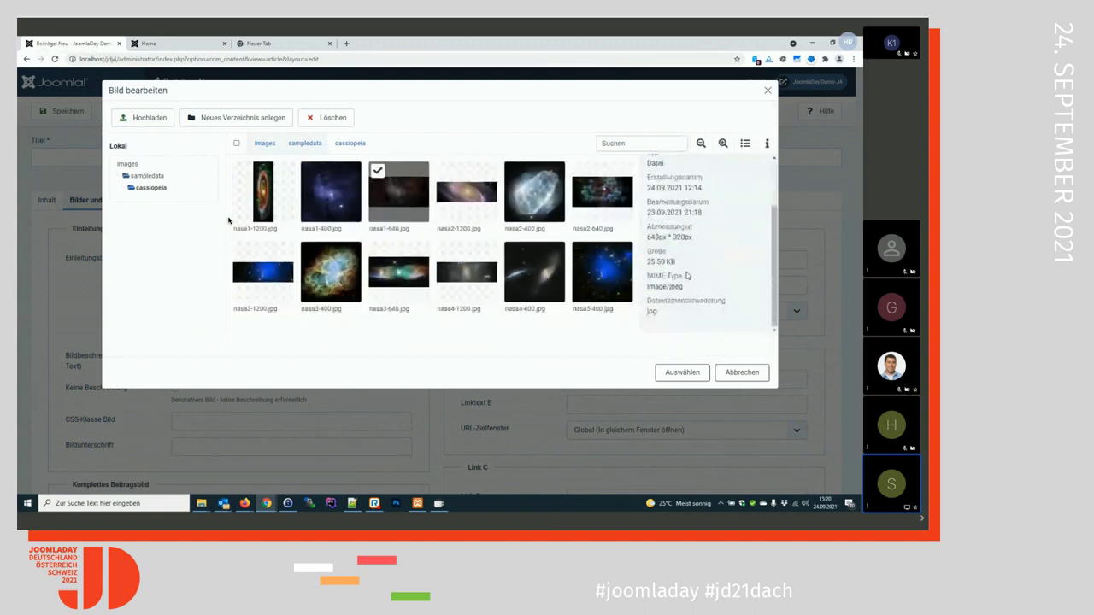
scroll(688, 276, "up", 1)
- Display the cassiopeia images as a list and choose nasa2-1200.jpg as the article's Einleitungsbild
left_click(745, 143)
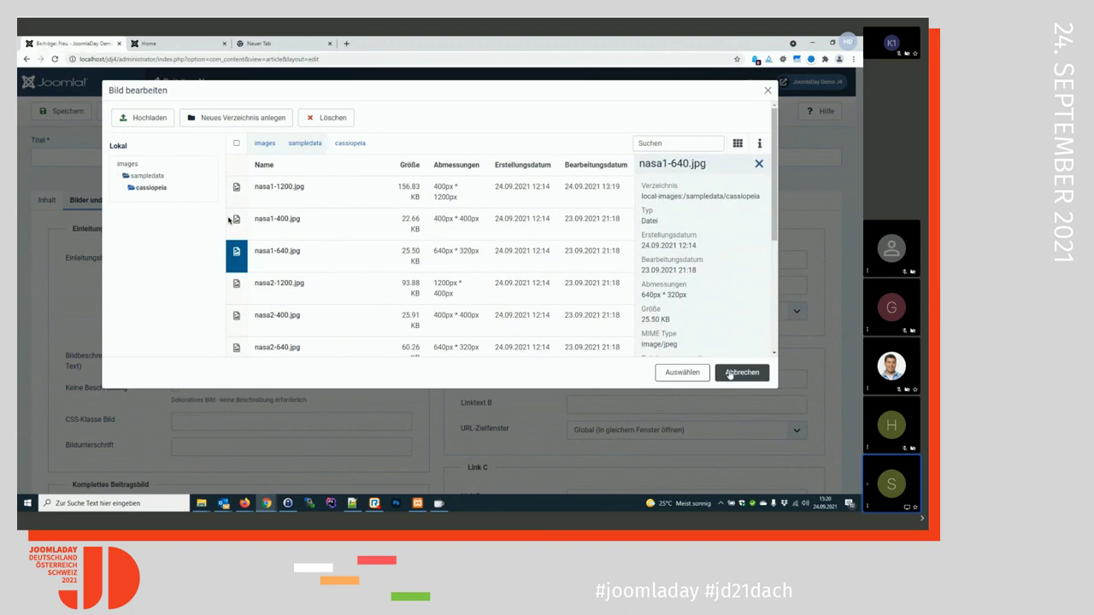
left_click(310, 291)
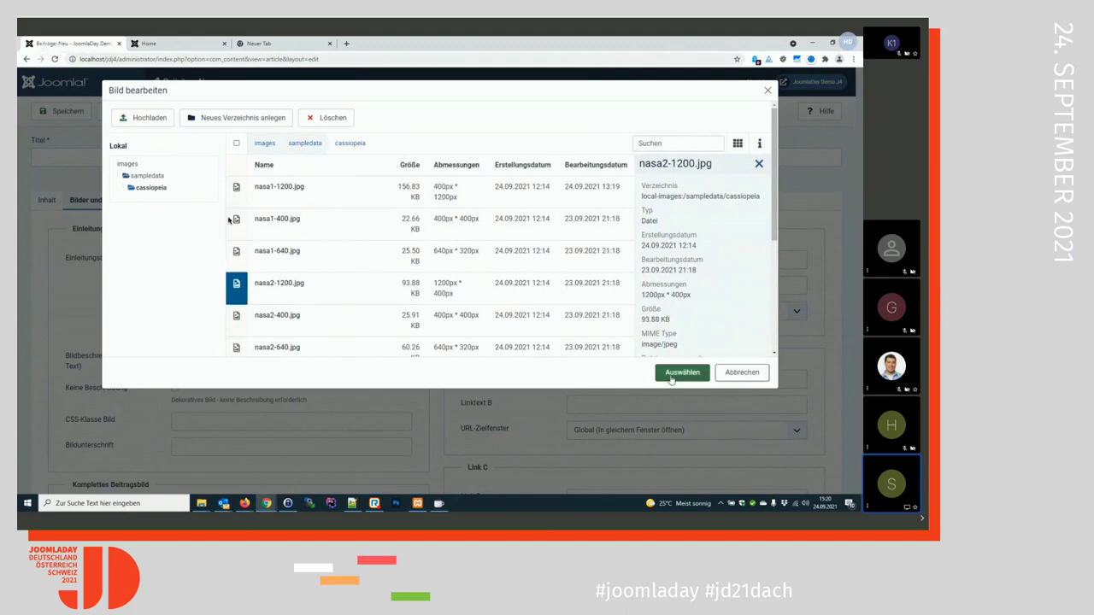
left_click(682, 372)
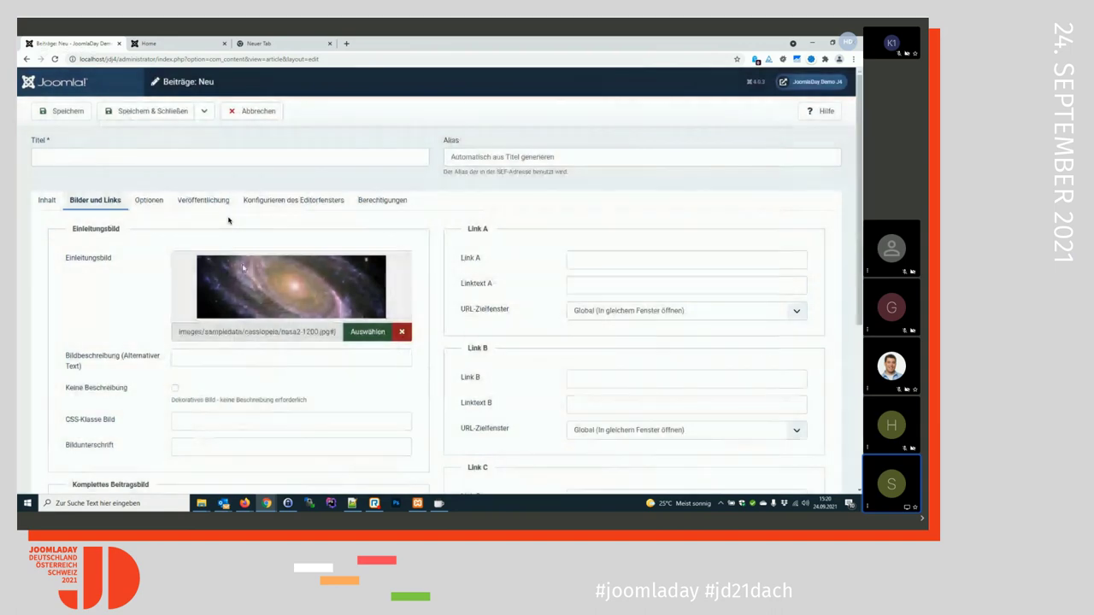
- Review the new article's full-image, Optionen, Veröffentlichung, editor configuration and Berechtigungen settings, and close the article without saving
scroll(119, 275, "down", 1)
scroll(119, 275, "down", 5)
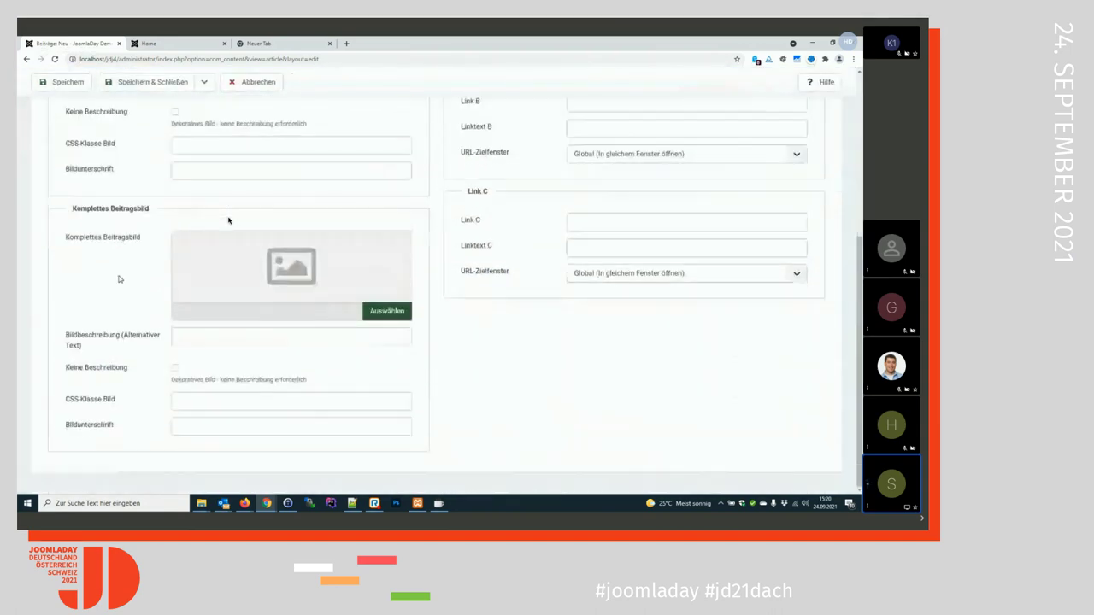
scroll(122, 276, "up", 6)
left_click(151, 202)
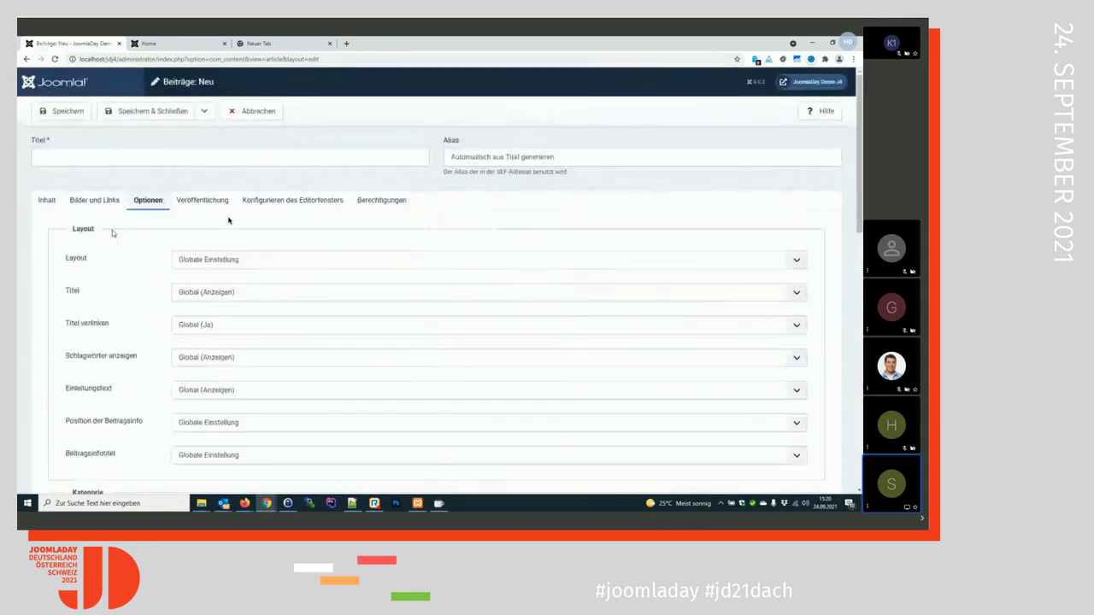
scroll(132, 256, "down", 2)
scroll(128, 266, "down", 4)
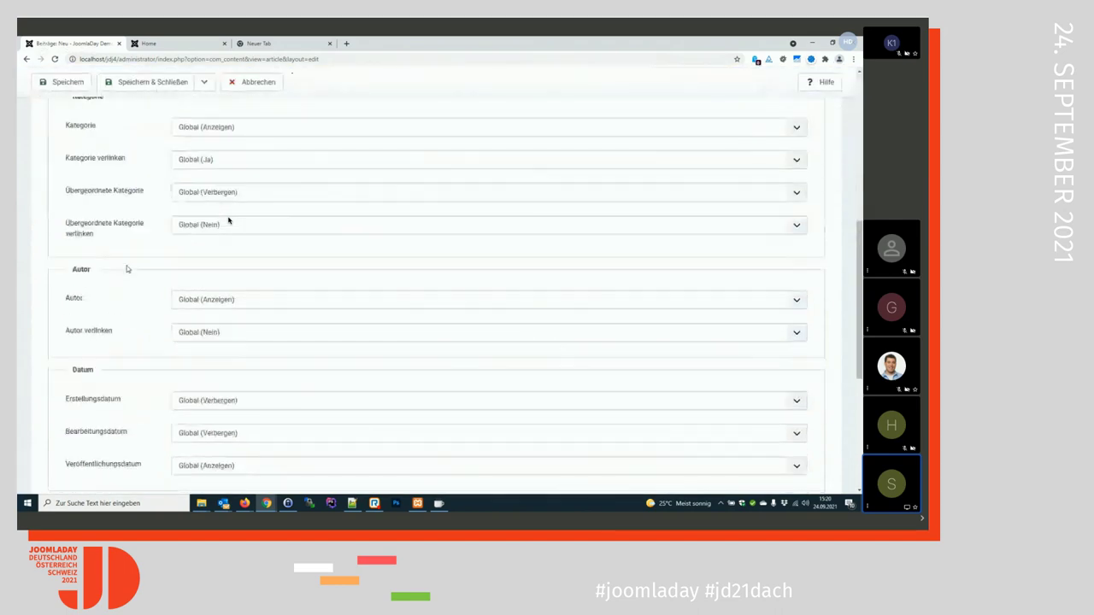
scroll(125, 269, "up", 5)
scroll(124, 271, "up", 2)
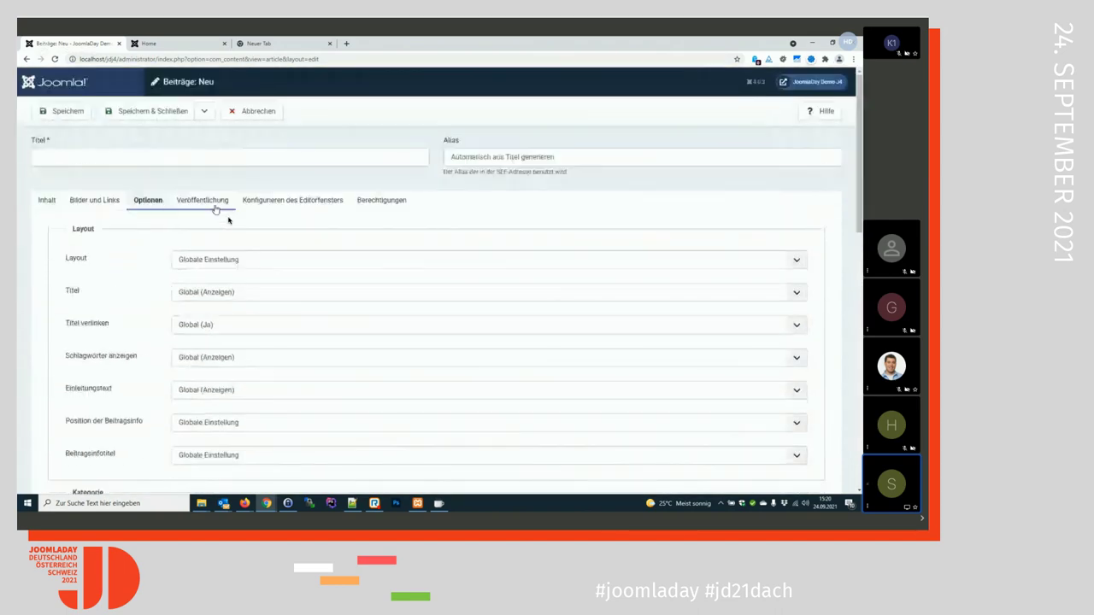
left_click(214, 201)
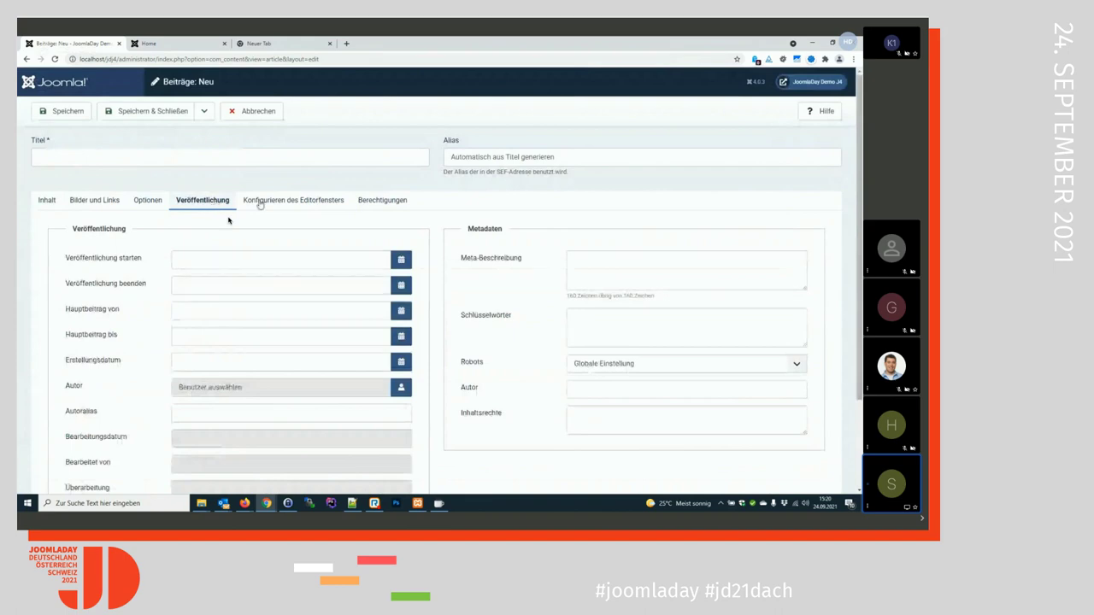
left_click(301, 202)
left_click(376, 203)
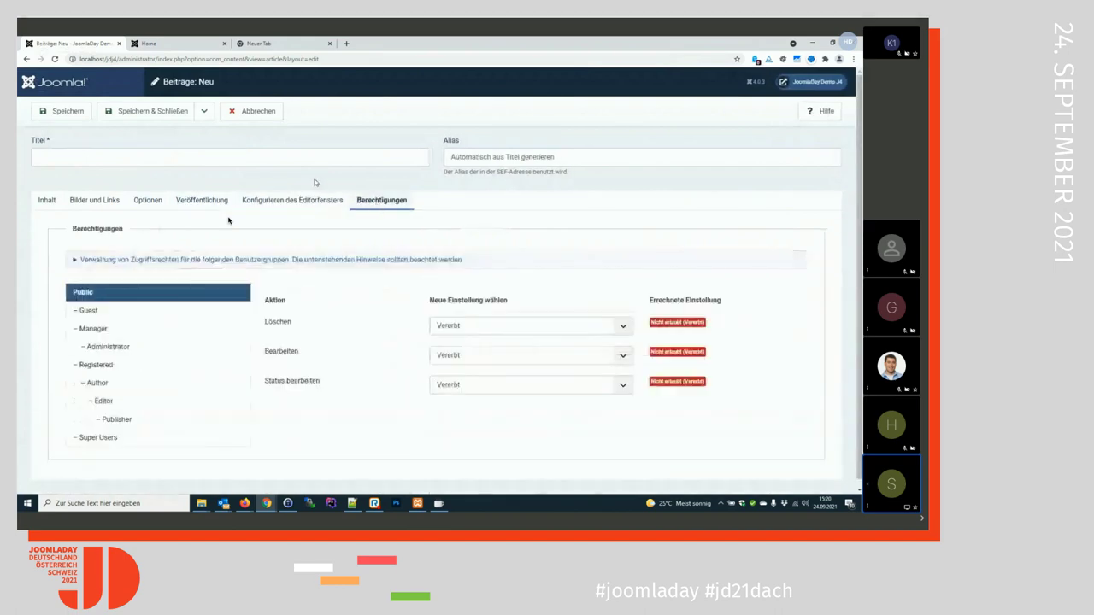
left_click(254, 112)
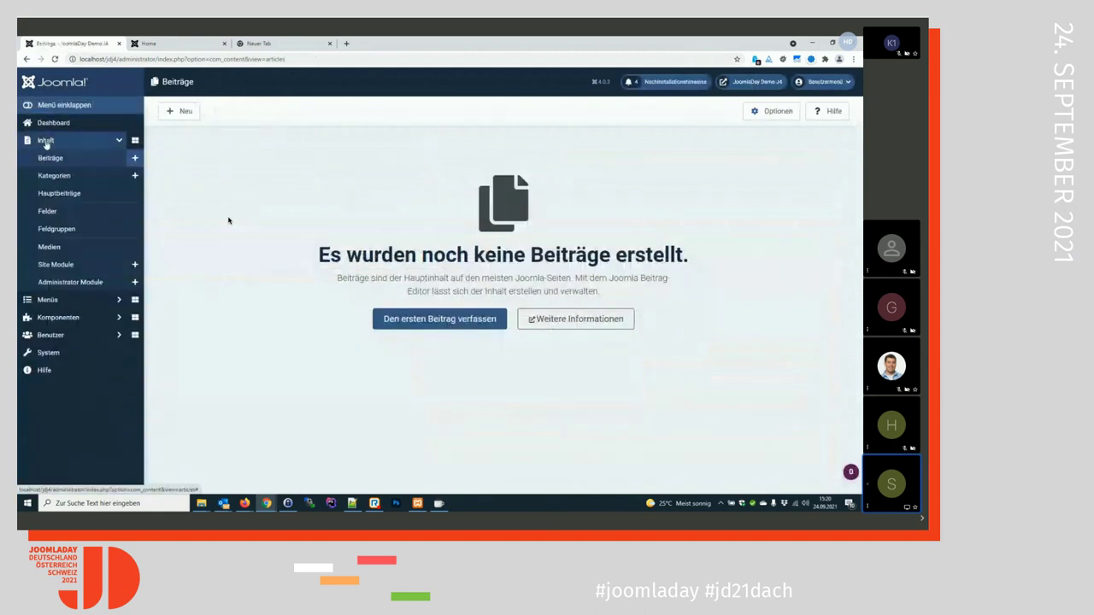
- Explore the sidebar's Inhalt, Menüs and Komponenten sections, expanding the Kontakte entries under Komponenten
left_click(45, 141)
left_click(46, 142)
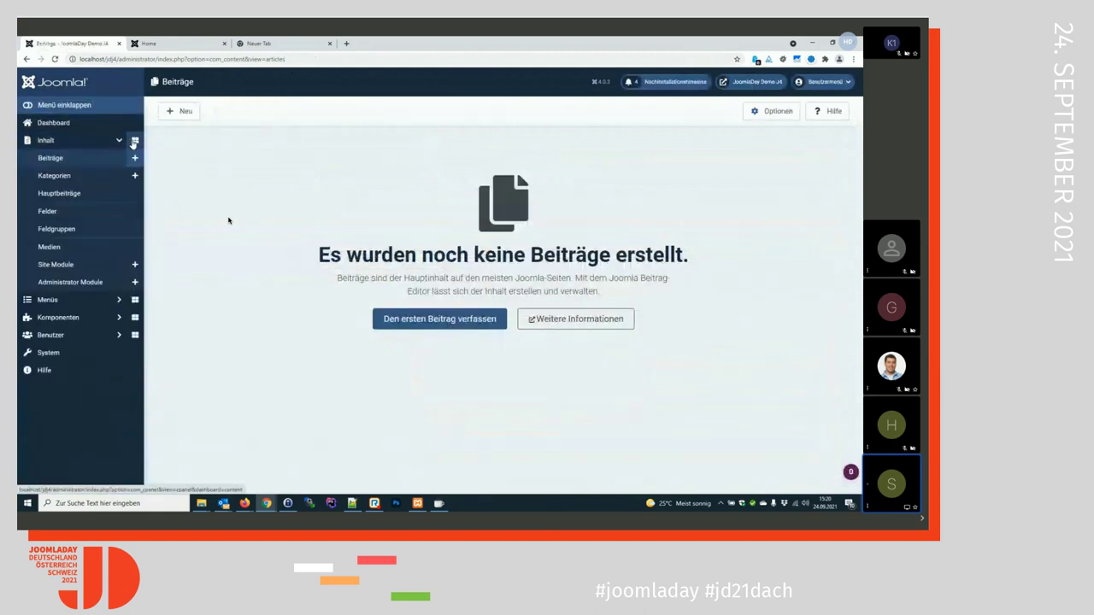
left_click(49, 159)
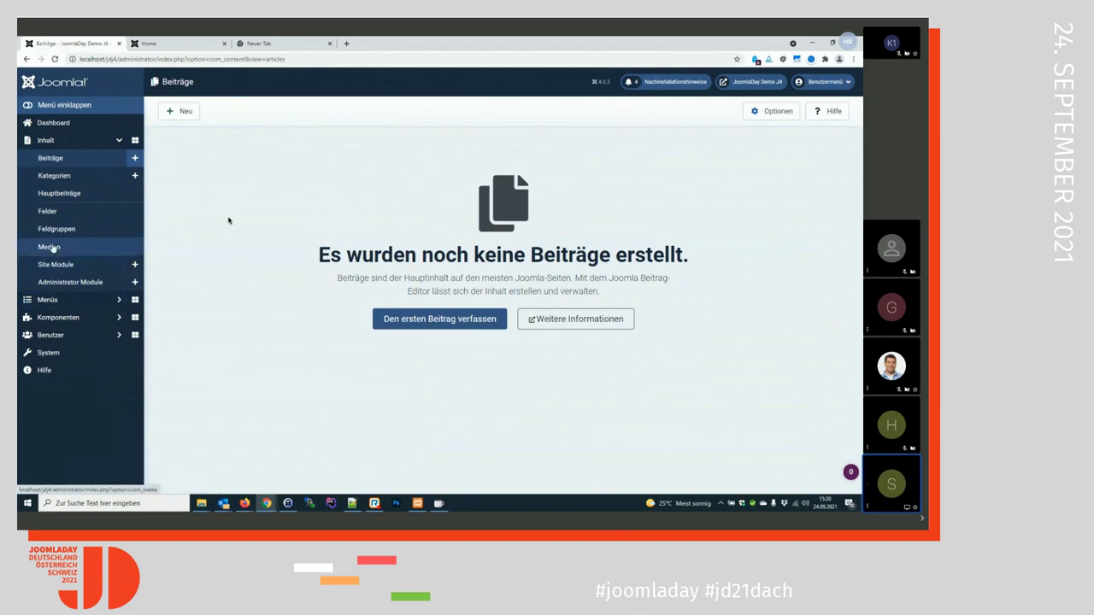
left_click(60, 300)
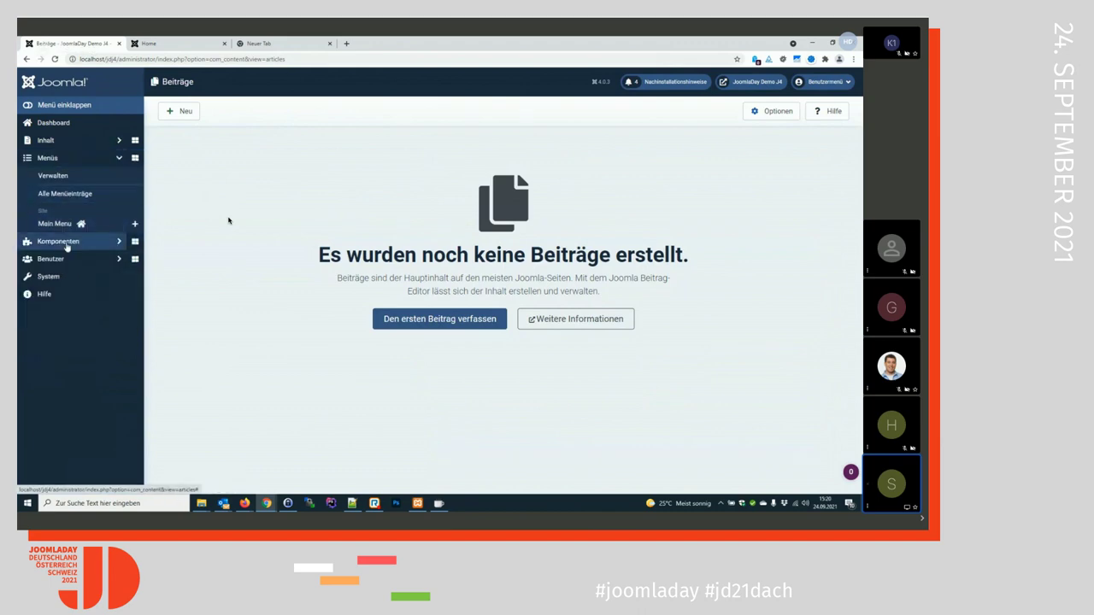
left_click(67, 245)
left_click(69, 231)
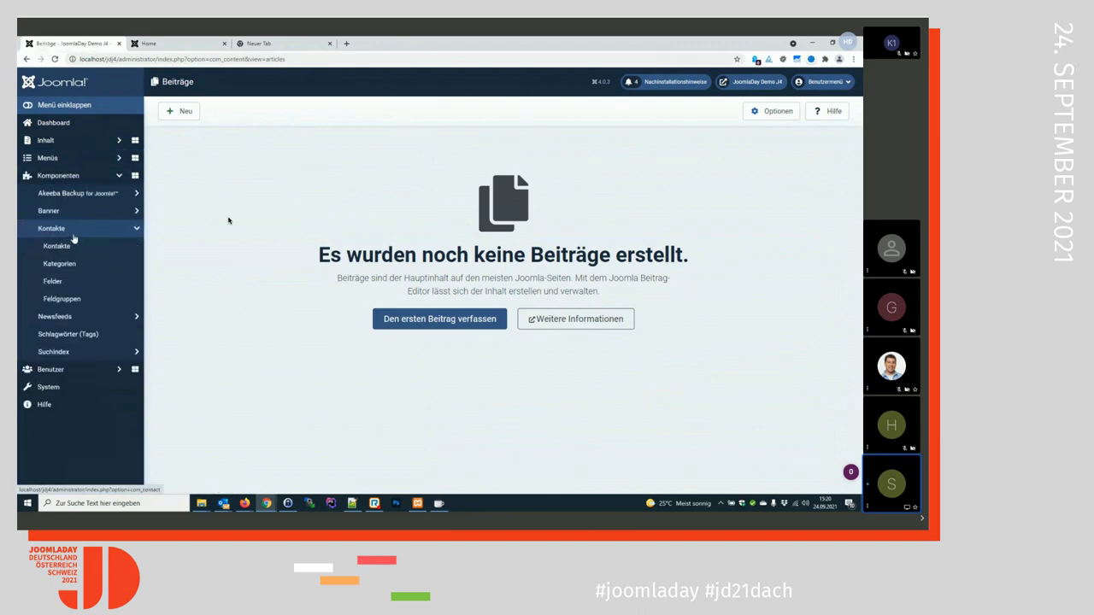
- Open the Kontakte list, and look through the Site Module and Administrator Module lists under Inhalt
left_click(73, 241)
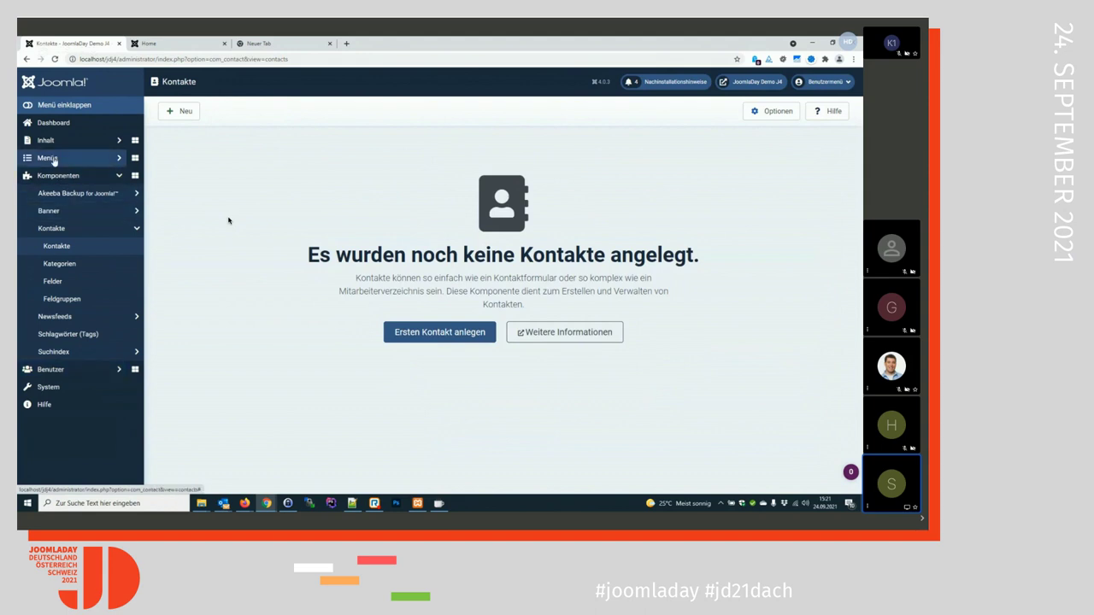
left_click(48, 140)
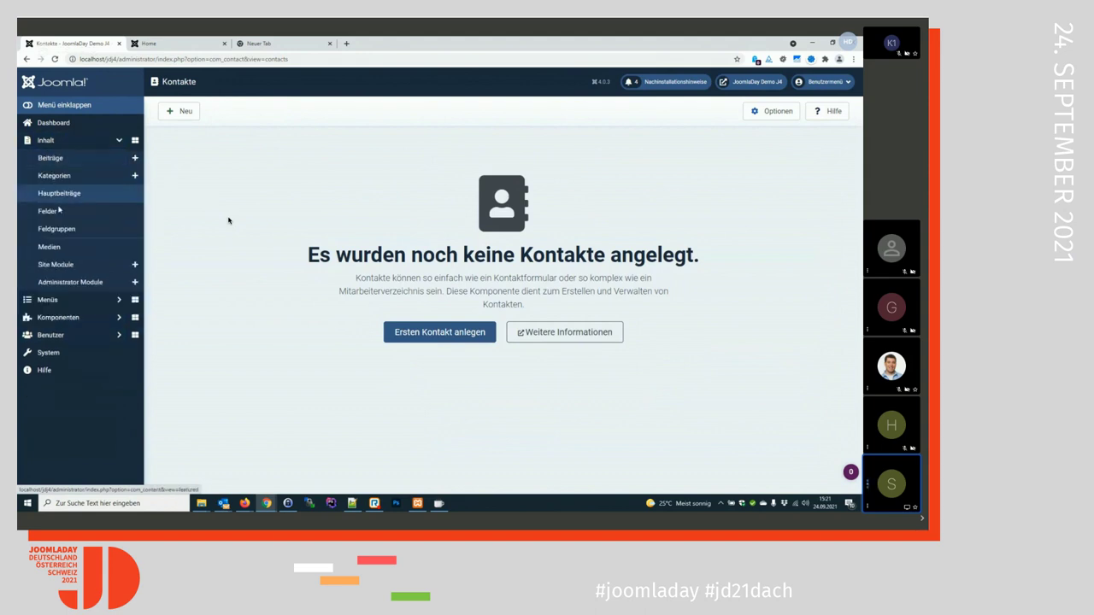
left_click(68, 269)
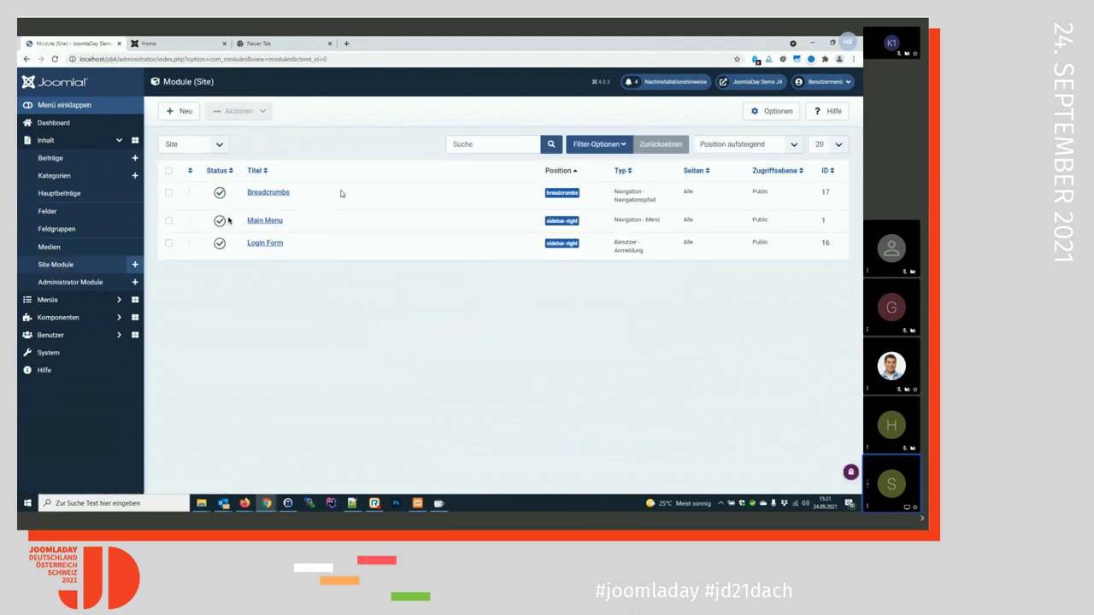
left_click(91, 282)
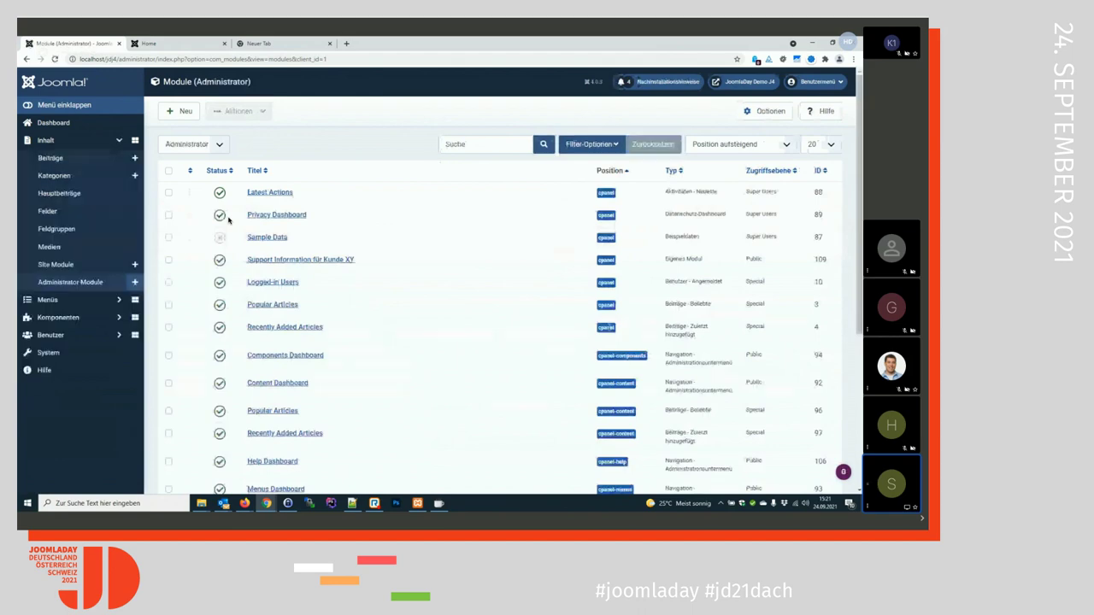
scroll(643, 316, "down", 1)
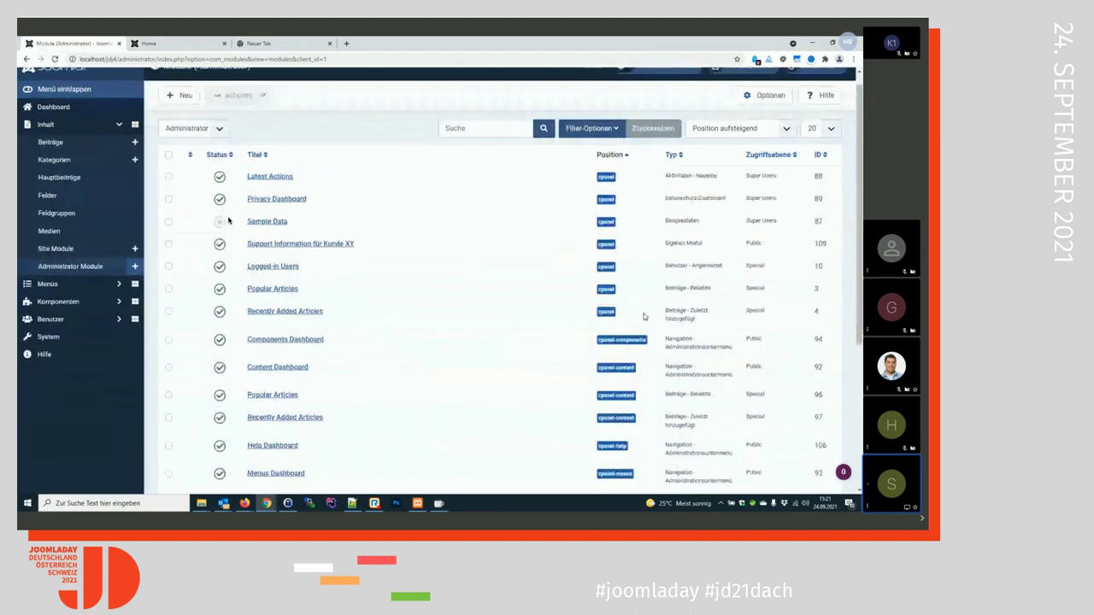
scroll(644, 317, "down", 2)
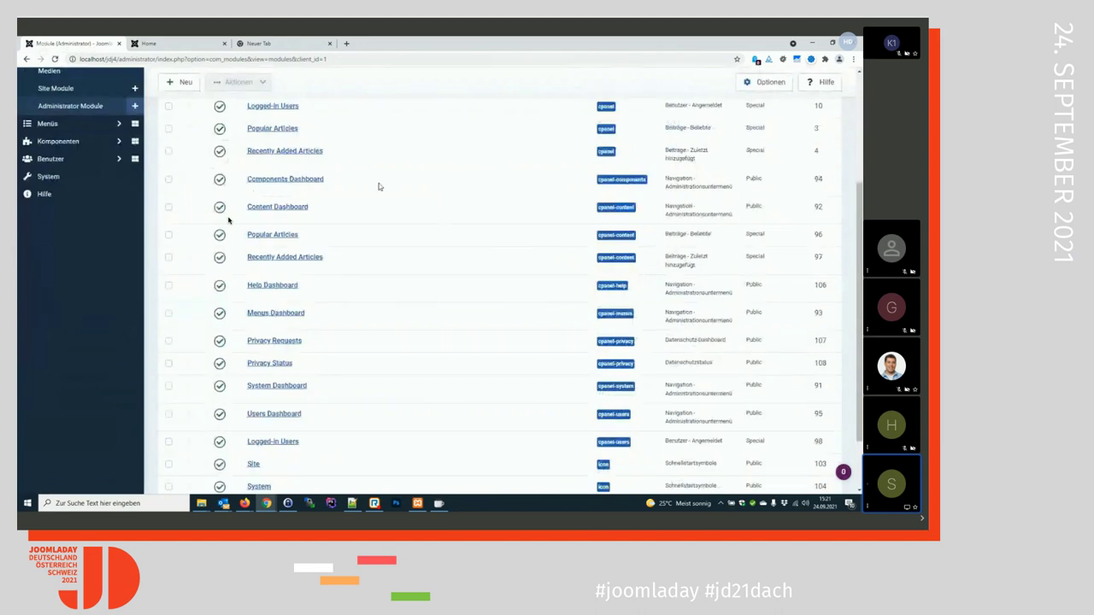
scroll(380, 187, "down", 1)
scroll(379, 186, "up", 3)
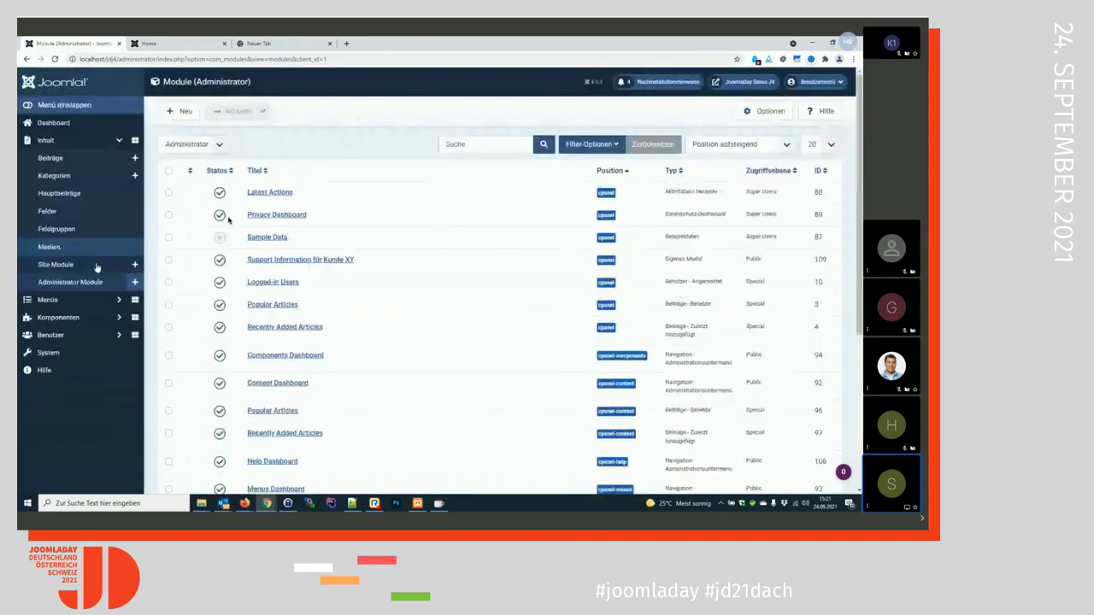
- Explore the Menüs entries and the Suchindex entries under Komponenten, and open the Datenschutz-Dashboard under Benutzer
left_click(48, 296)
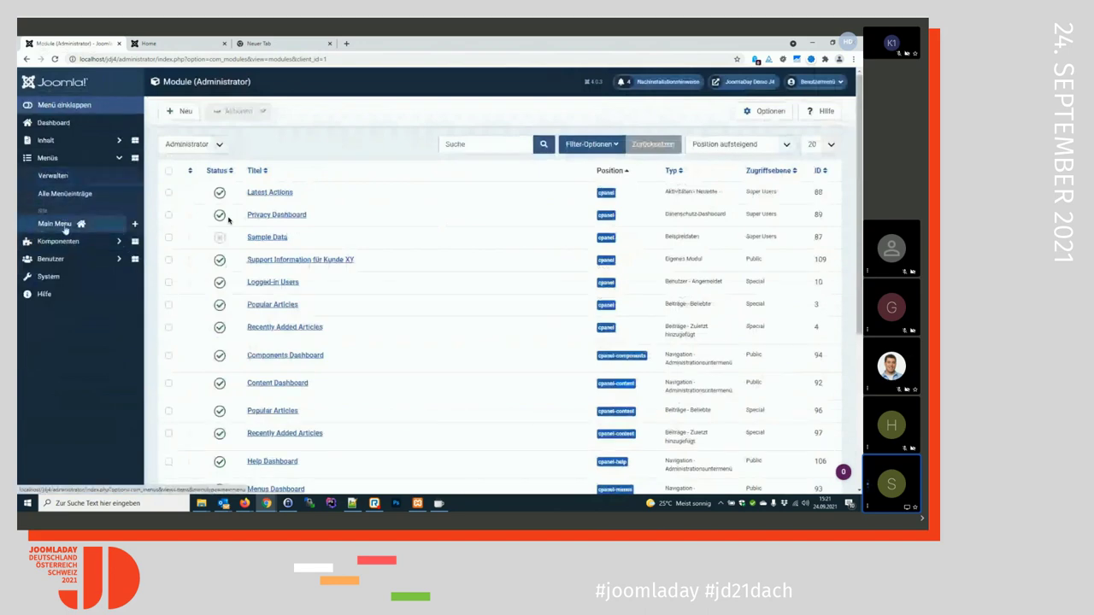
left_click(58, 241)
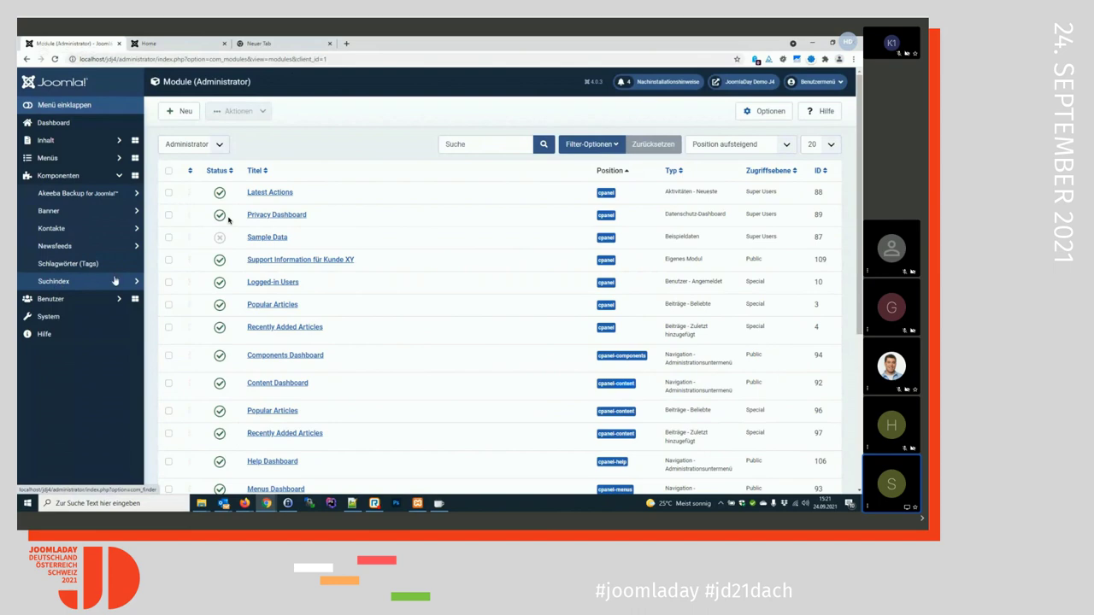
left_click(60, 285)
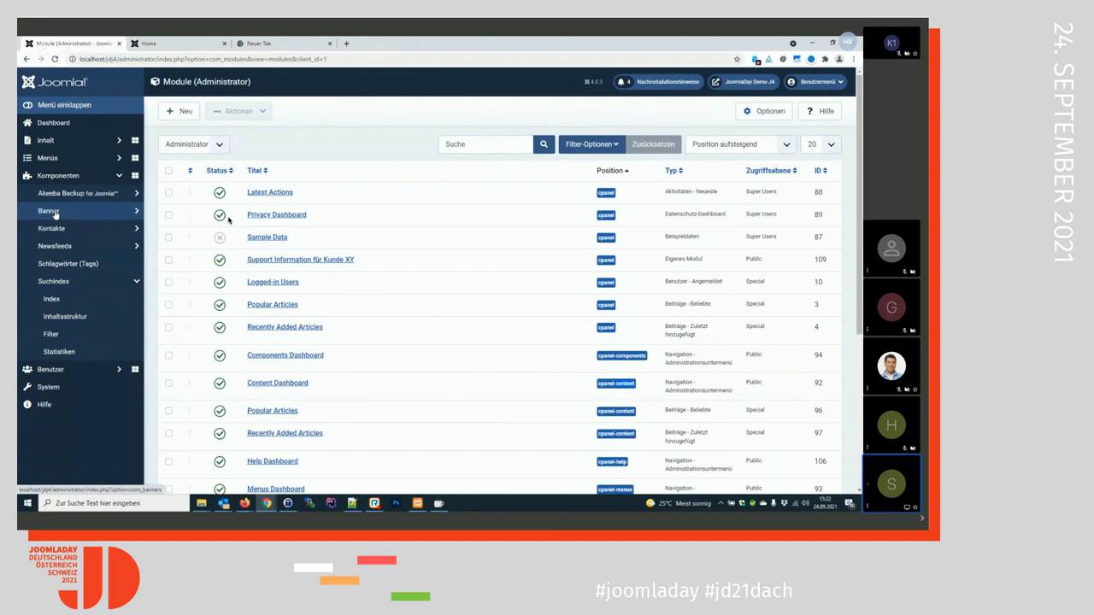
left_click(119, 372)
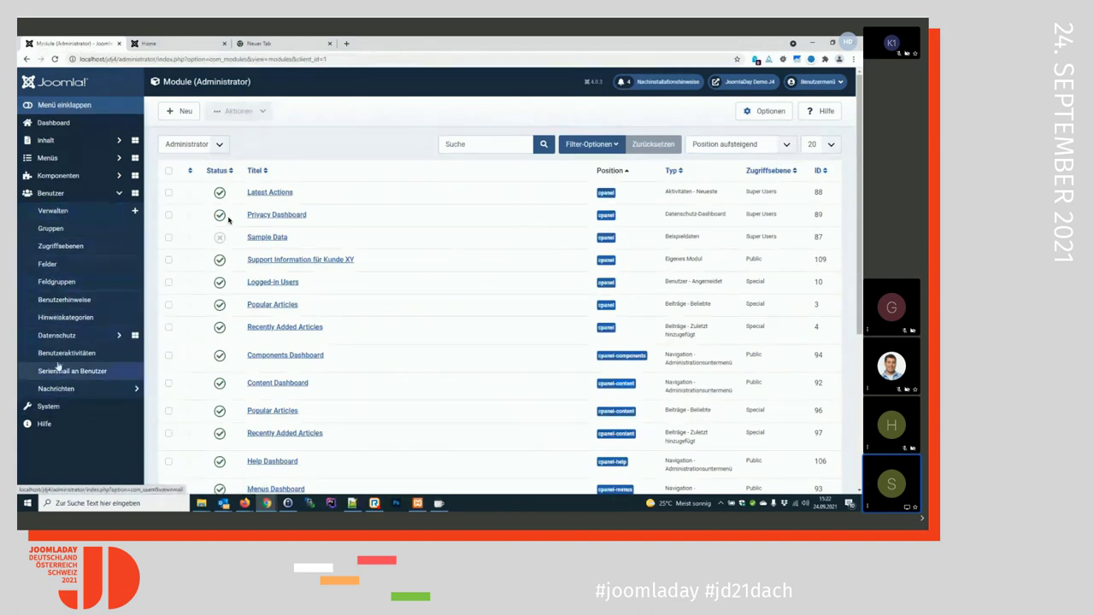
left_click(133, 263)
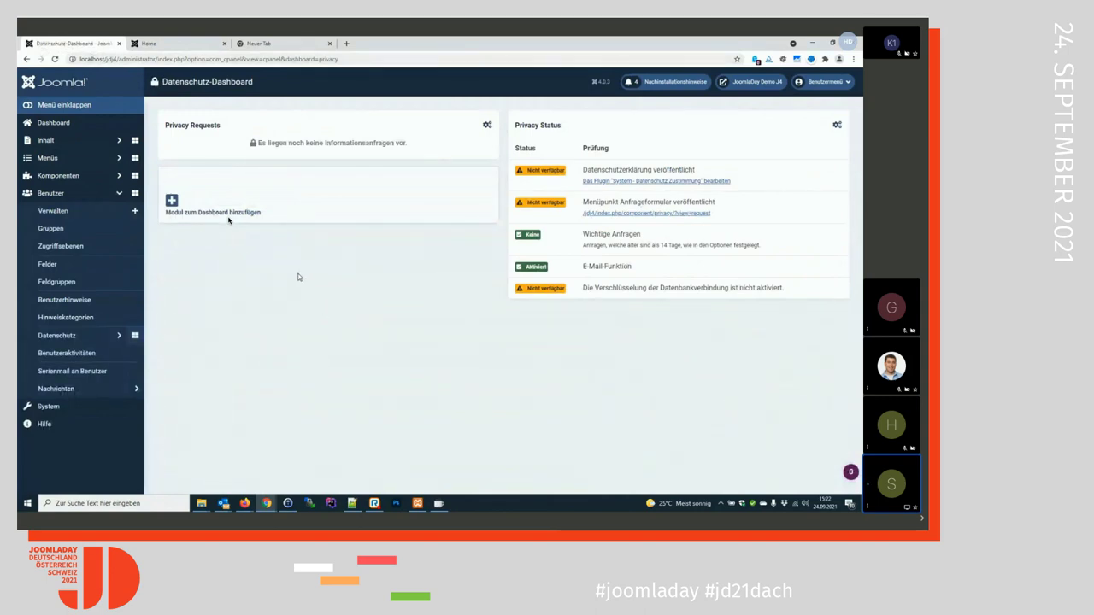
- Open the E-Mail Templates list from the System dashboard and show its Optionen
left_click(49, 406)
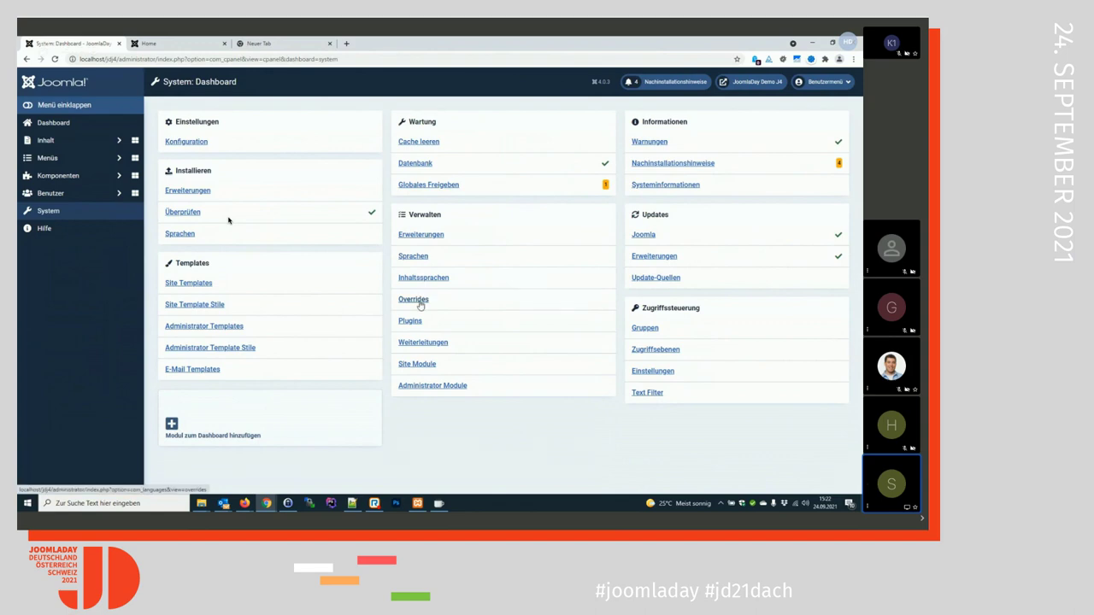
left_click(185, 374)
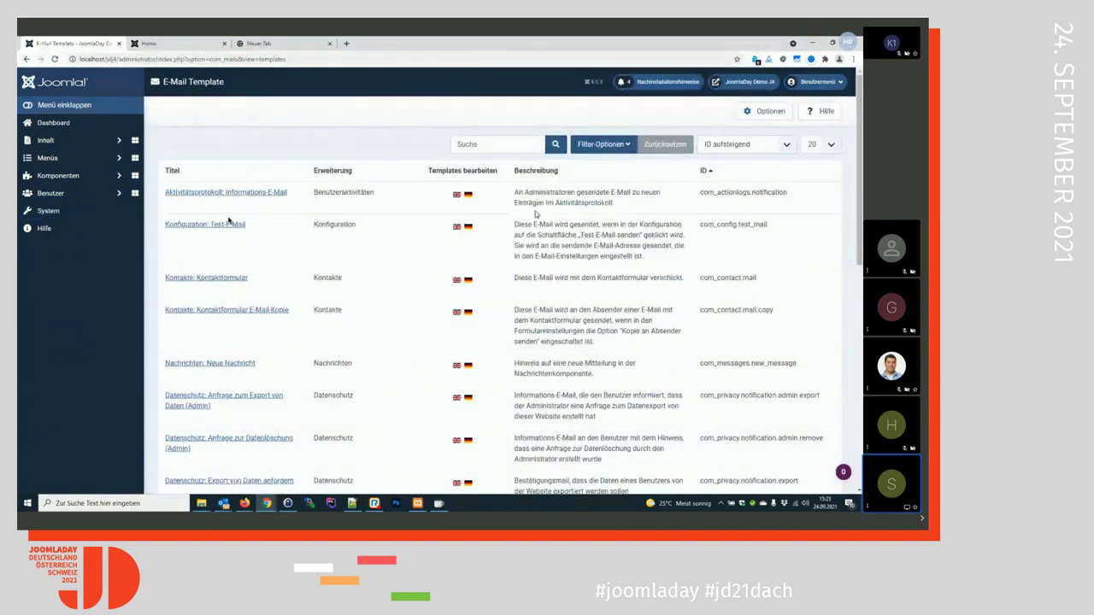
left_click(764, 112)
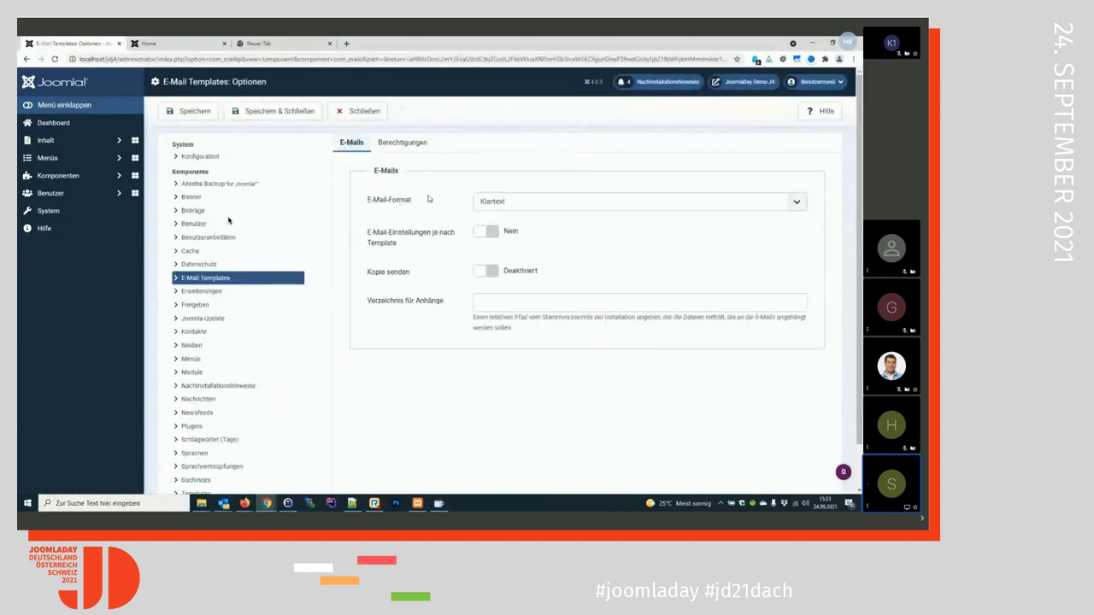
- Try HTML as the E-Mail-Format, set it back to Klartext, and close the options without saving after checking the Berechtigungen
left_click(509, 202)
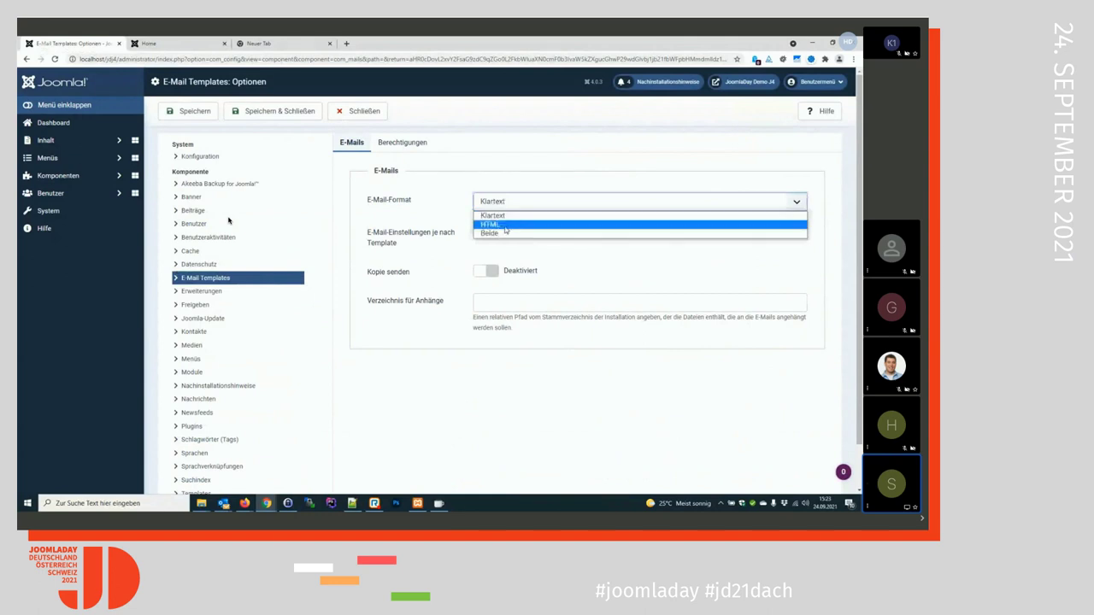
left_click(505, 227)
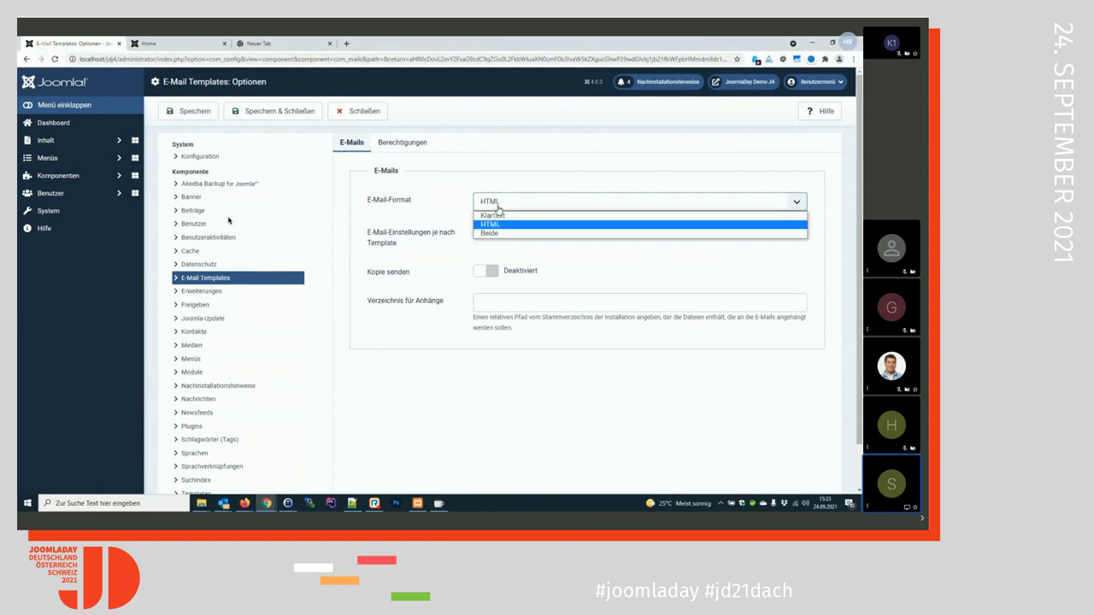
left_click(496, 206)
left_click(503, 216)
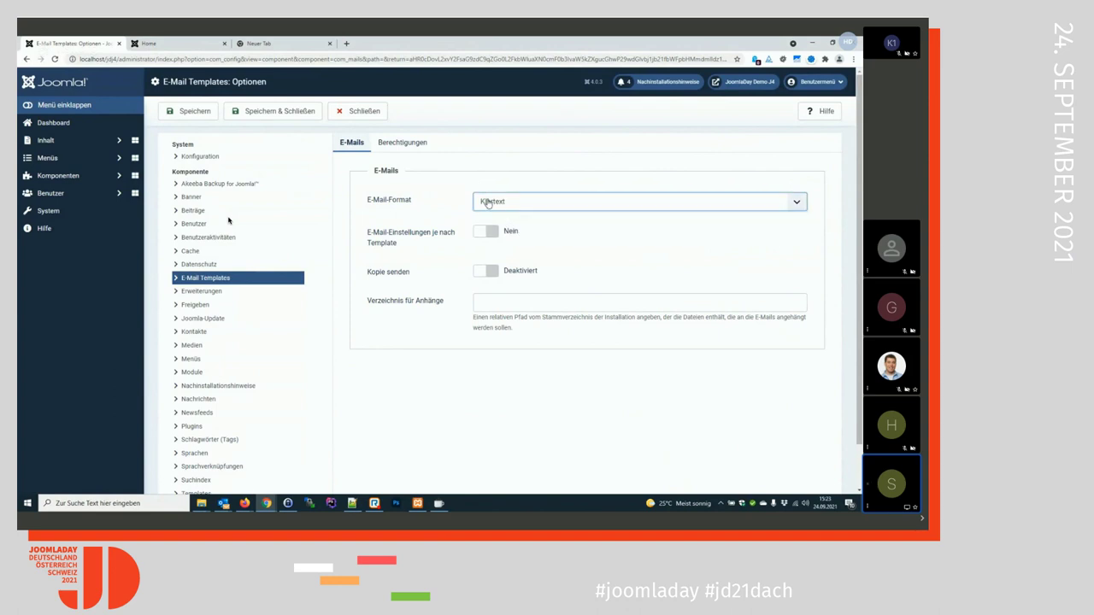
left_click(392, 145)
left_click(344, 146)
left_click(351, 113)
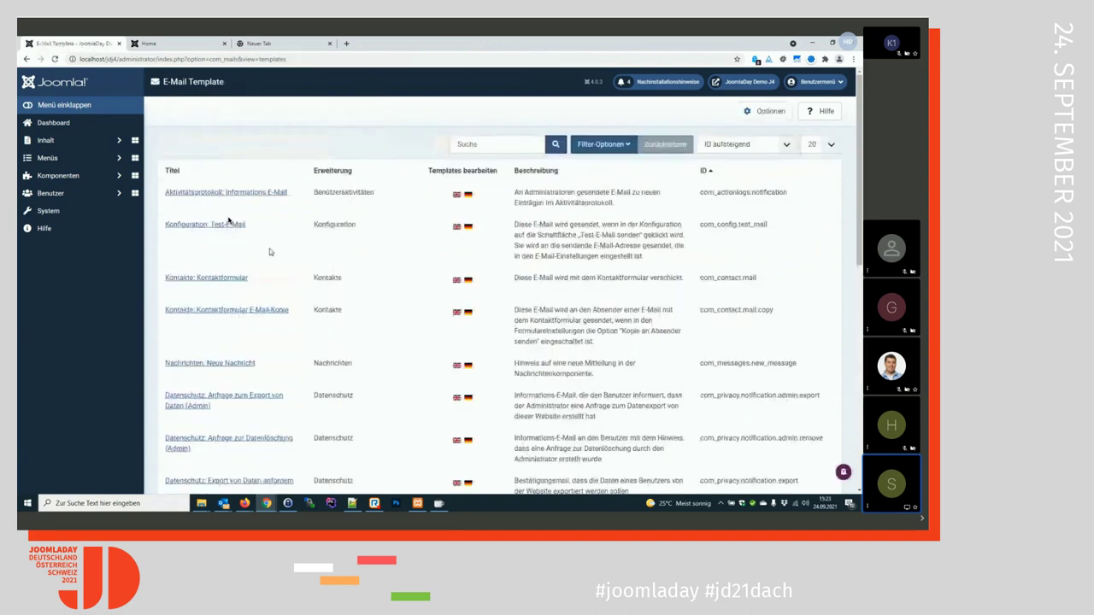
- Look through the e-mail templates and open the German version of "Benutzer: Neues Konto mit Selbstaktivierung"
scroll(197, 369, "down", 1)
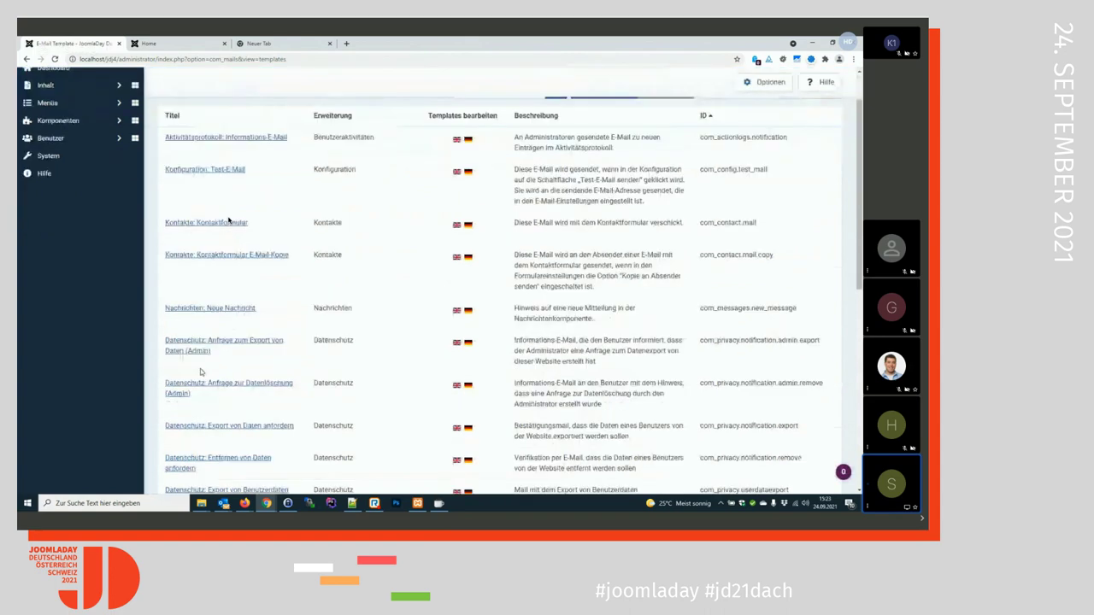
scroll(552, 302, "down", 1)
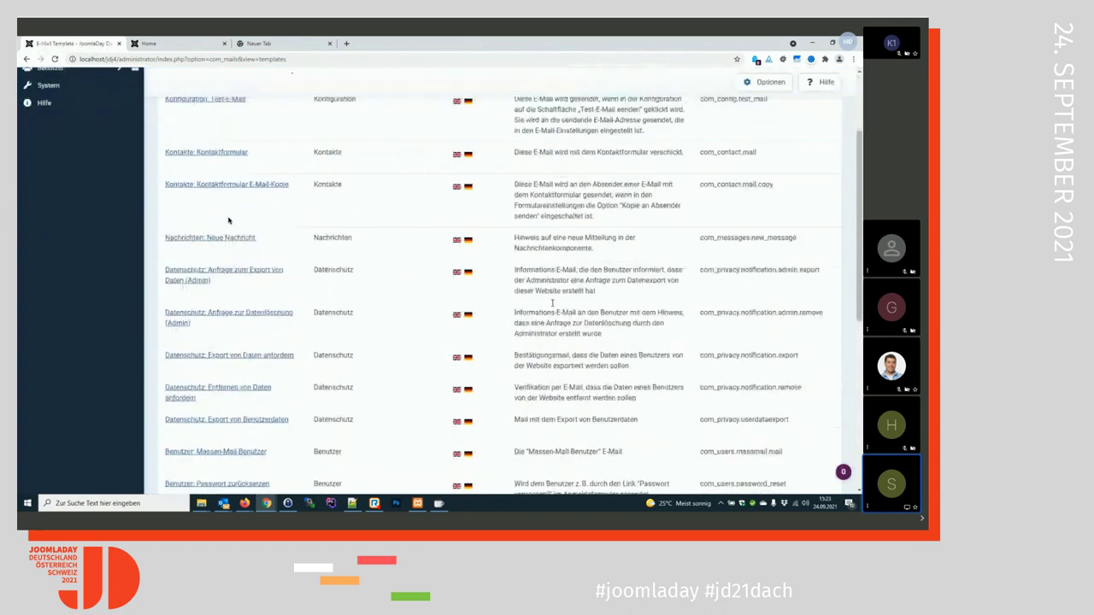
scroll(230, 460, "down", 5)
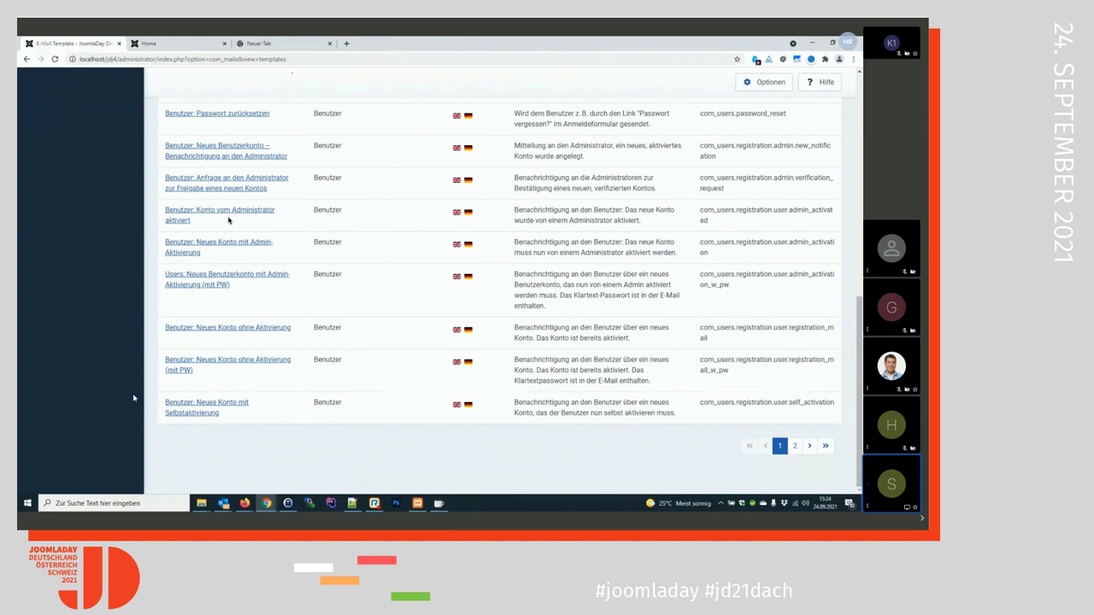
left_click(205, 406)
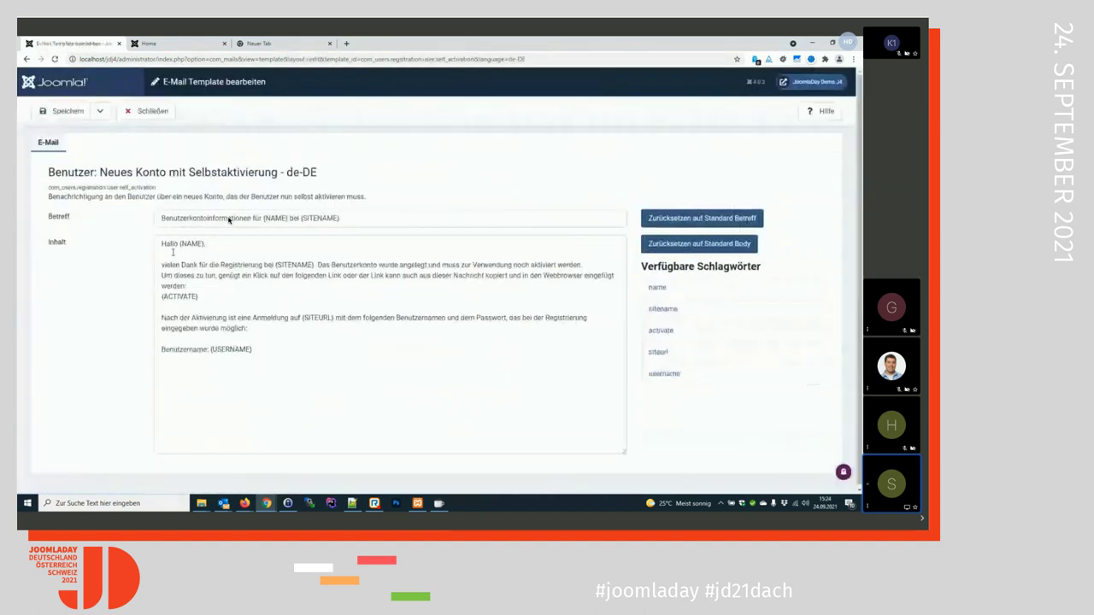
left_click(273, 347)
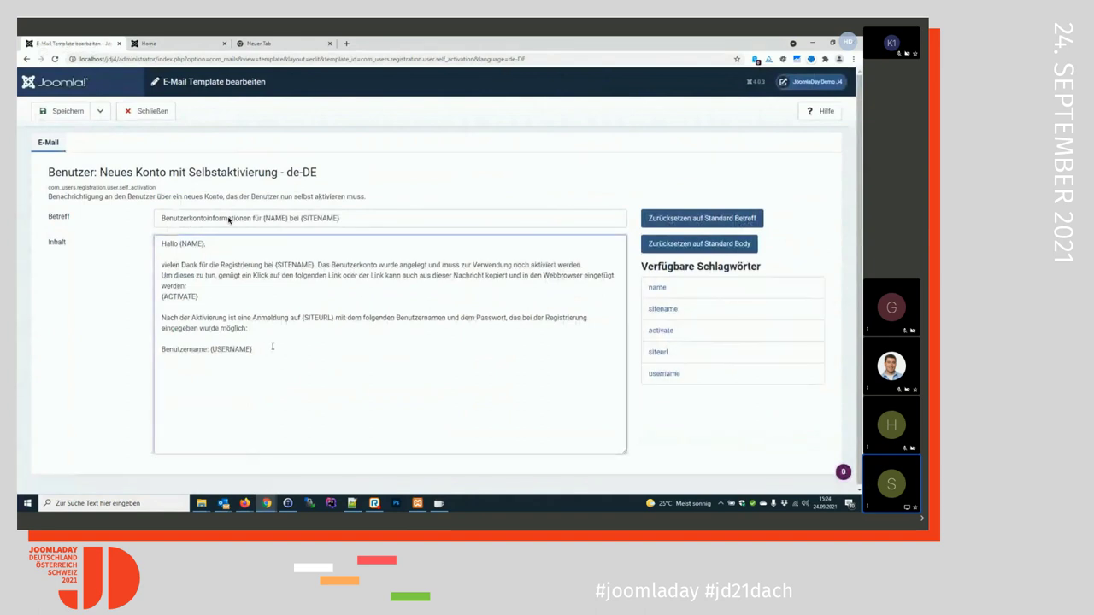
type("-------------------- ")
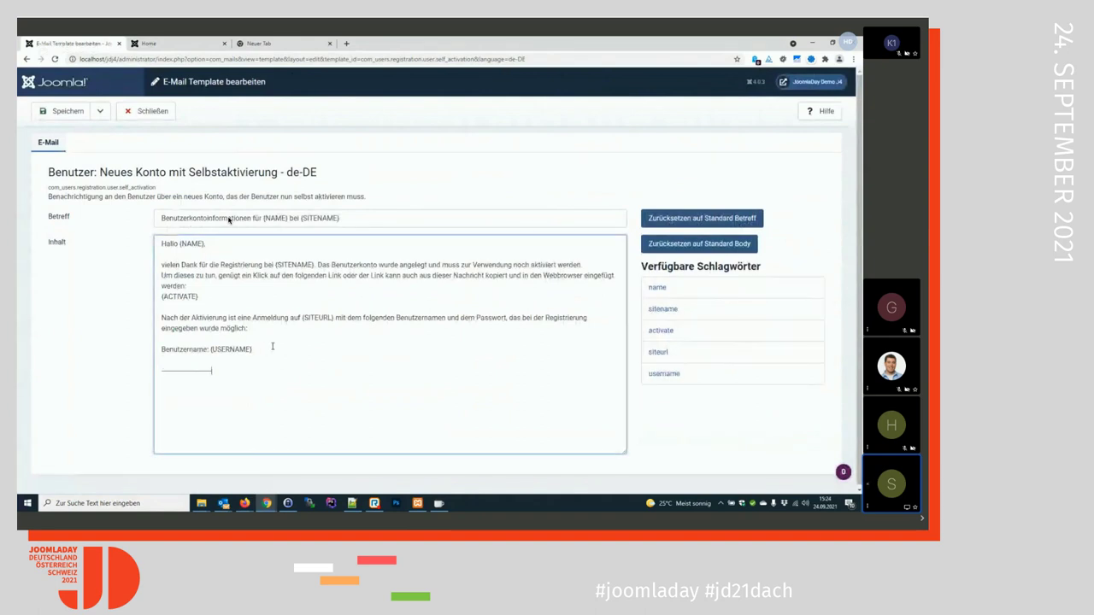
type("automatisiertes E-Mail von https://w")
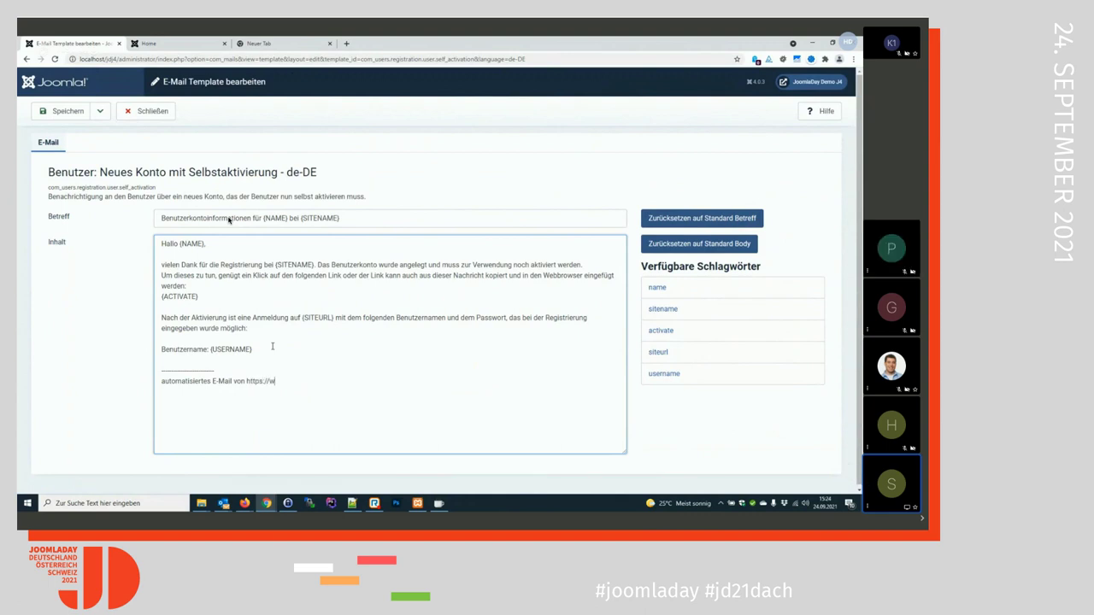
type("ww.meinedomain.de")
- Highlight the {SITEURL} placeholder, and move the "Benutzername: {USERNAME}" line below the footer in the template's Inhalt
left_click_drag(303, 317, 334, 317)
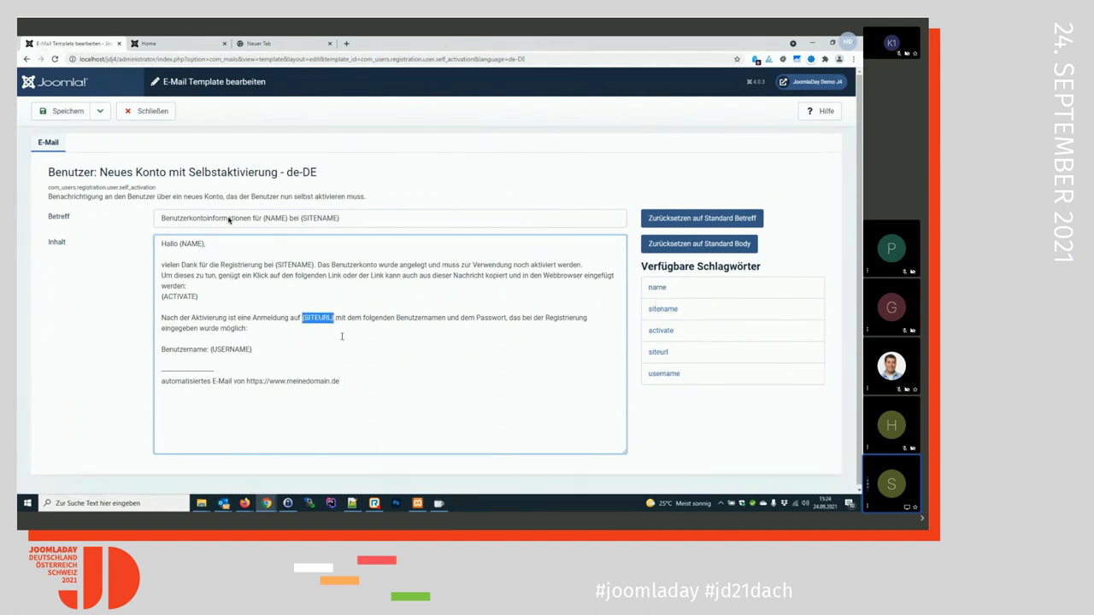
left_click(343, 339)
left_click_drag(265, 350, 157, 347)
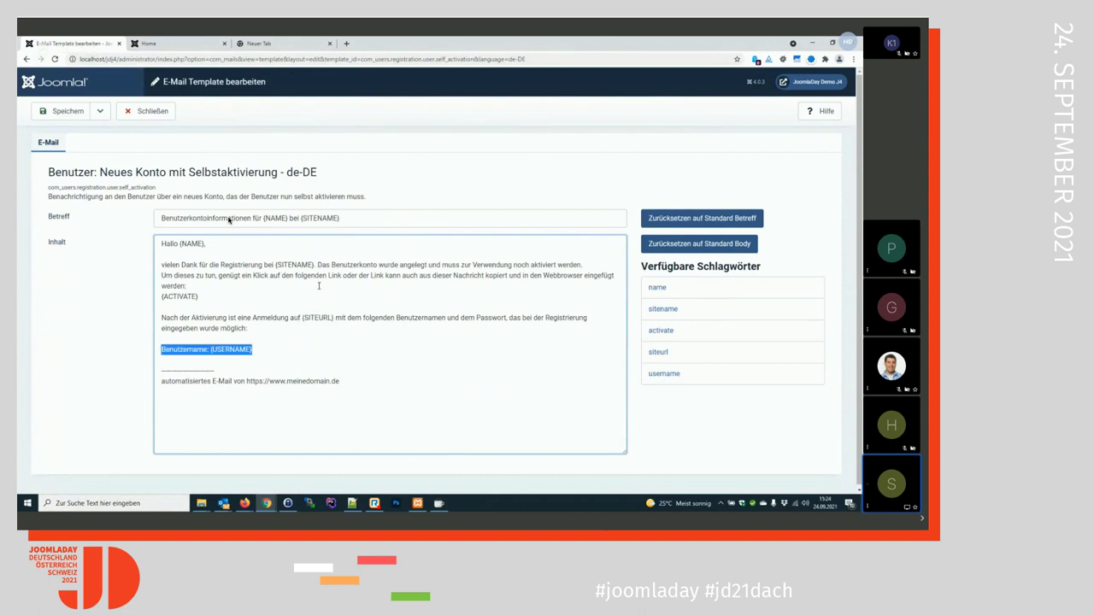
key("Delete")
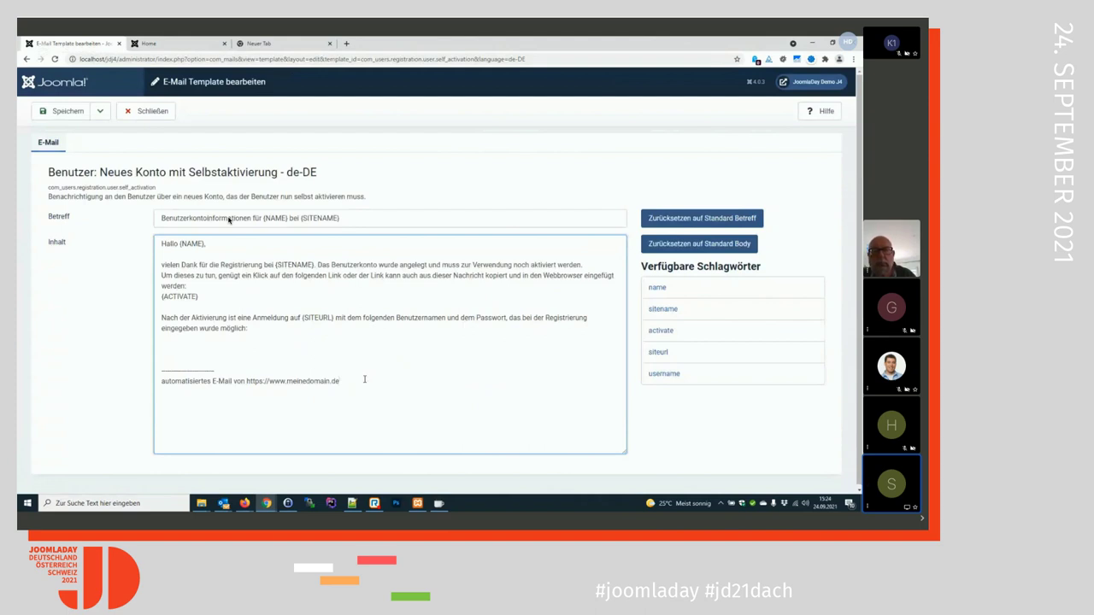
key("ctrl+z")
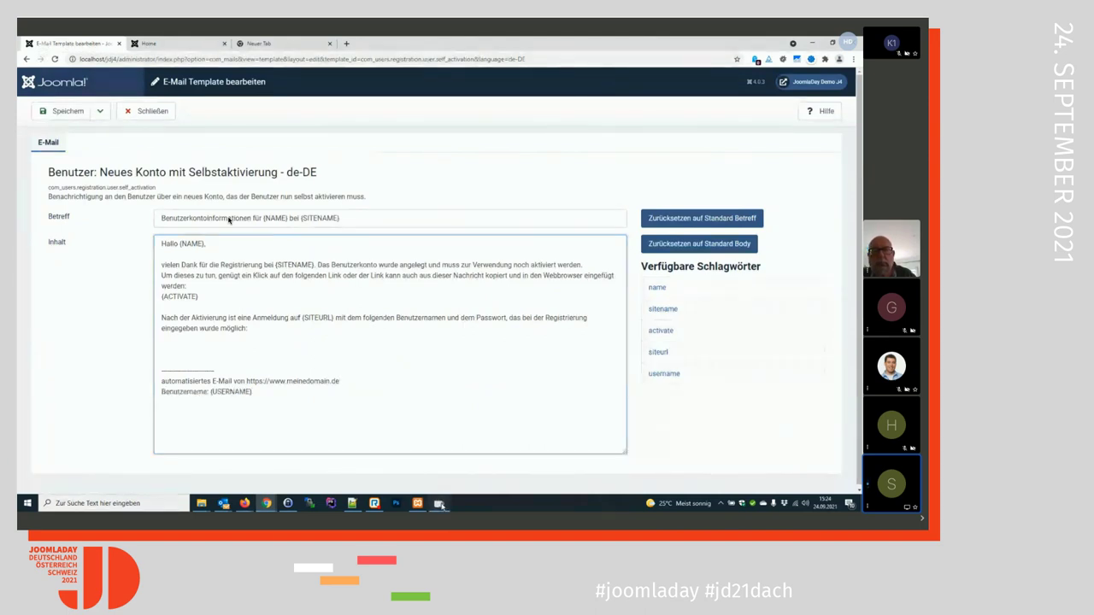
- Dismiss the participant notice in the WorkAdventure window, and return to the Joomla e-mail template and close it without saving
left_click(439, 503)
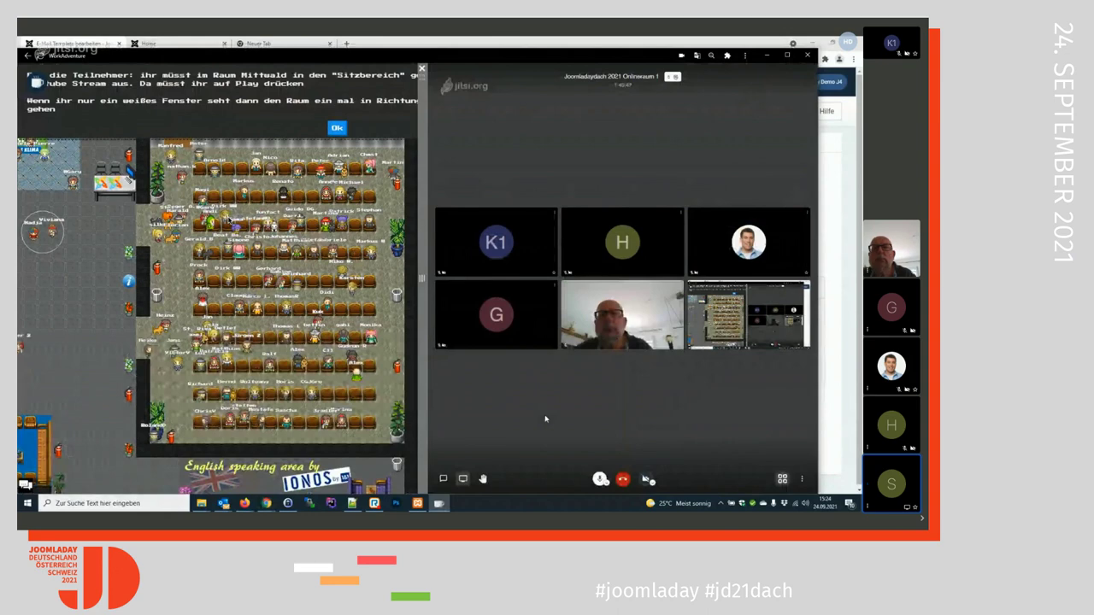
left_click(337, 128)
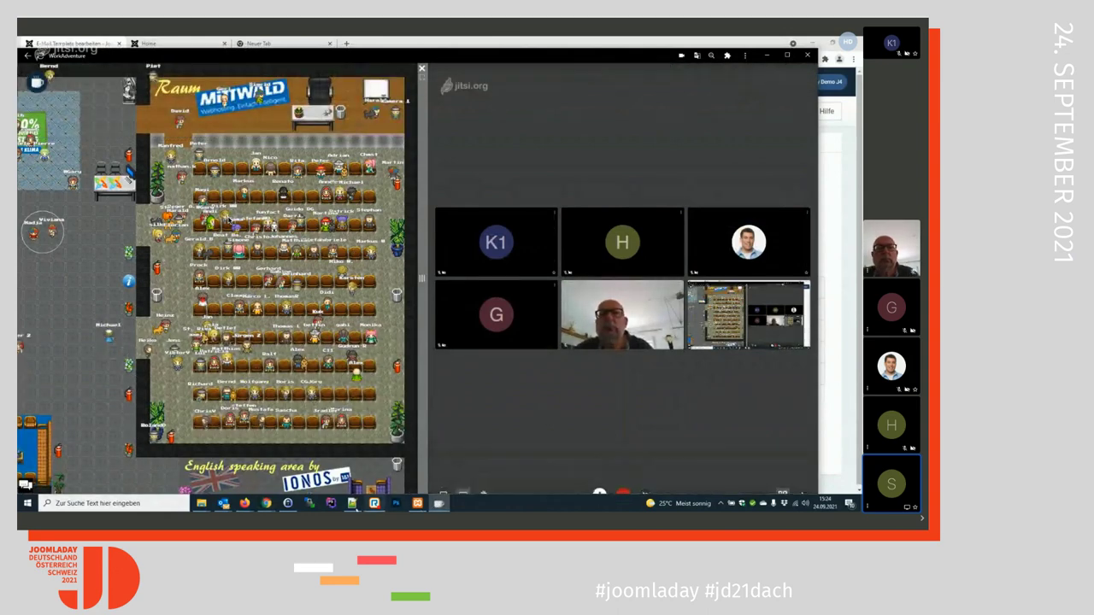
mouse_move(266, 504)
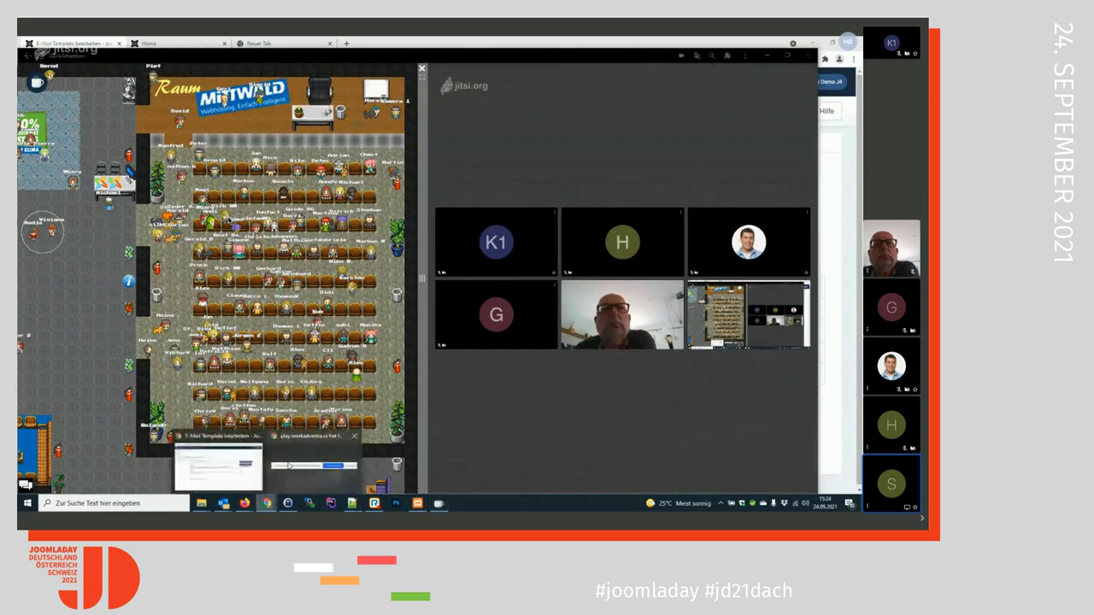
left_click(220, 462)
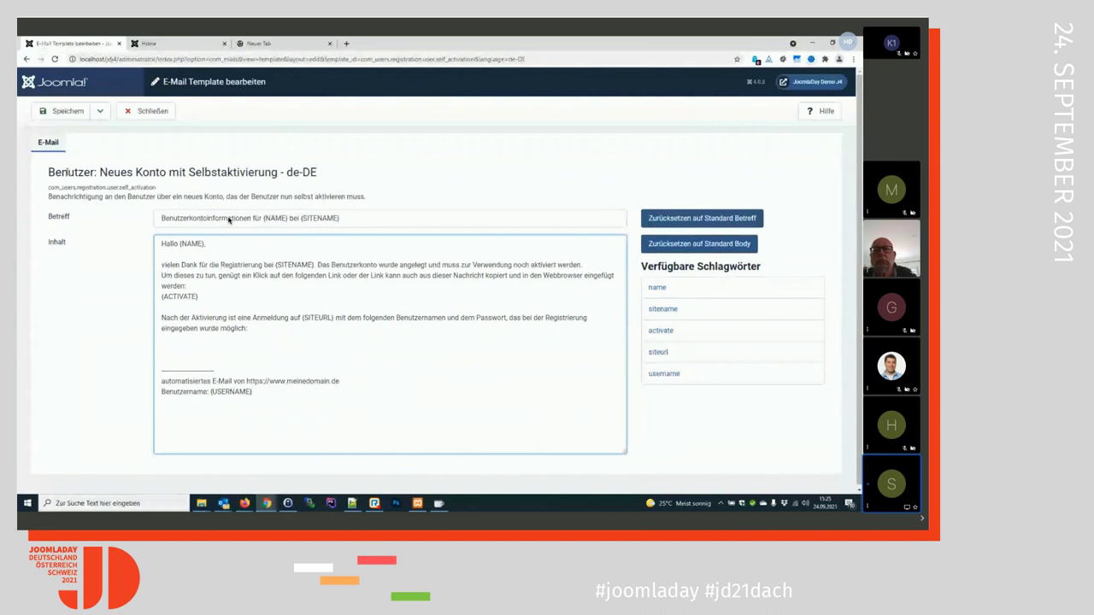
left_click(154, 119)
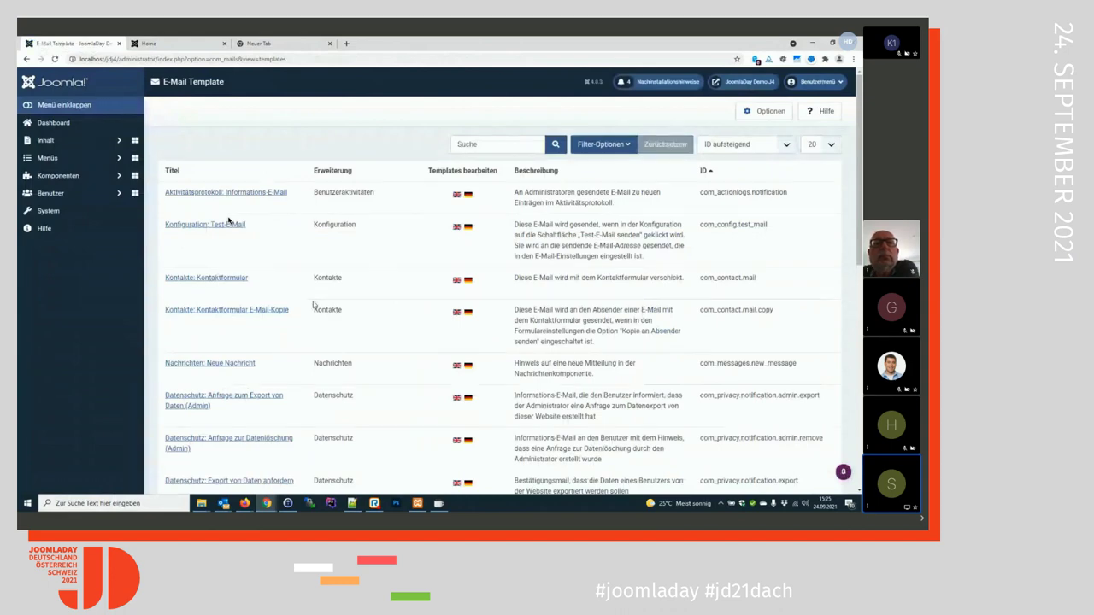
- From the System dashboard, open the site templates and bring up the Cassiopeia template's details and files
left_click(71, 211)
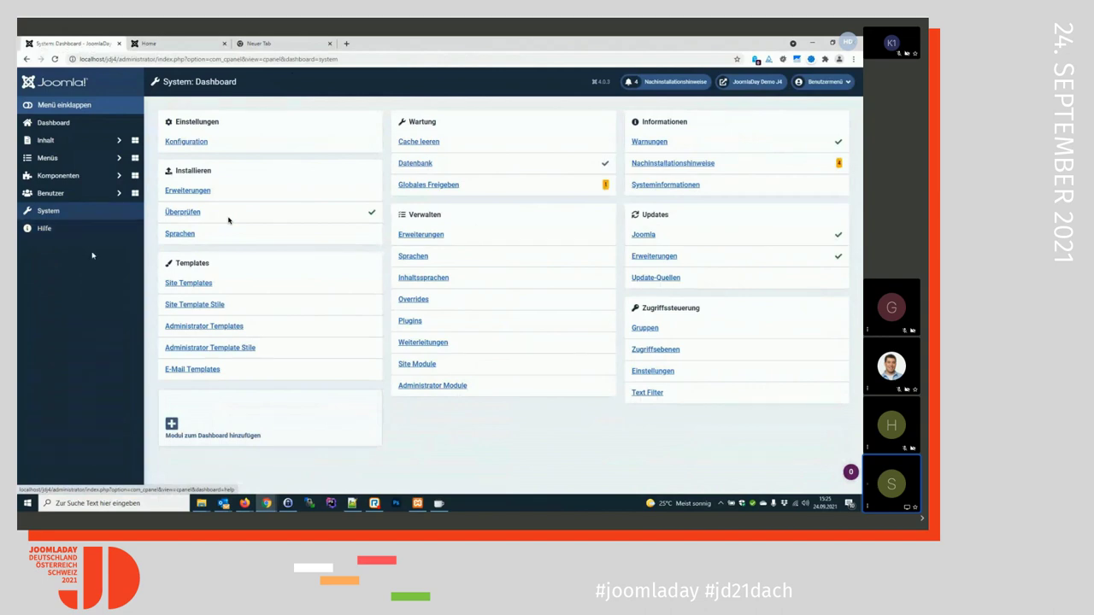
left_click(200, 283)
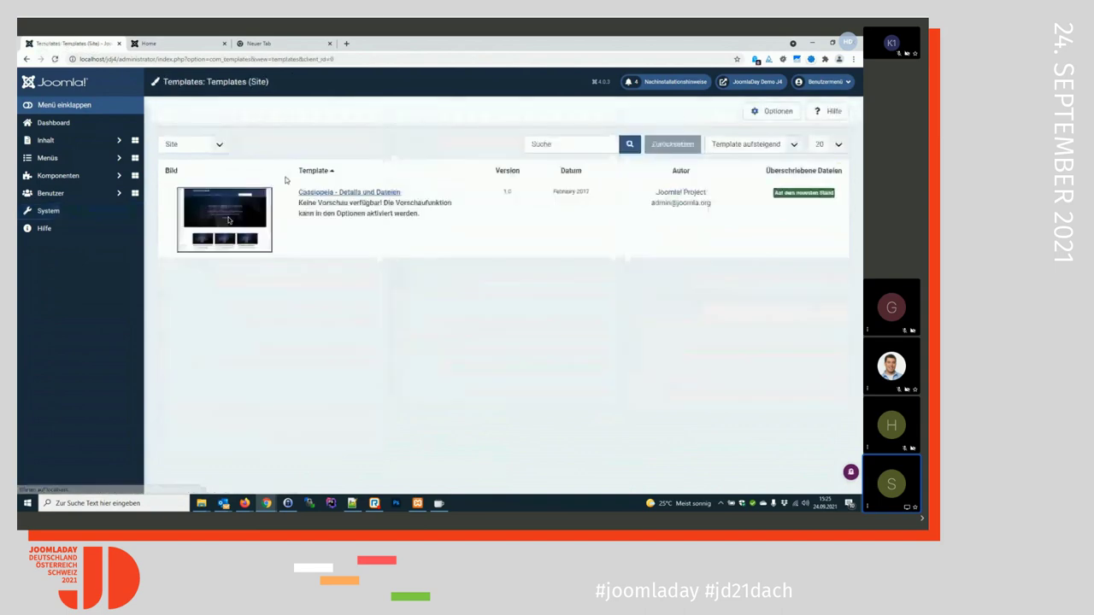
left_click(351, 192)
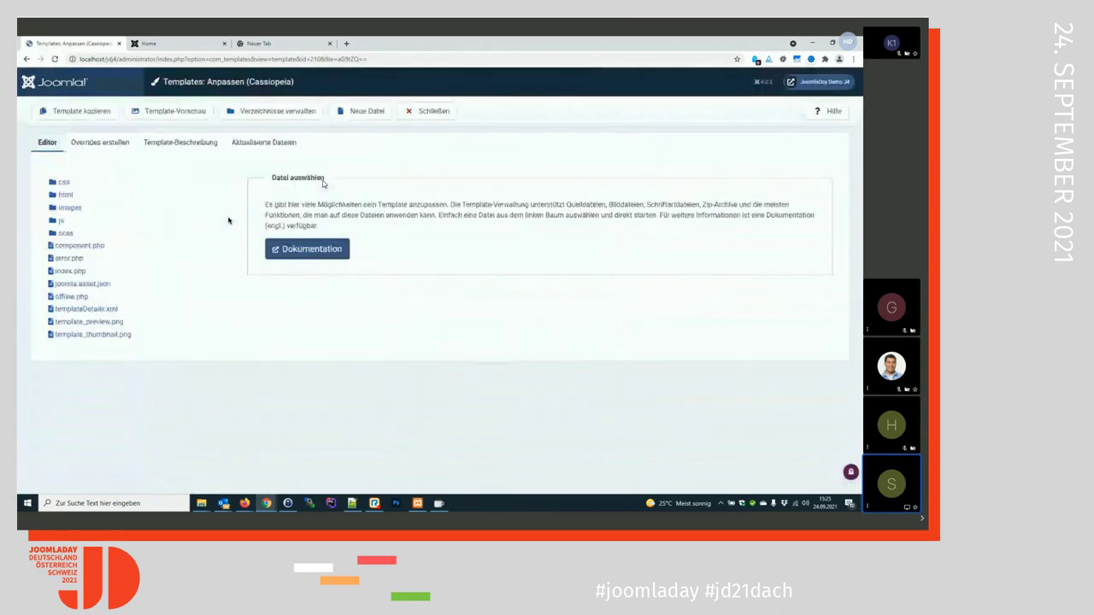
left_click(418, 120)
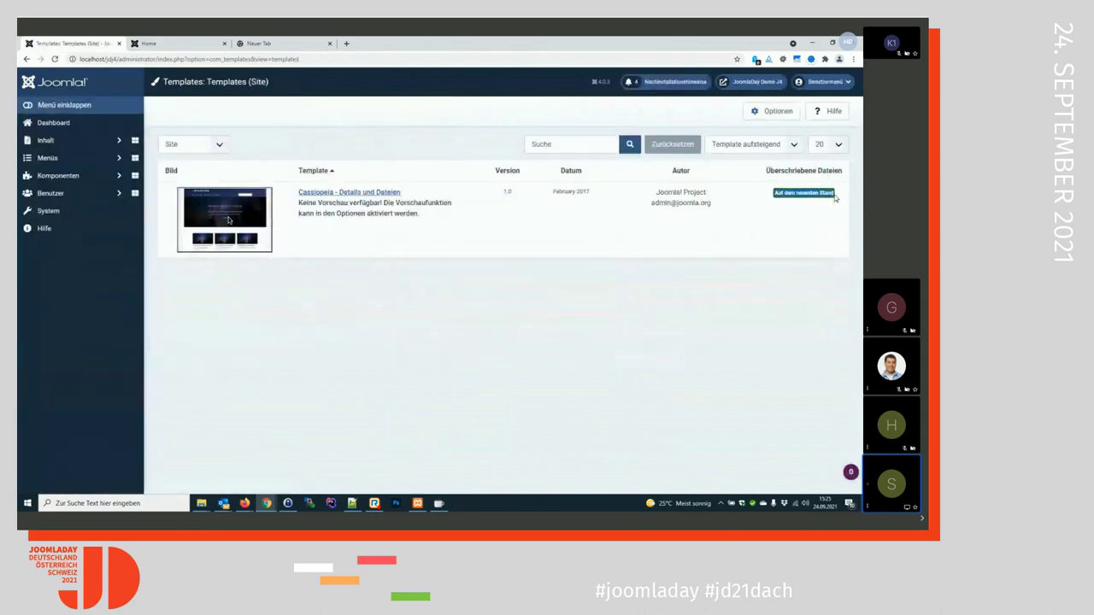
left_click(316, 193)
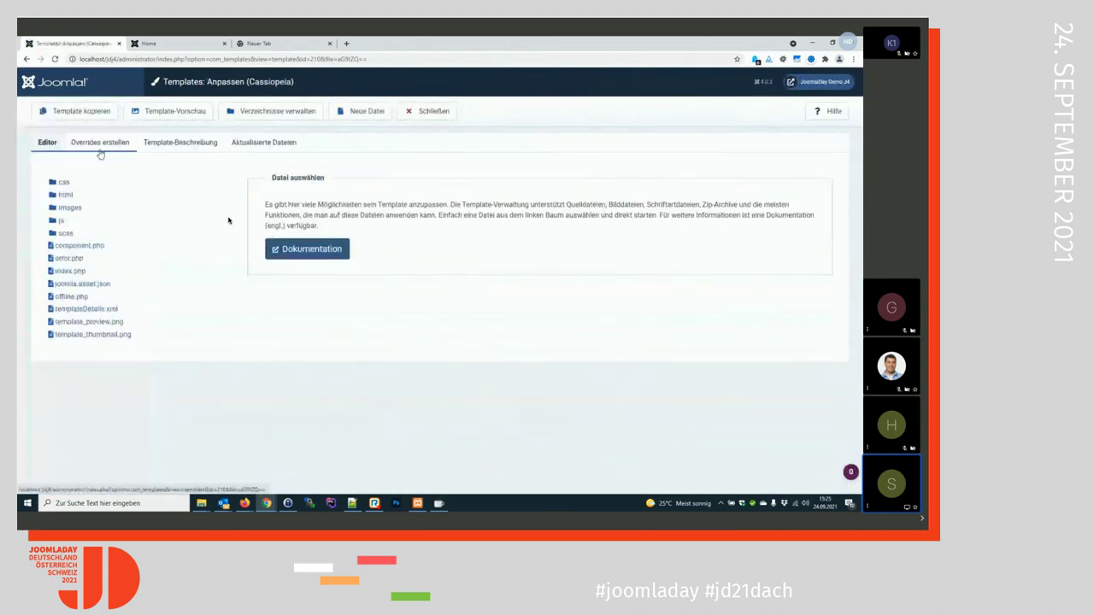
- Create an override of the mod_login module in the Cassiopeia template, and highlight the override path in the notice
left_click(100, 146)
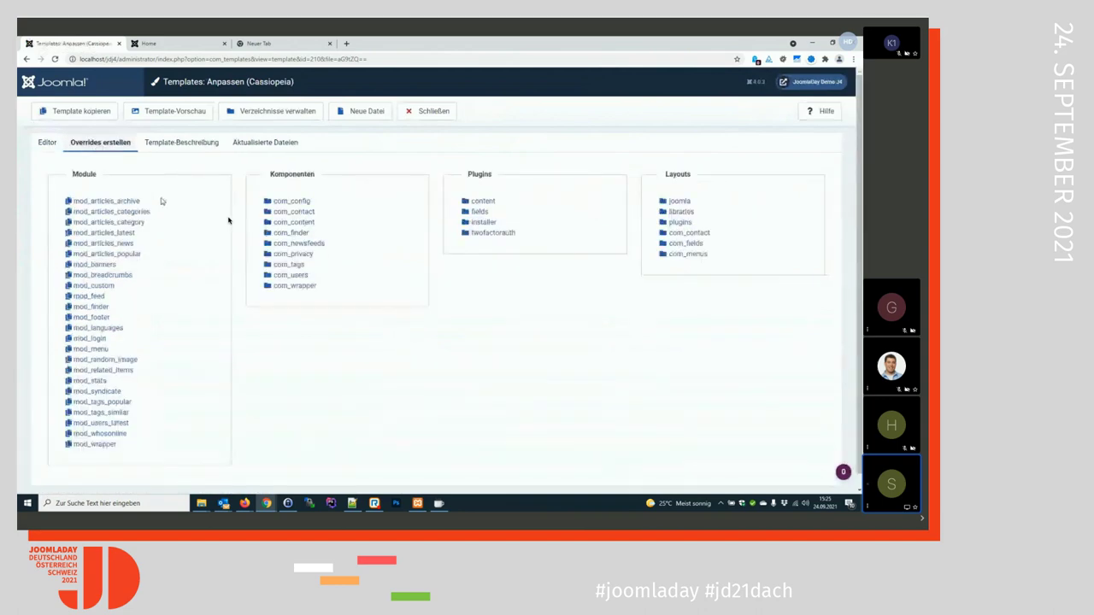
left_click(89, 340)
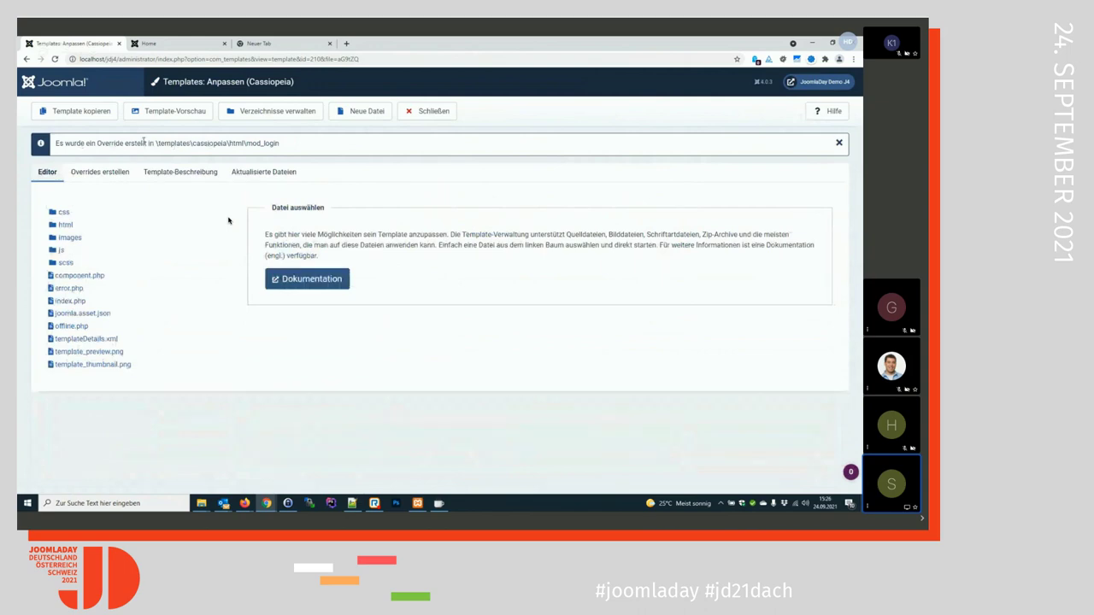
left_click_drag(181, 145, 282, 144)
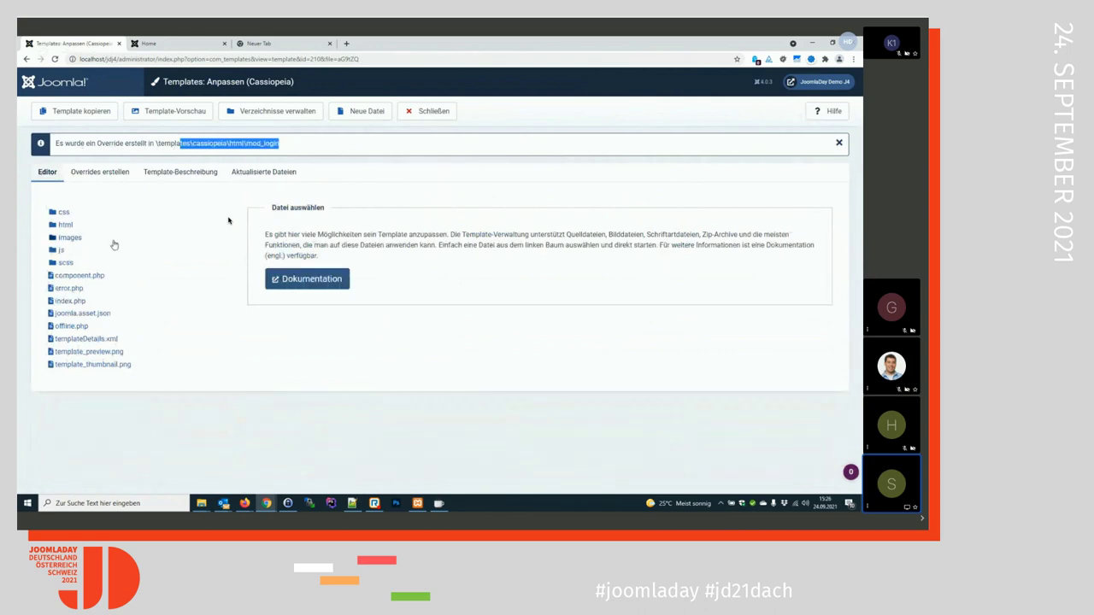
- Open default.php from the template's html/mod_login folder for editing, and view the login form on the site's Home page
left_click(70, 225)
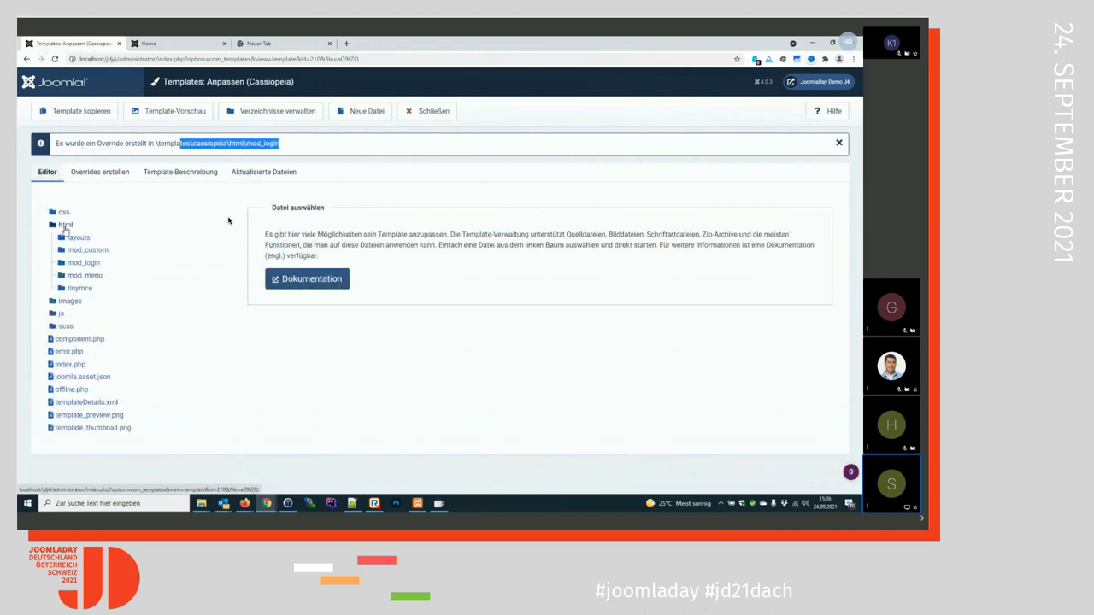
left_click(79, 263)
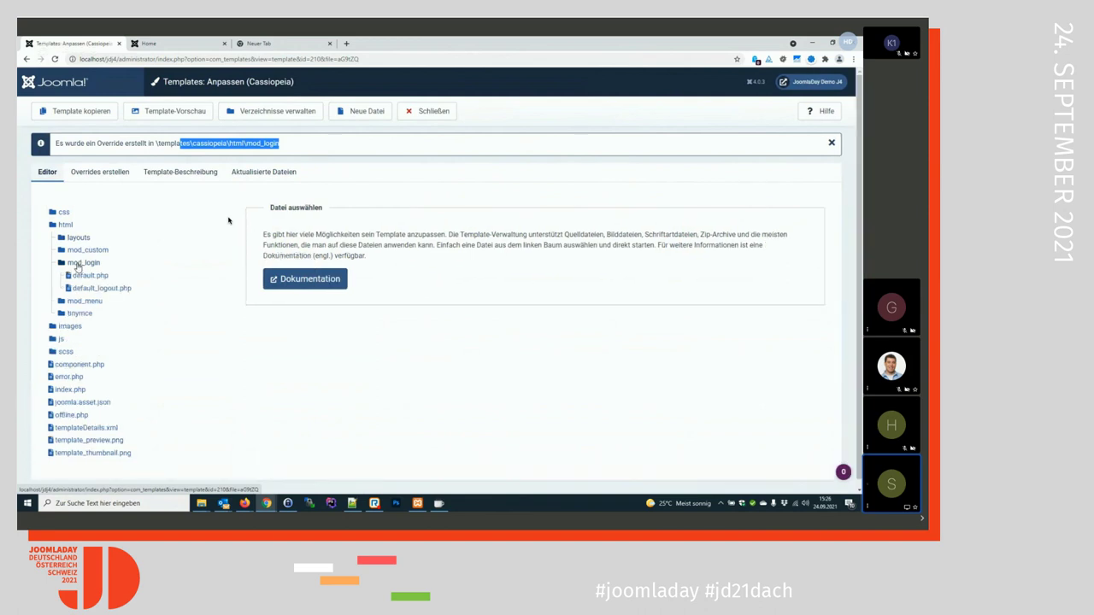
left_click(91, 276)
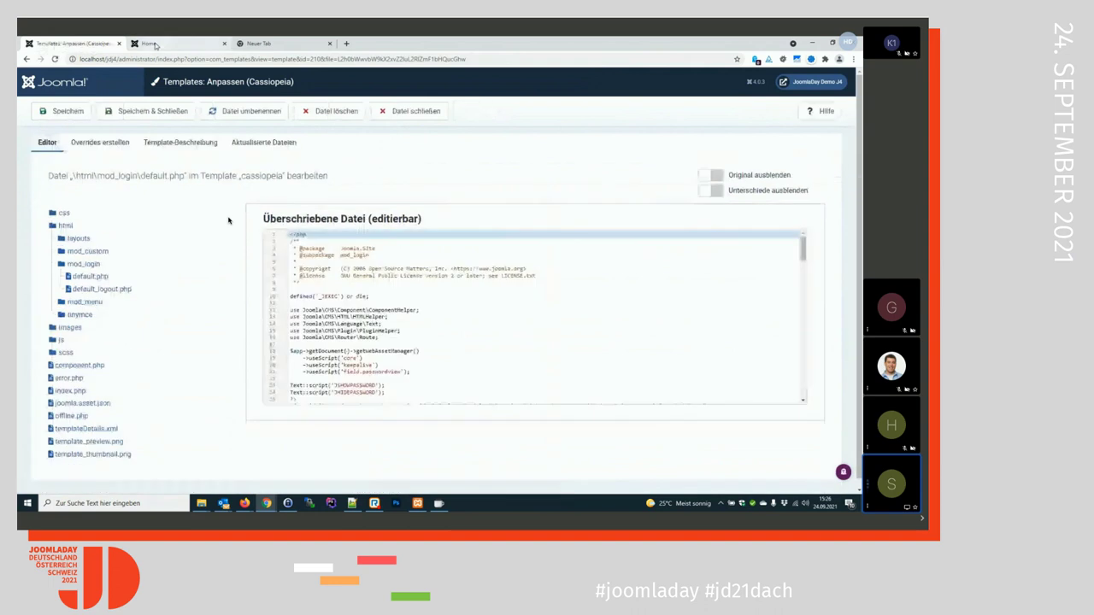
key("ctrl+Tab")
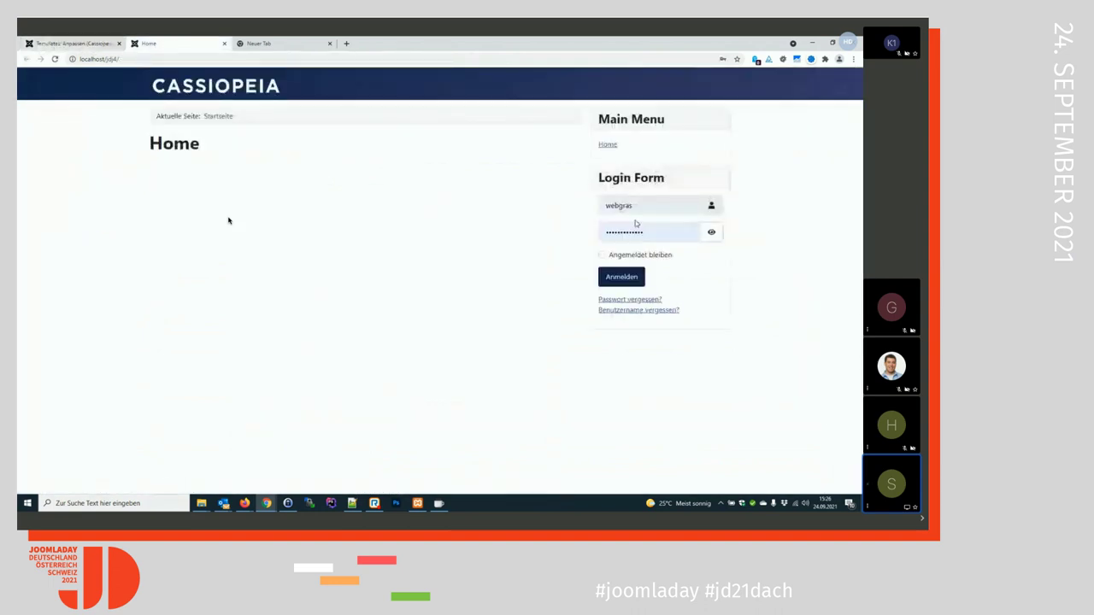
- Insert an h3 heading reading "Hallo JoomlaDay!" above the form tag in the mod_login default.php override, and save the file
left_click(61, 43)
scroll(534, 317, "down", 3)
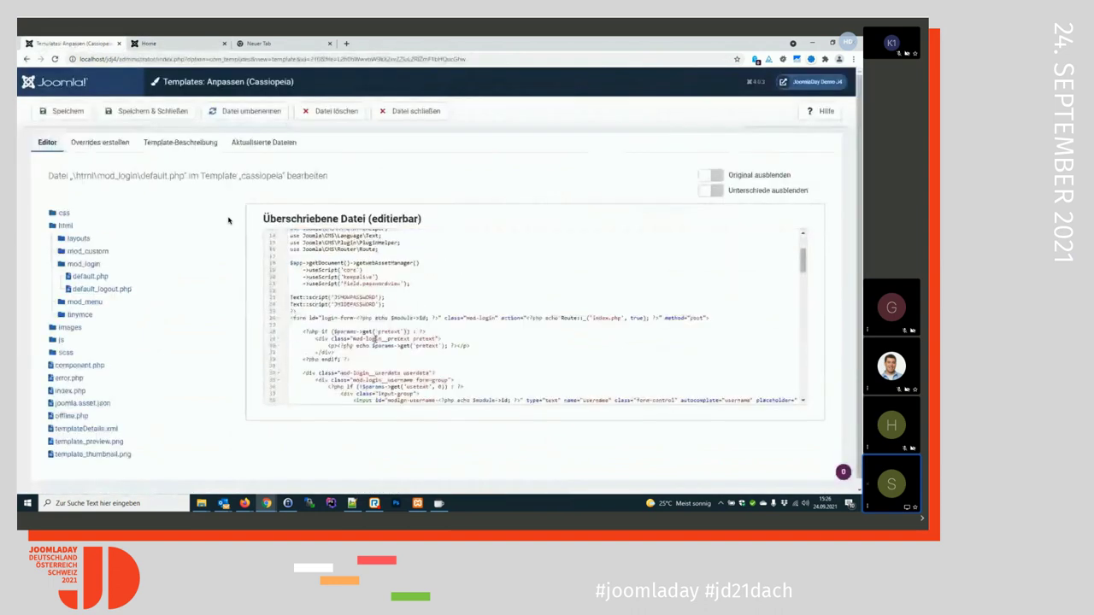
left_click(304, 311)
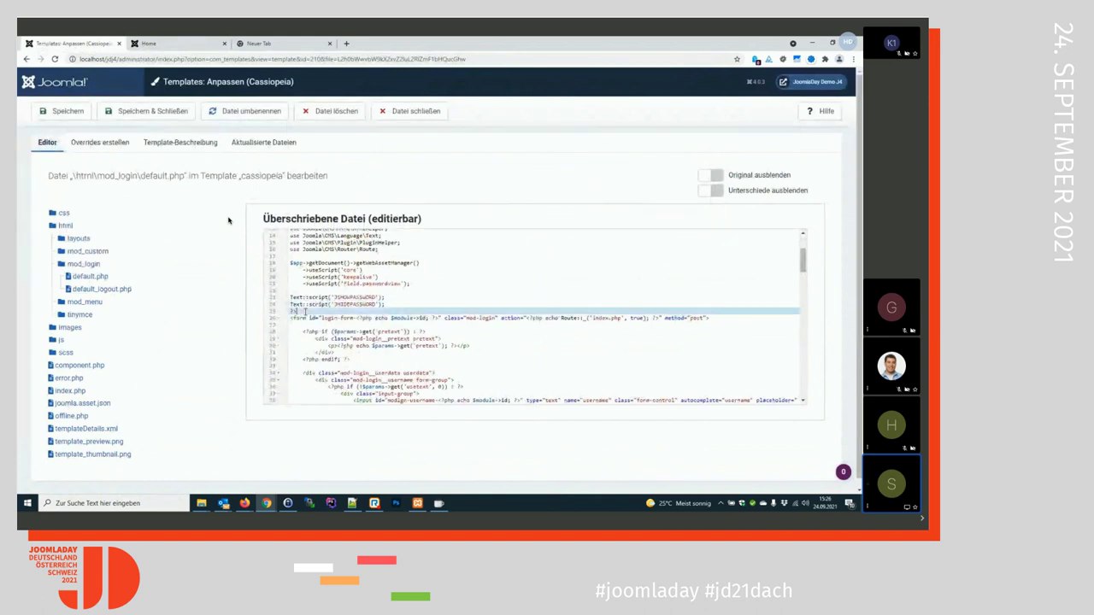
key("Return")
type("<h3")
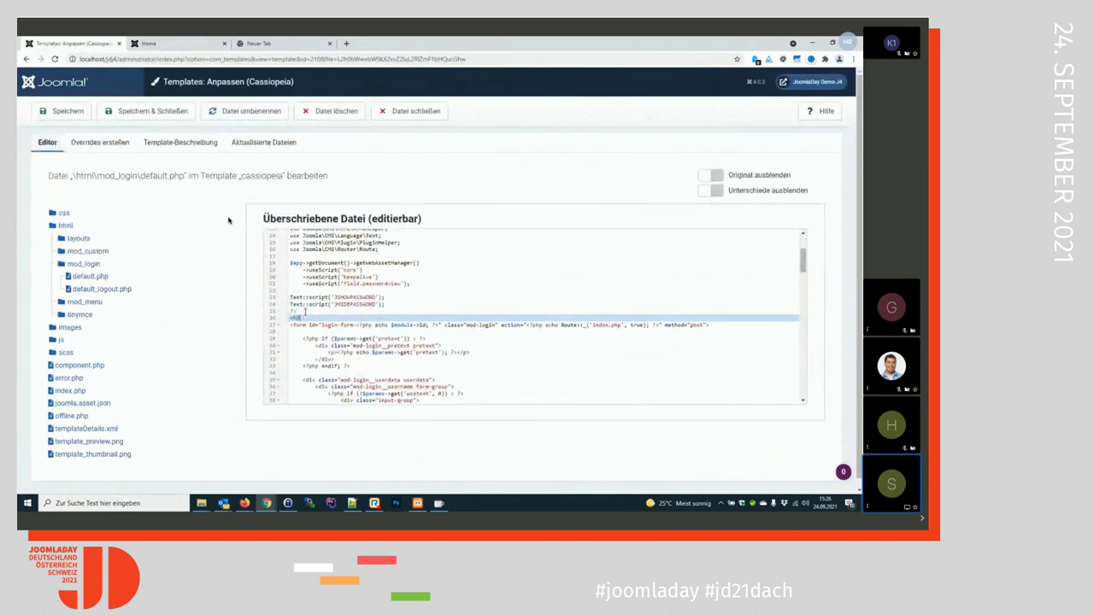
type(">")
key("Return")
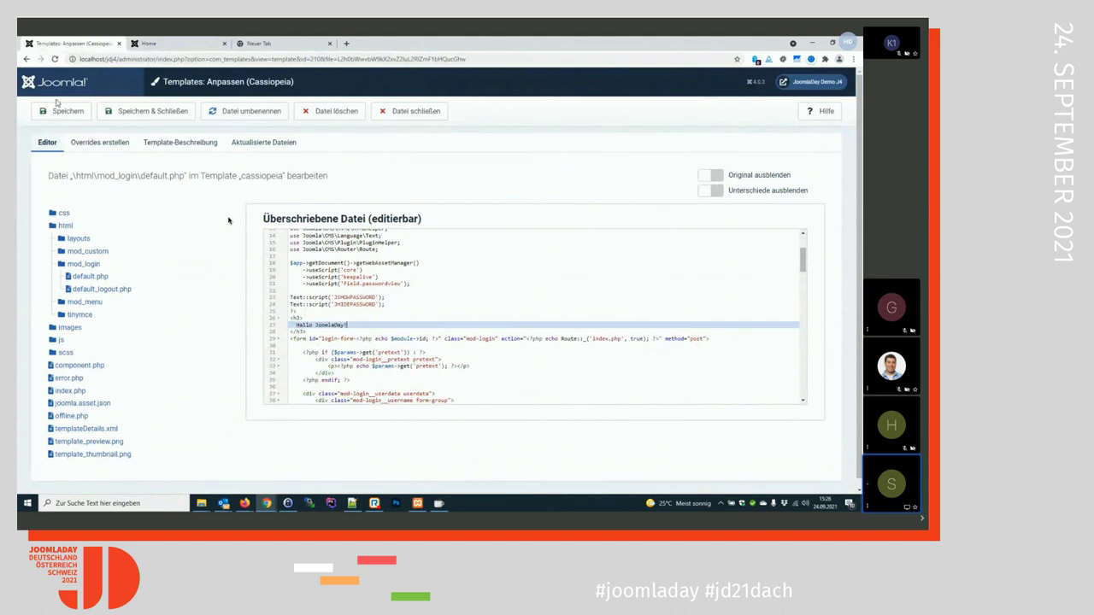
key("ctrl+s")
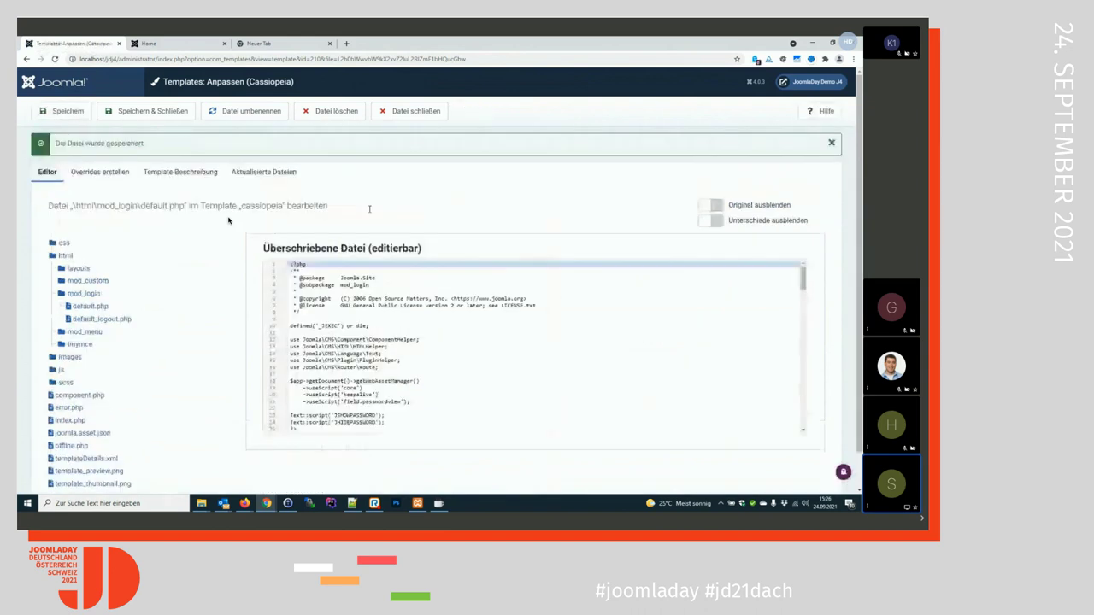
- Reload the site's Home page and highlight the "Hallo JoomlaDay!" heading in the login form
left_click(169, 41)
key("F5")
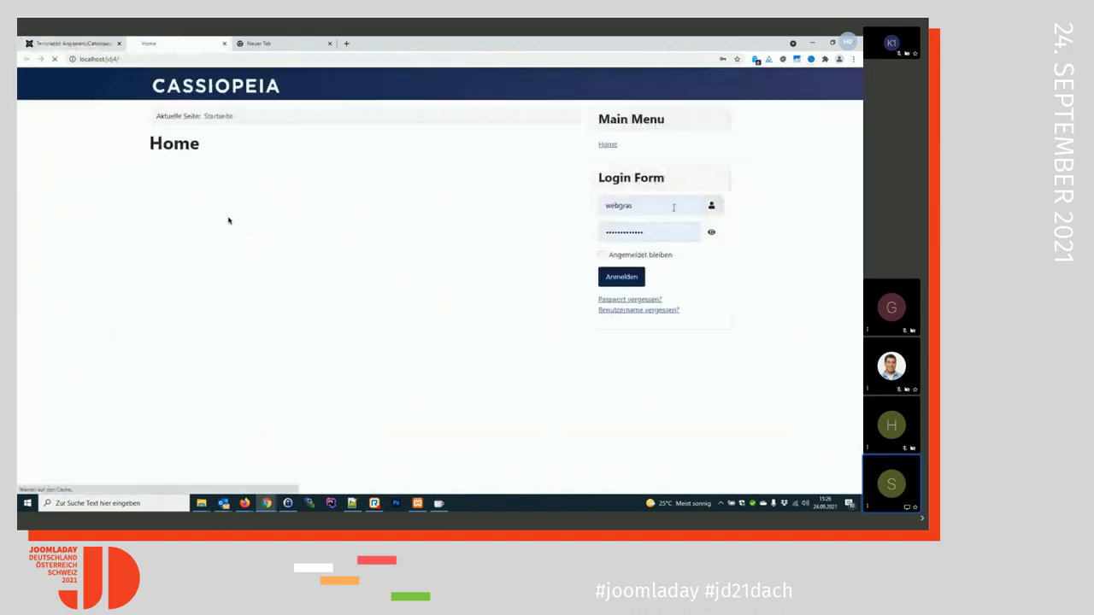
left_click_drag(598, 204, 701, 204)
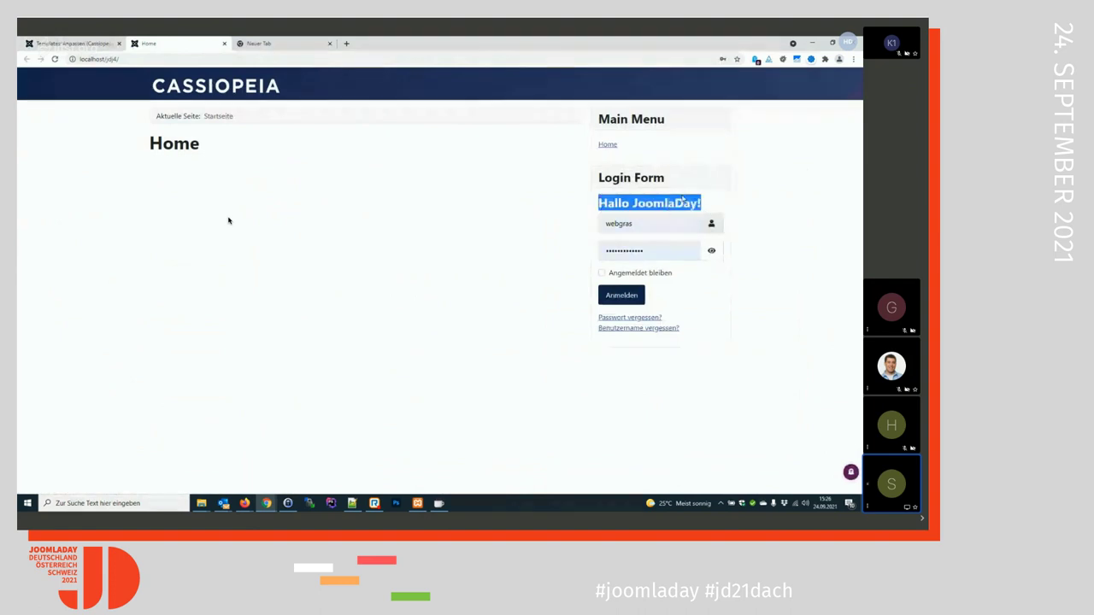
- Back in the template editor, display the write-protected original file alongside the mod_login default.php override and compare the two
left_click(73, 43)
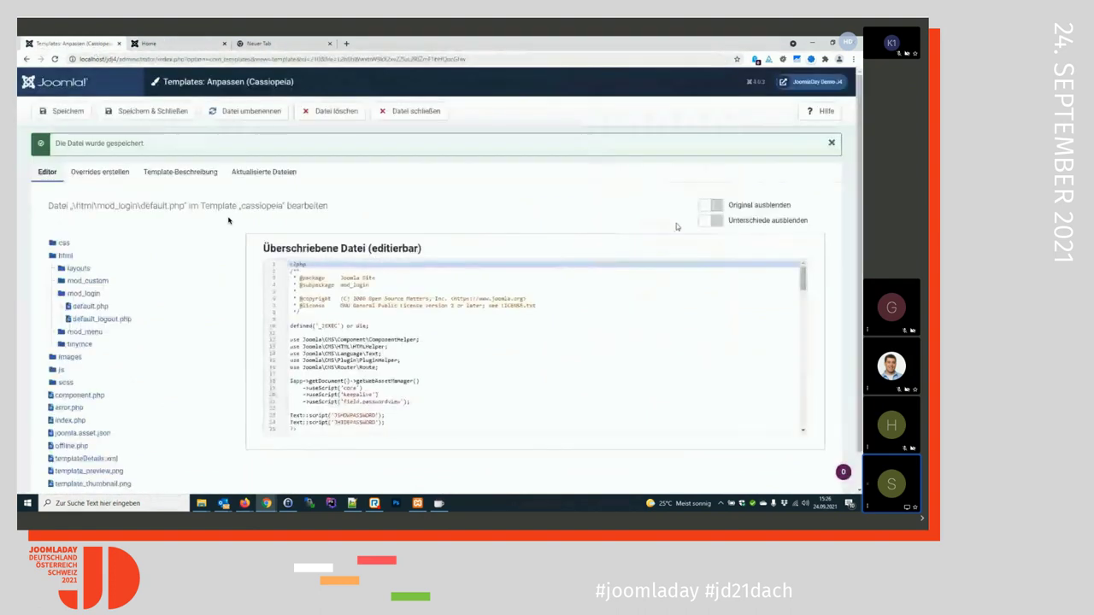
scroll(448, 359, "down", 3)
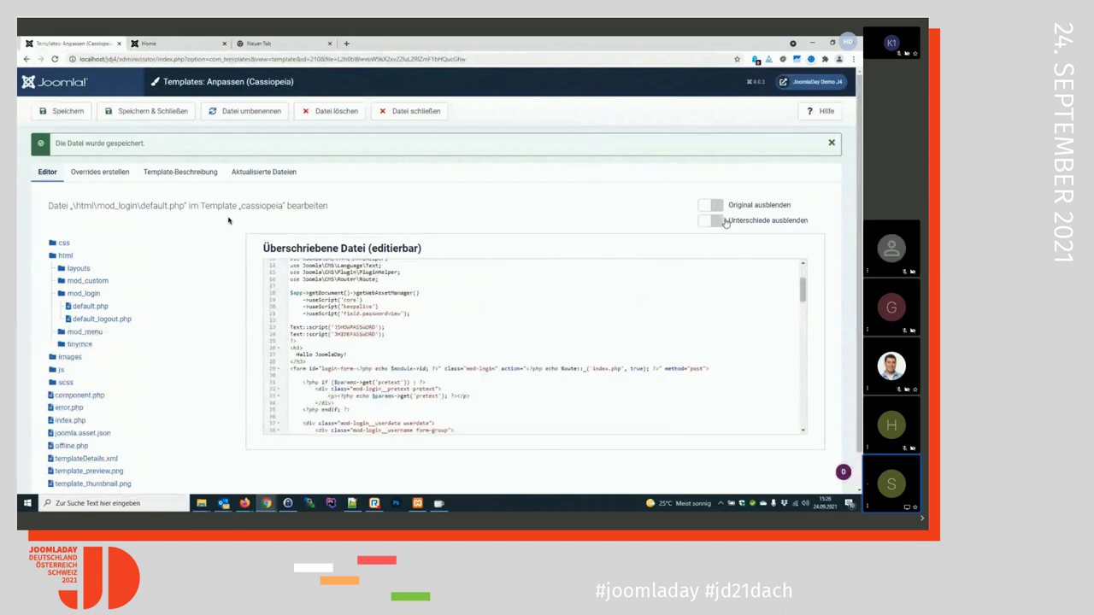
scroll(805, 238, "down", 1)
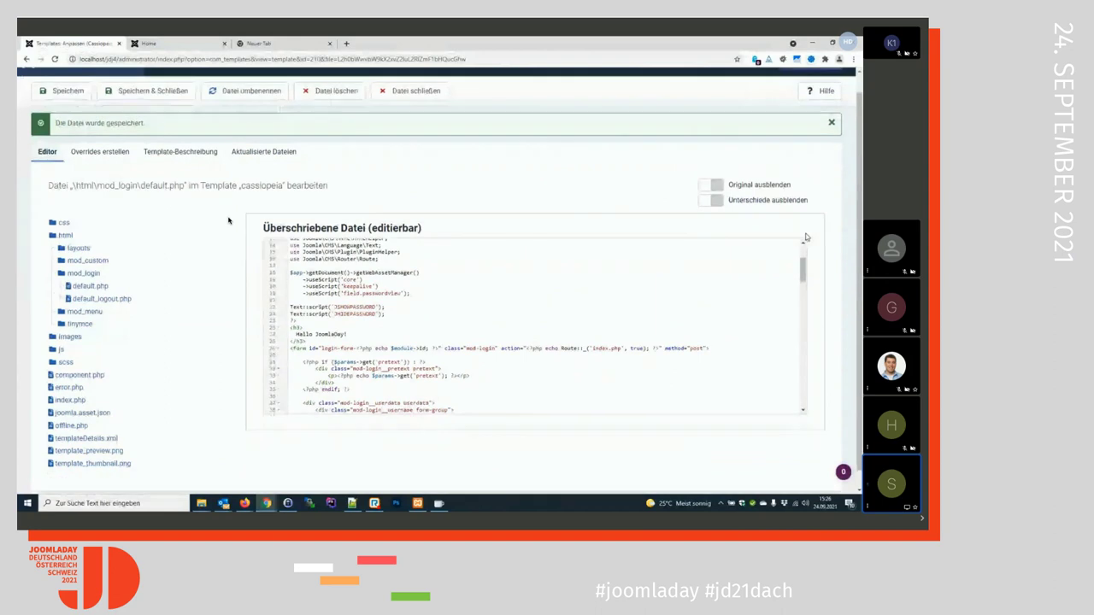
scroll(805, 238, "down", 1)
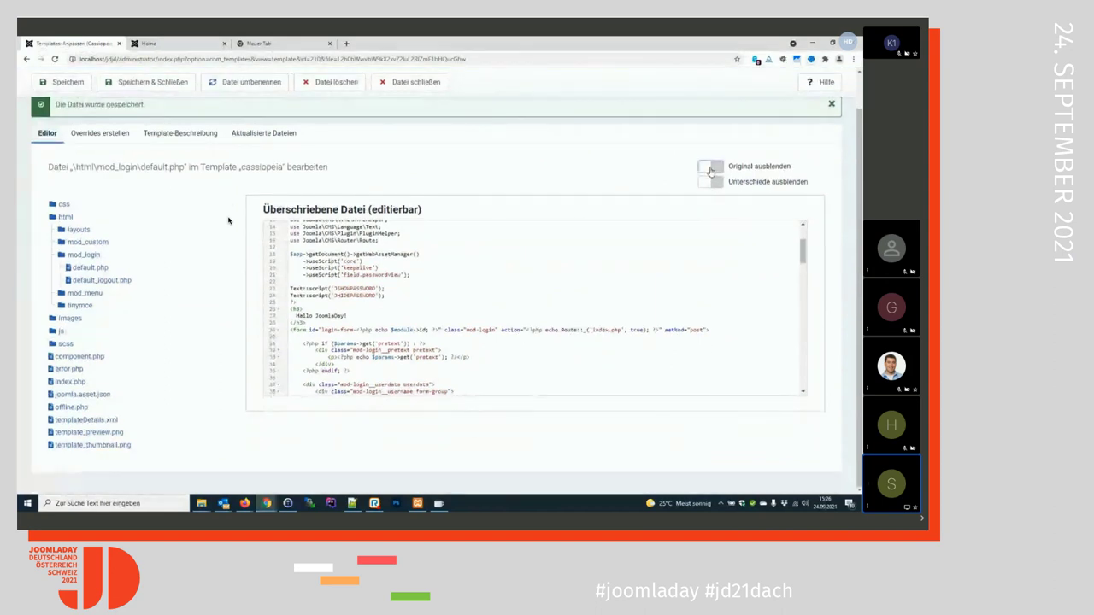
left_click(710, 168)
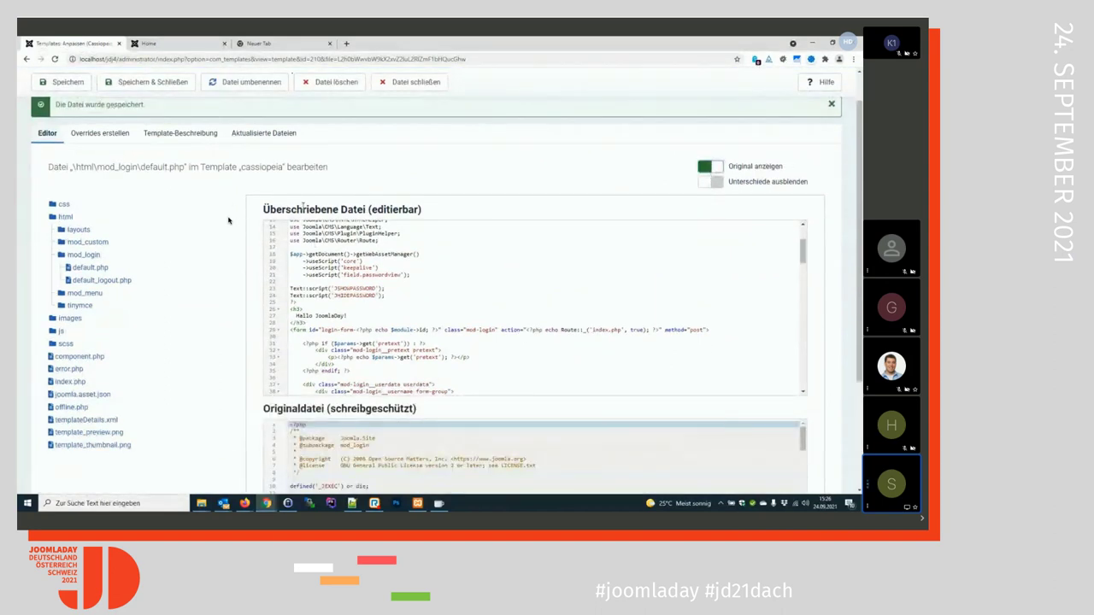
left_click_drag(262, 211, 425, 215)
left_click(413, 295)
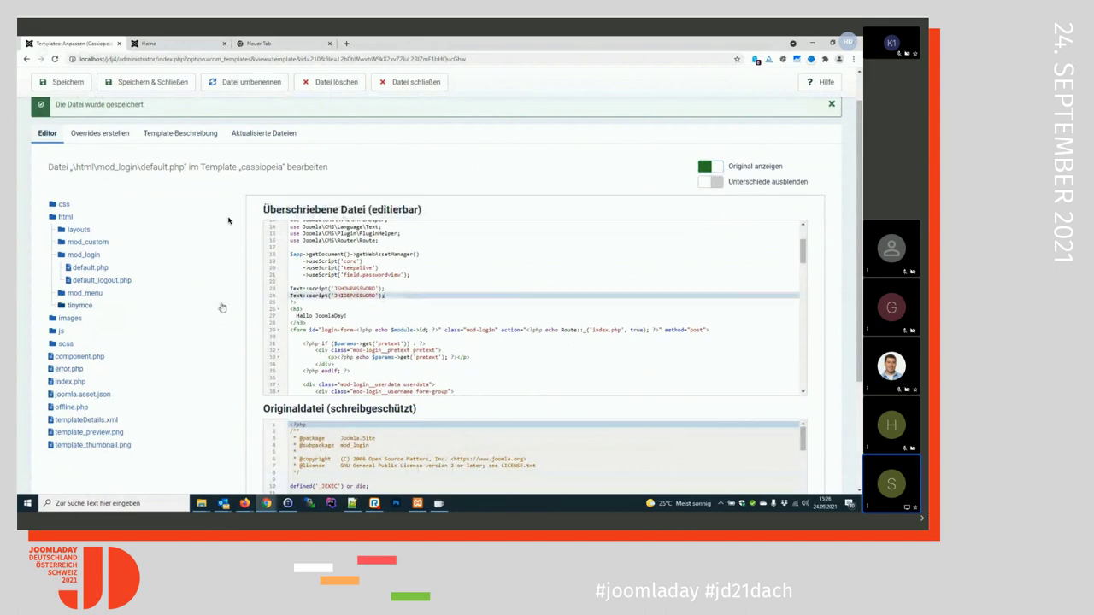
scroll(232, 296, "down", 1)
scroll(228, 220, "down", 3)
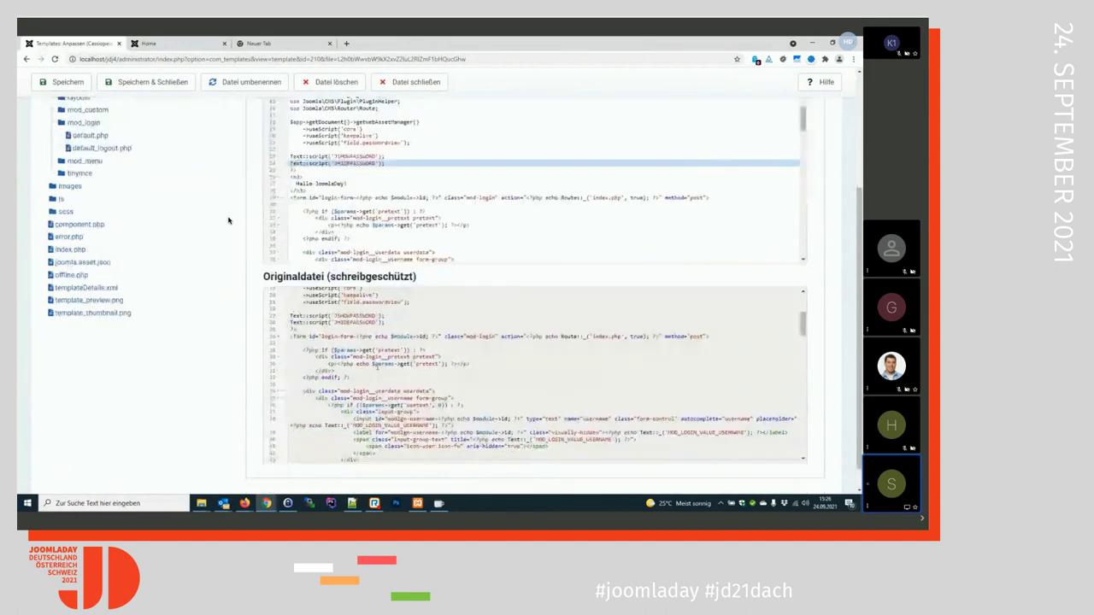
scroll(228, 221, "up", 1)
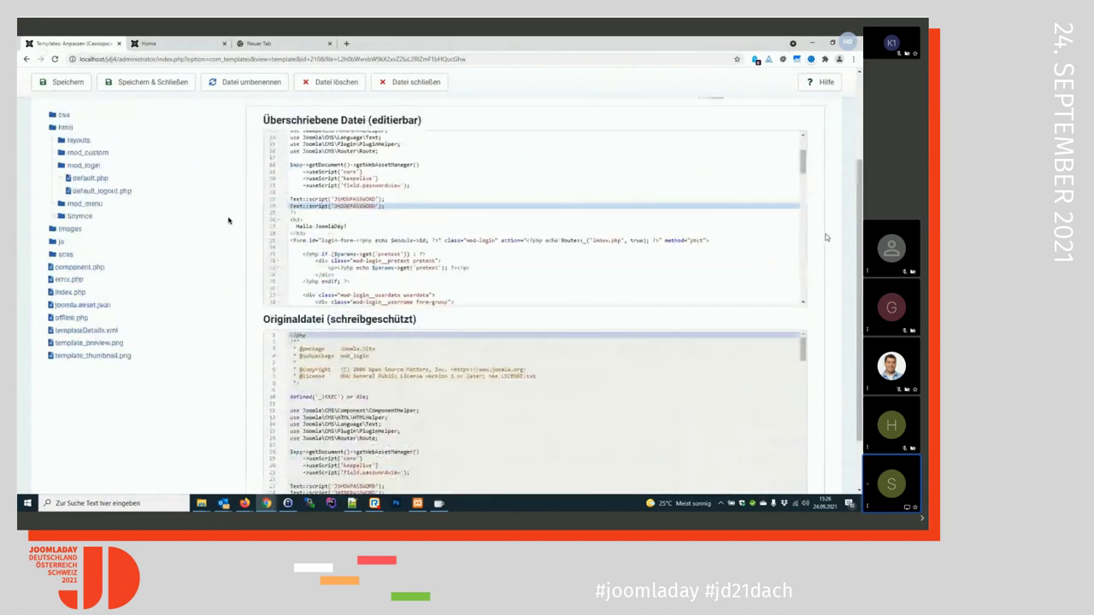
scroll(228, 221, "up", 3)
- Display the differences between the original core file and the override, and highlight the added h3 heading in the comparison
left_click(780, 220)
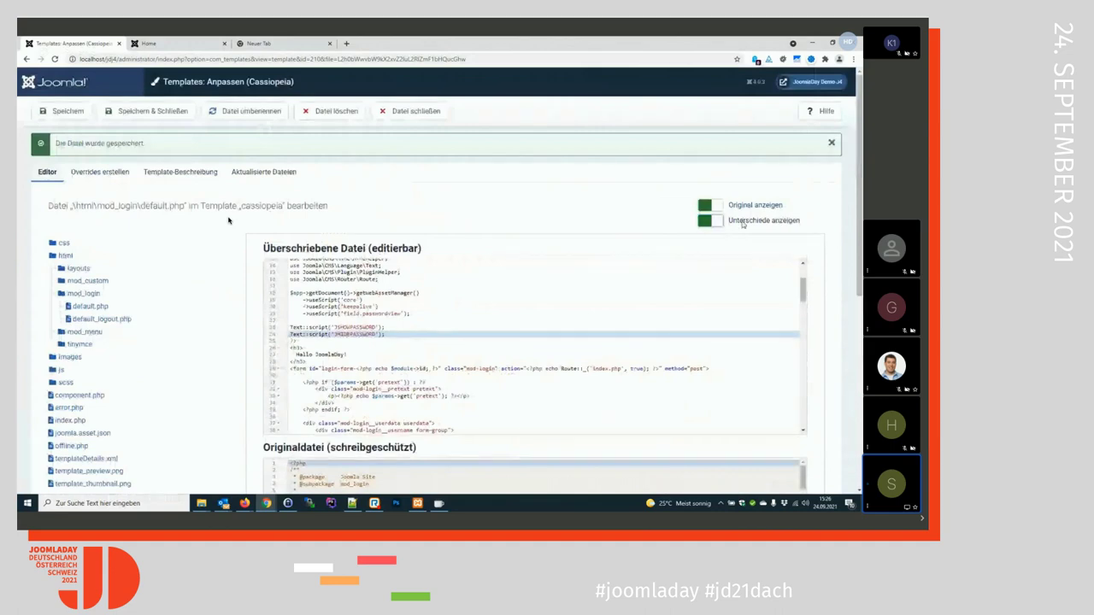
scroll(825, 253, "down", 1)
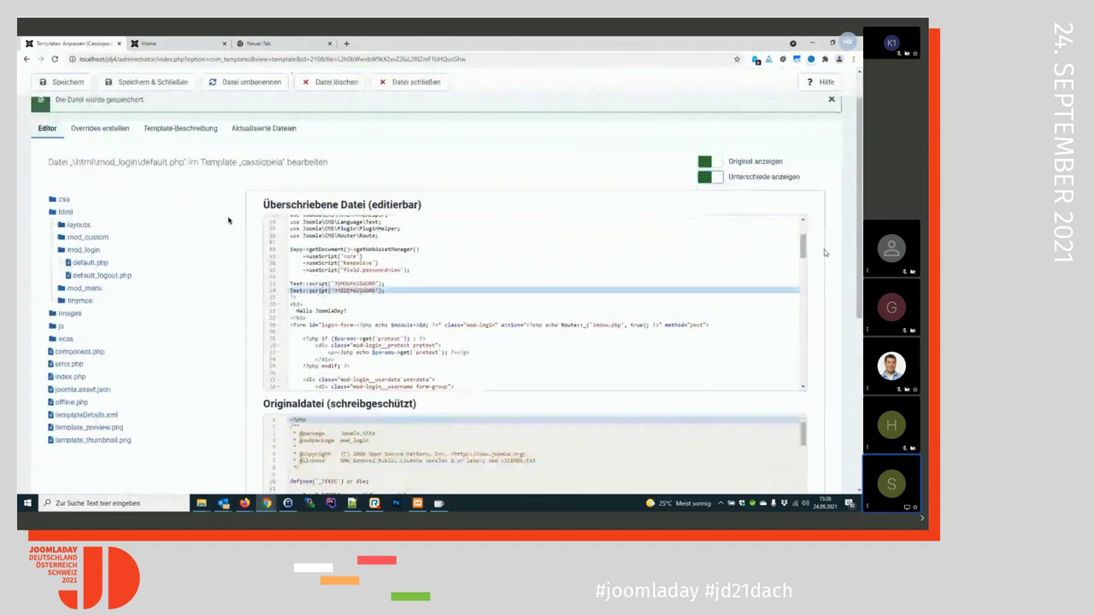
scroll(825, 253, "down", 5)
scroll(456, 371, "down", 5)
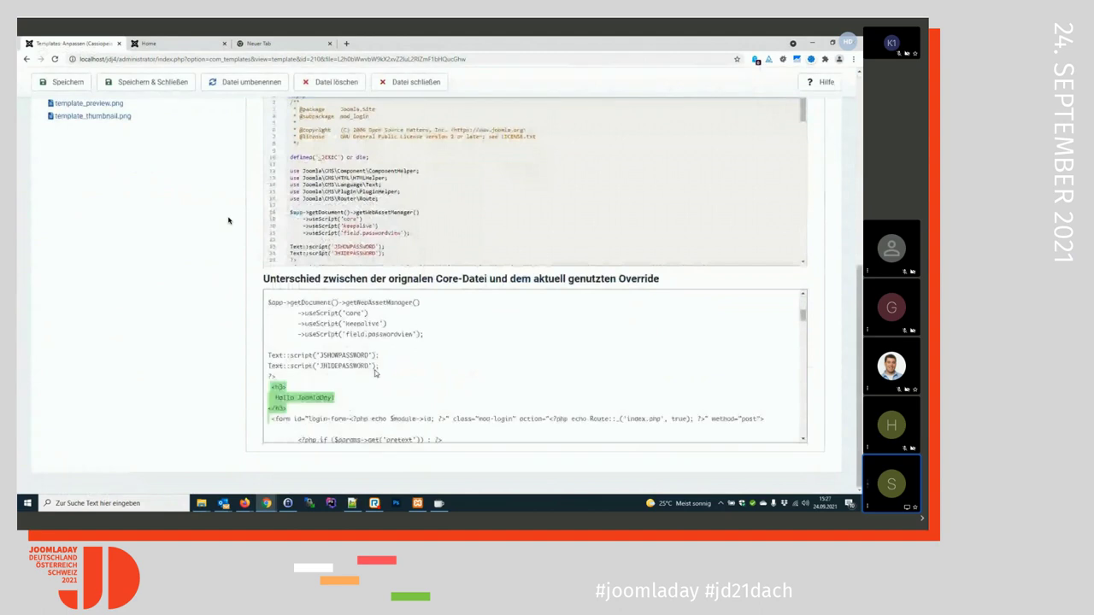
scroll(374, 373, "down", 1)
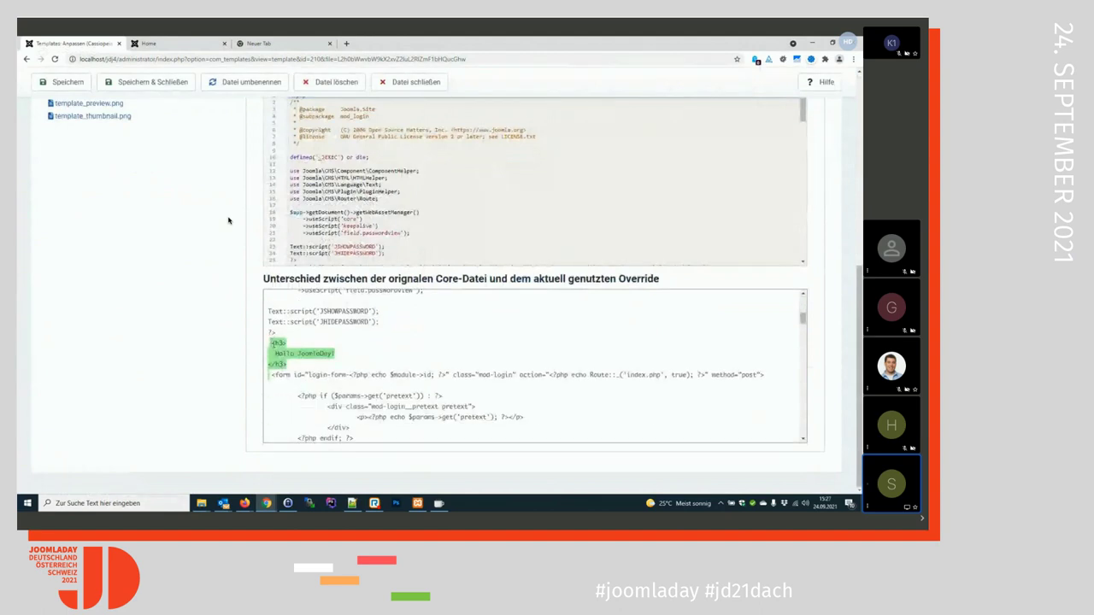
left_click_drag(270, 343, 271, 374)
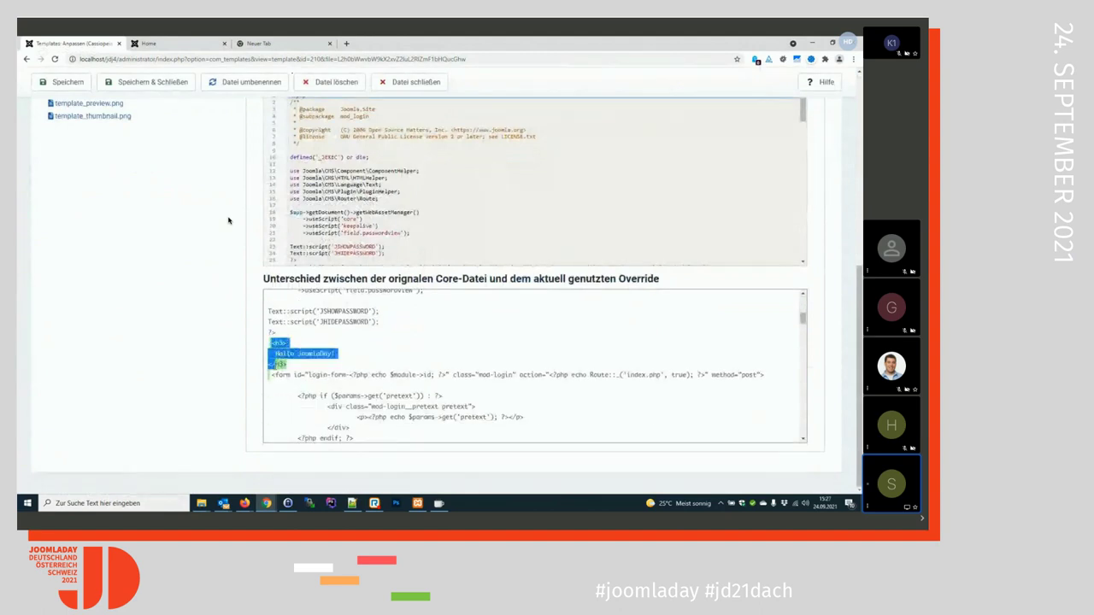
left_click(468, 350)
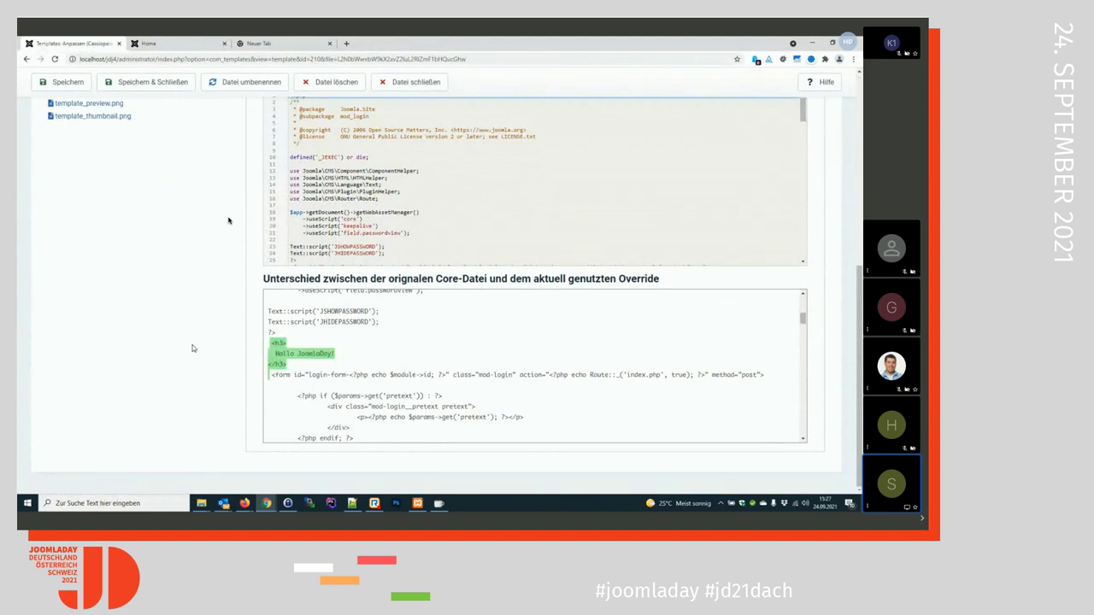
scroll(463, 342, "up", 4)
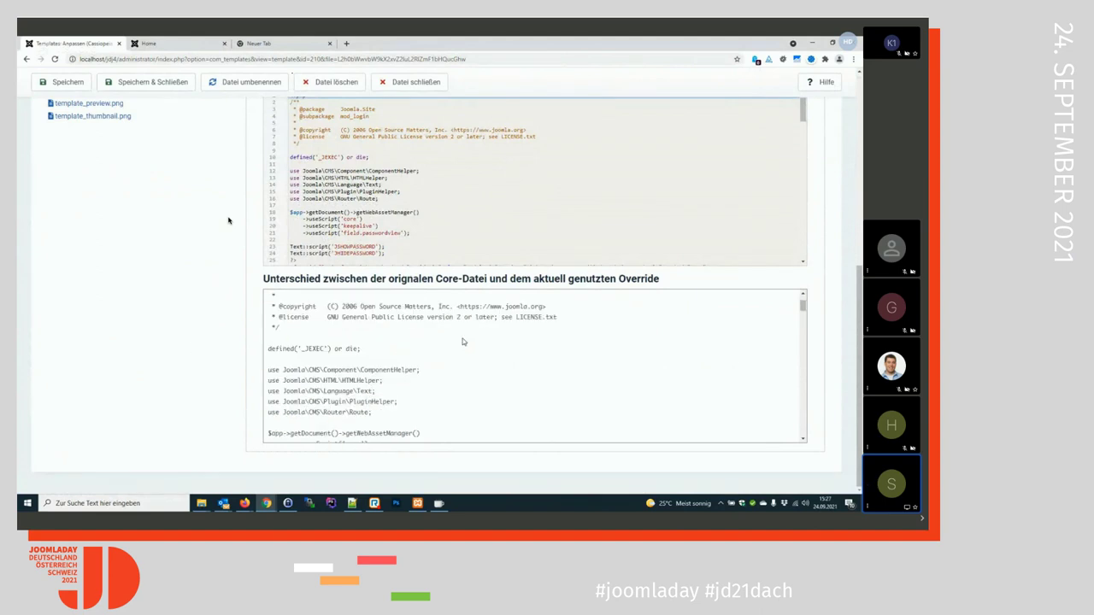
scroll(462, 341, "up", 3)
scroll(228, 221, "up", 3)
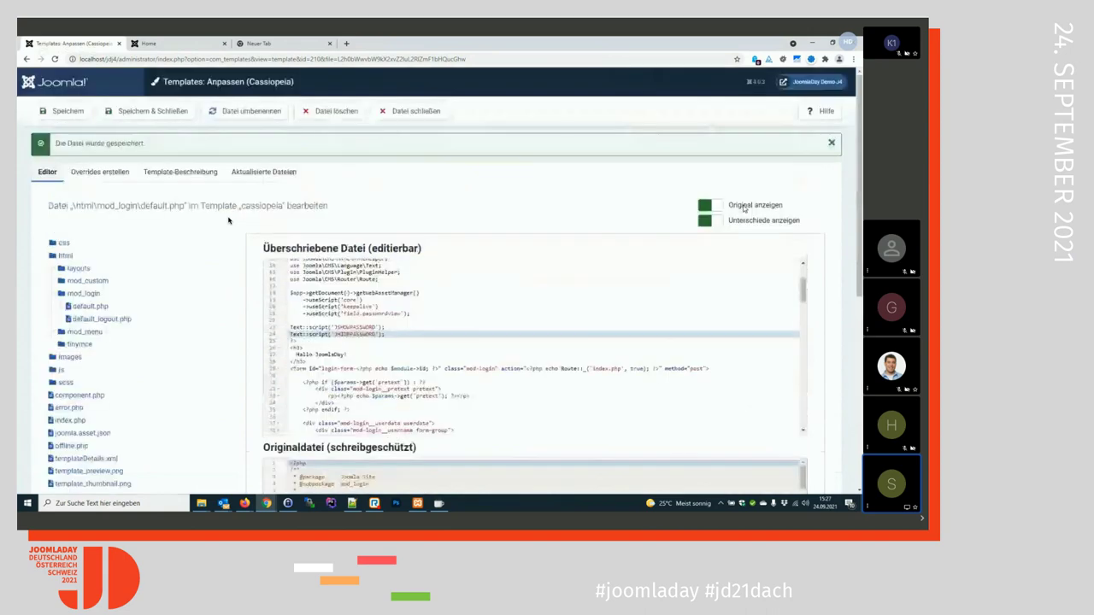
- Hide the original file in the comparison, save and close the mod_login default.php override, and close the Cassiopeia template editor
left_click(744, 208)
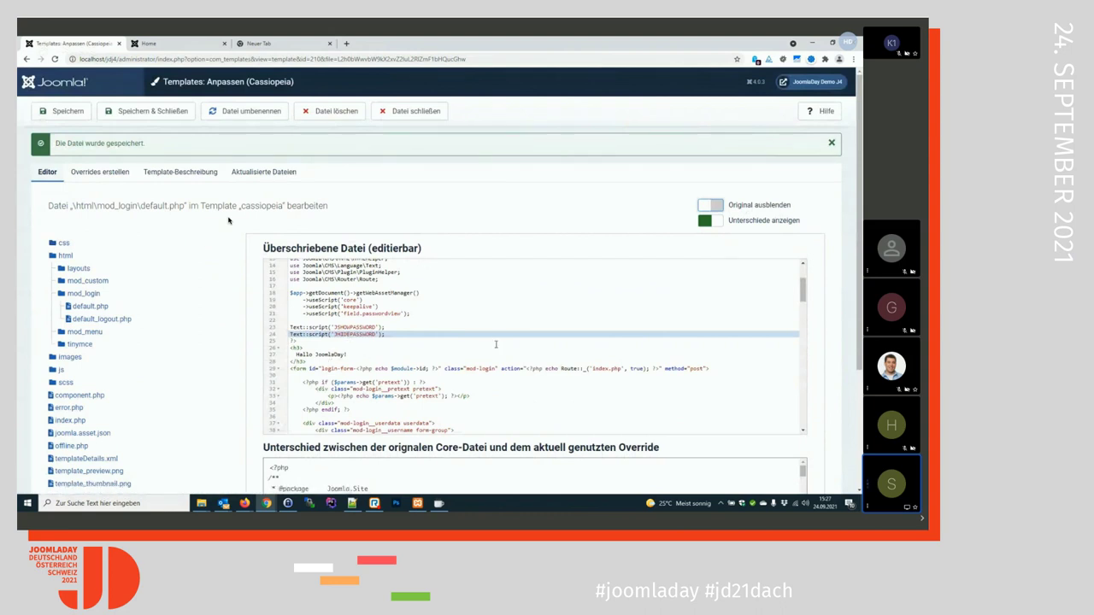
scroll(496, 345, "down", 2)
scroll(495, 344, "down", 4)
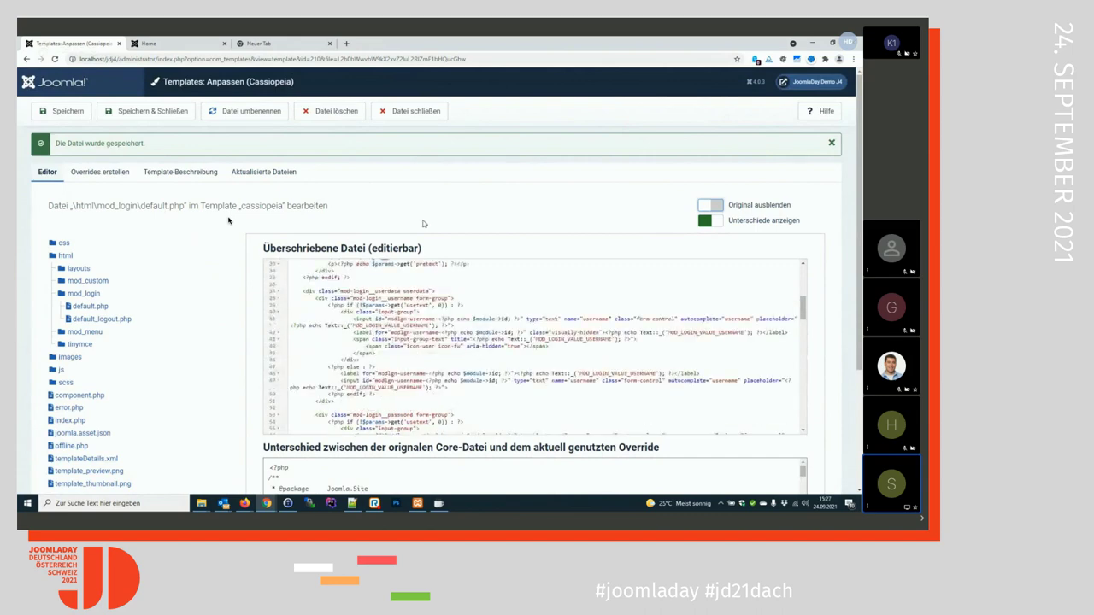
left_click(135, 116)
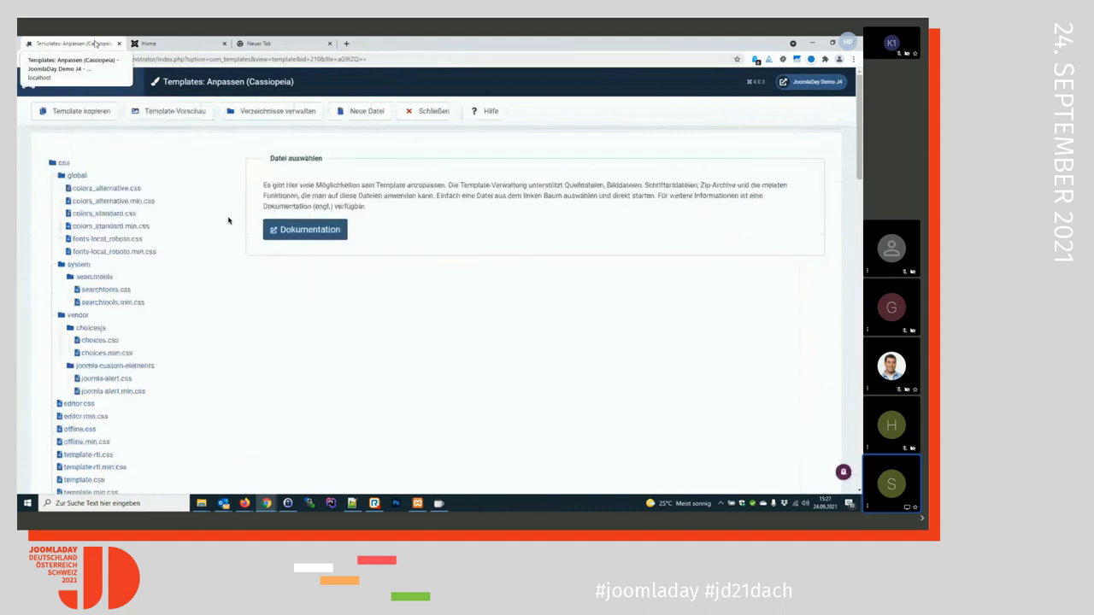
left_click(440, 115)
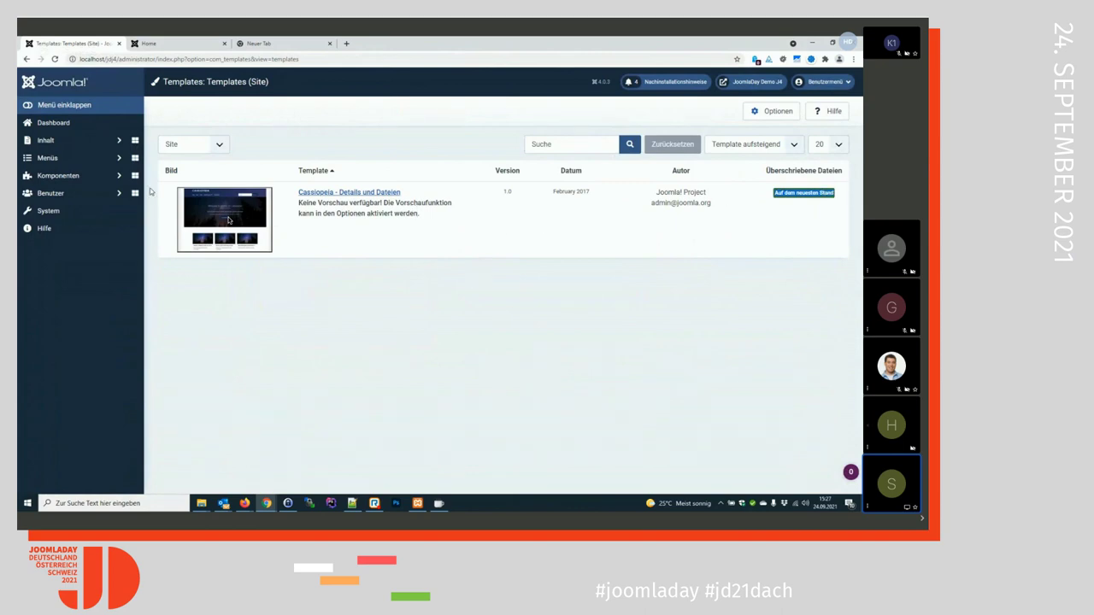
- Look through the Benutzer section and its component options, and close the options without changing anything
left_click(58, 193)
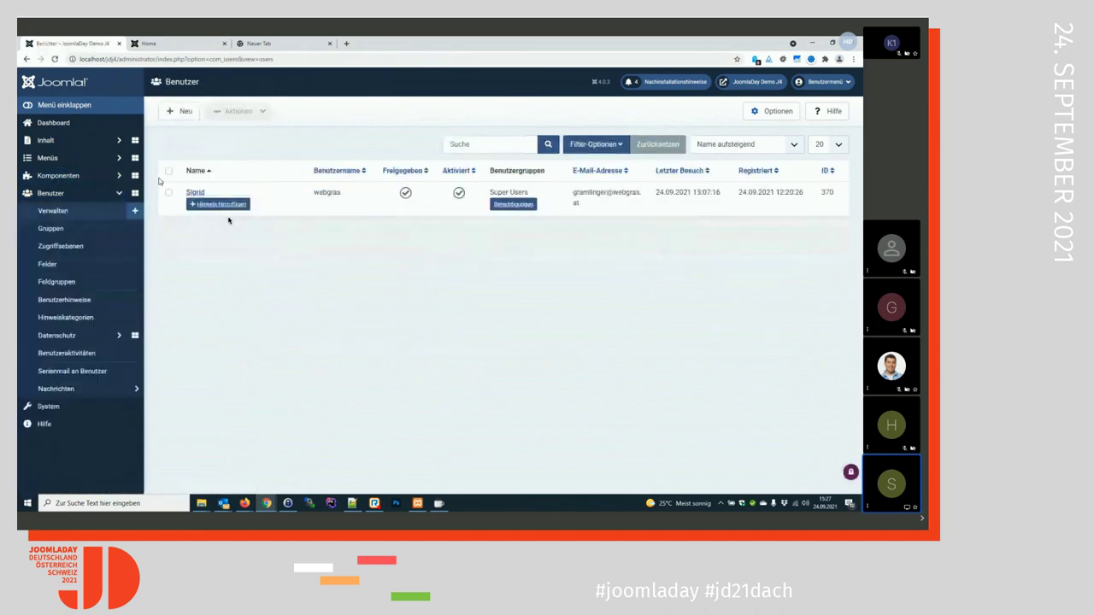
left_click(58, 193)
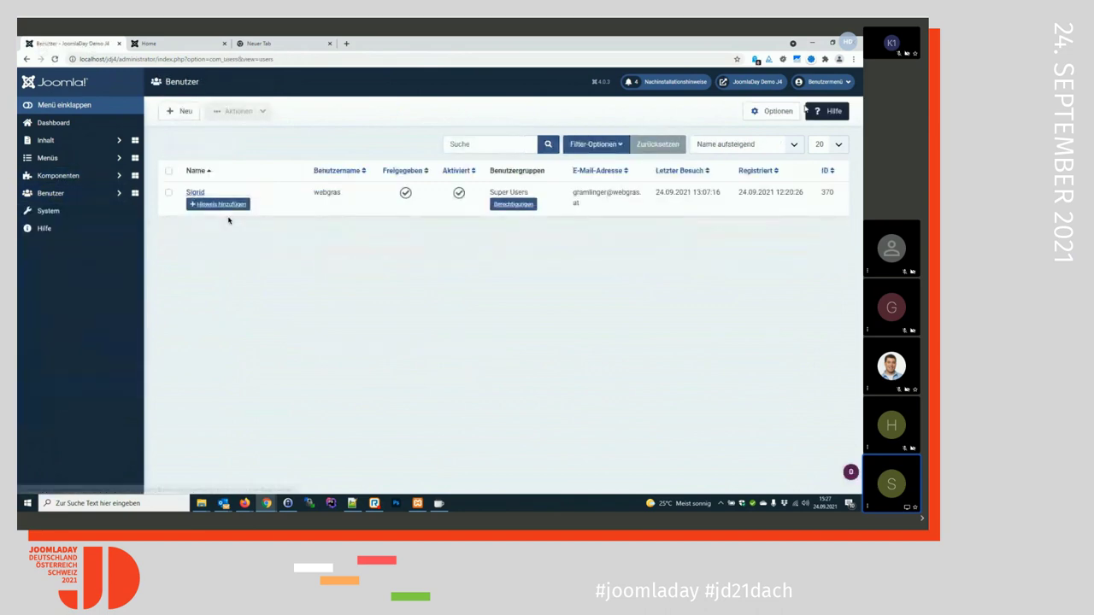
left_click(770, 111)
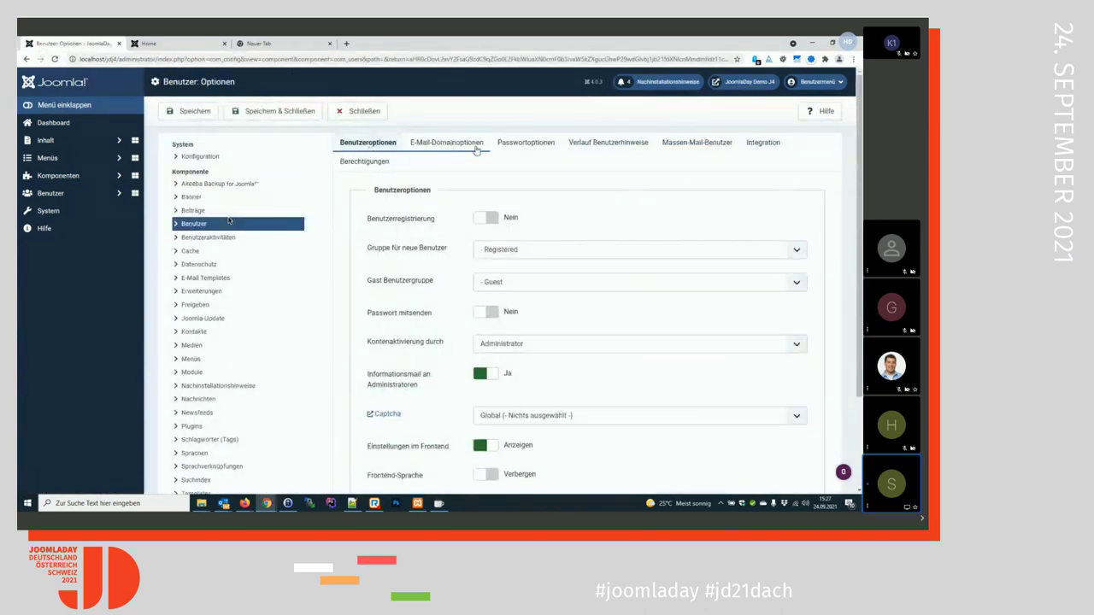
left_click(359, 111)
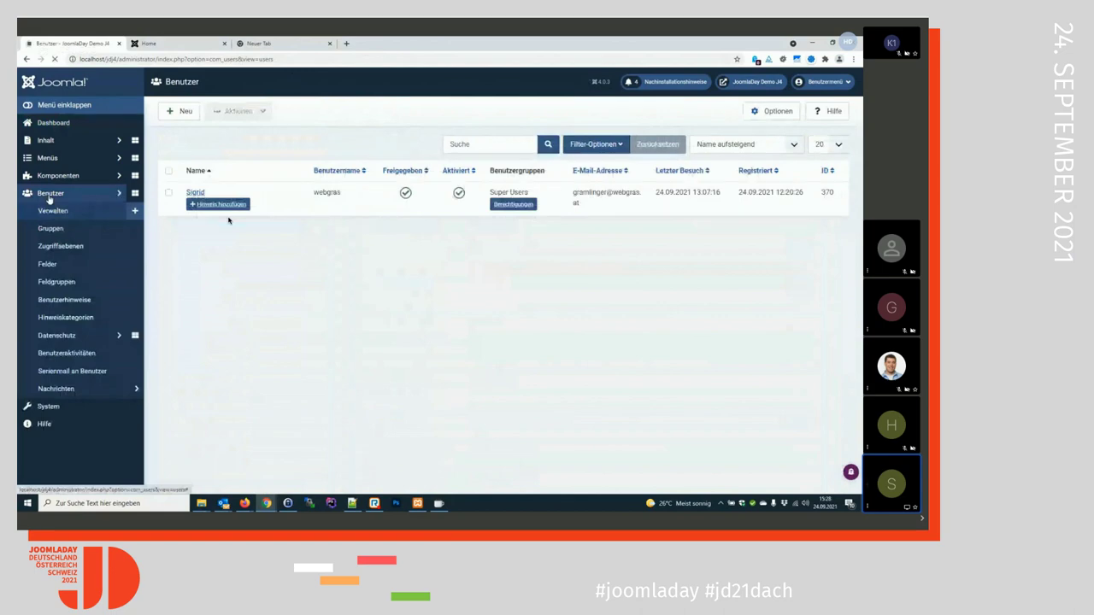
left_click(49, 195)
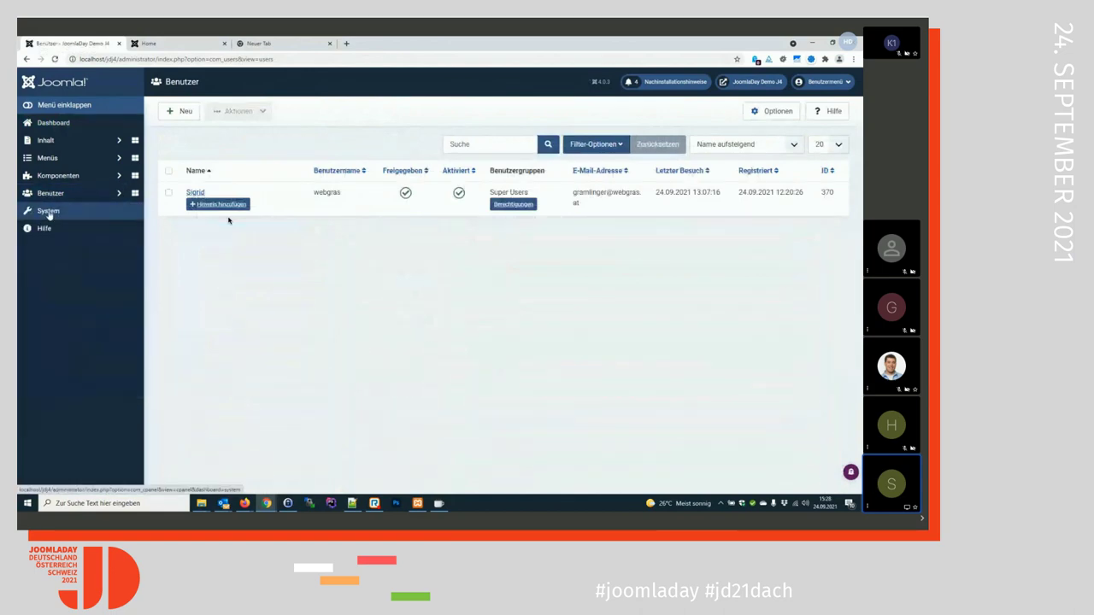
- Open the global configuration from the System dashboard and review the website, metadata and search engine optimisation settings
left_click(49, 213)
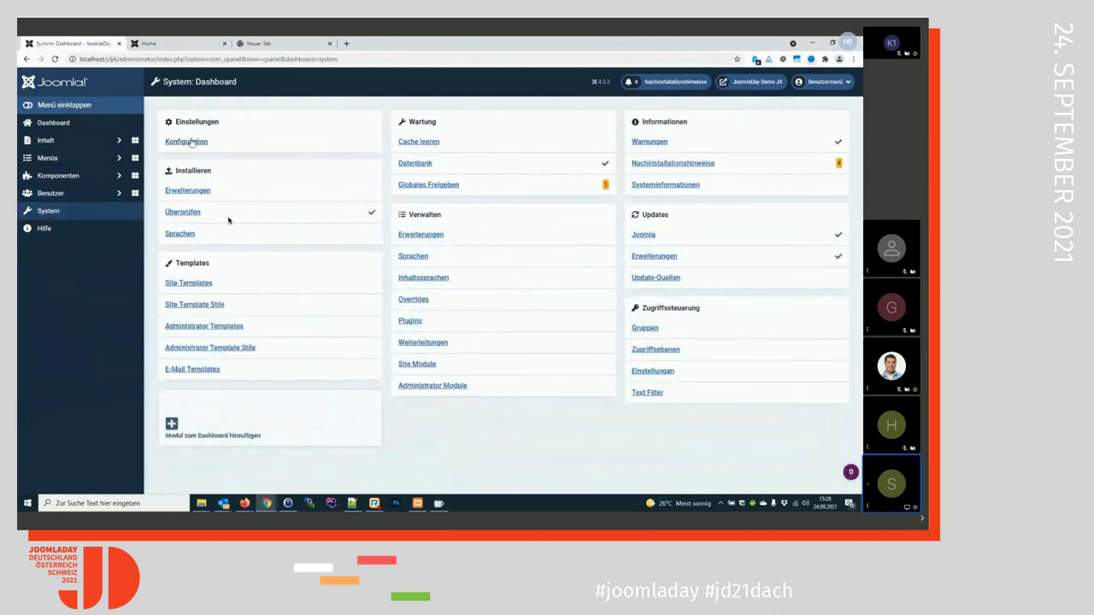
left_click(188, 142)
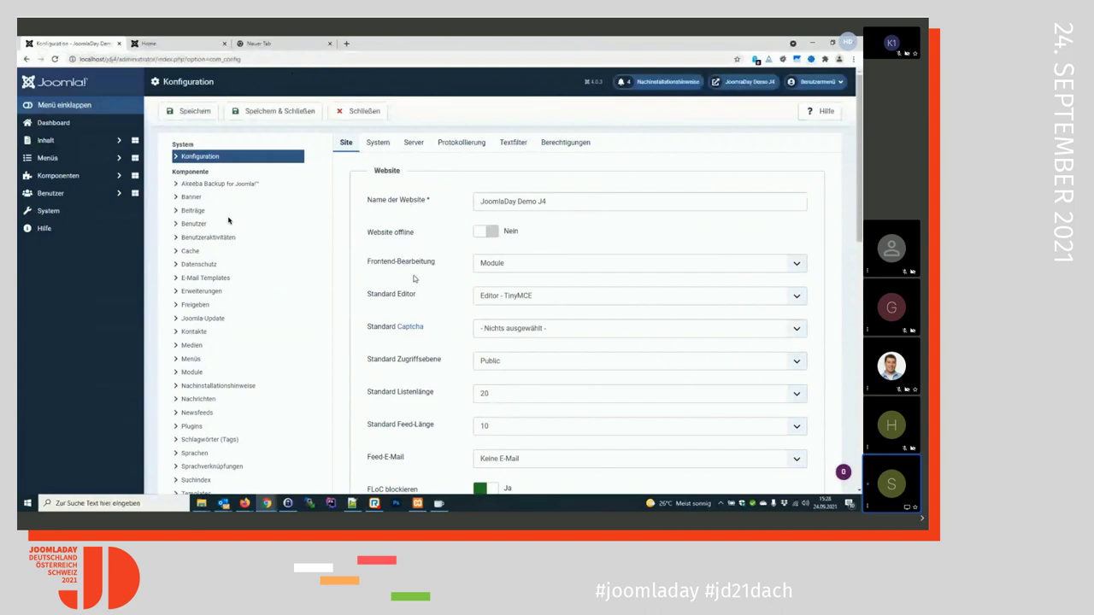
scroll(414, 279, "down", 3)
scroll(414, 279, "down", 5)
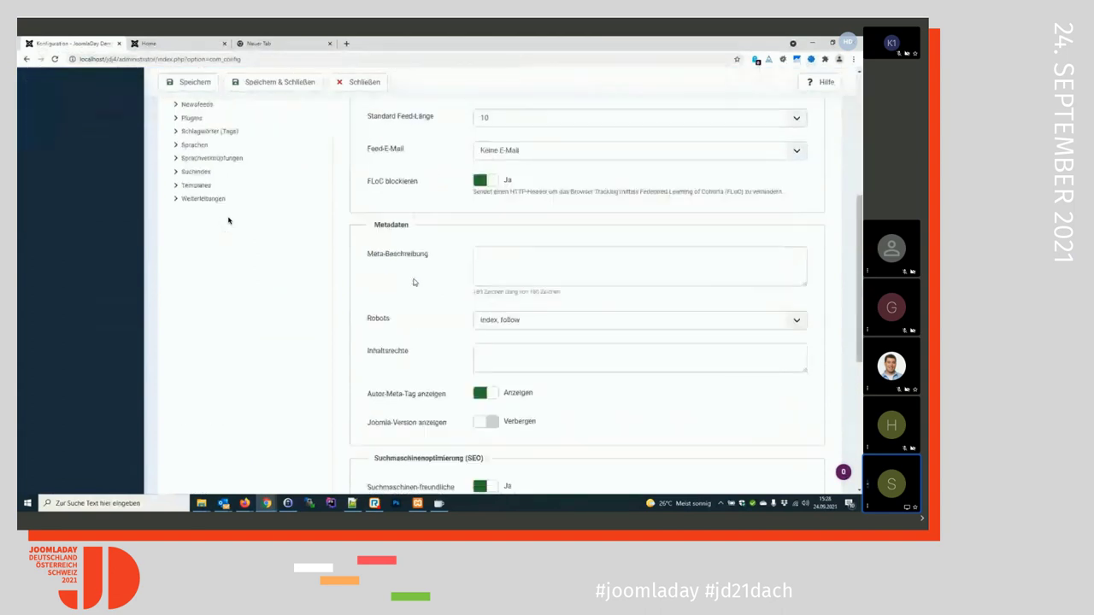
scroll(228, 221, "down", 1)
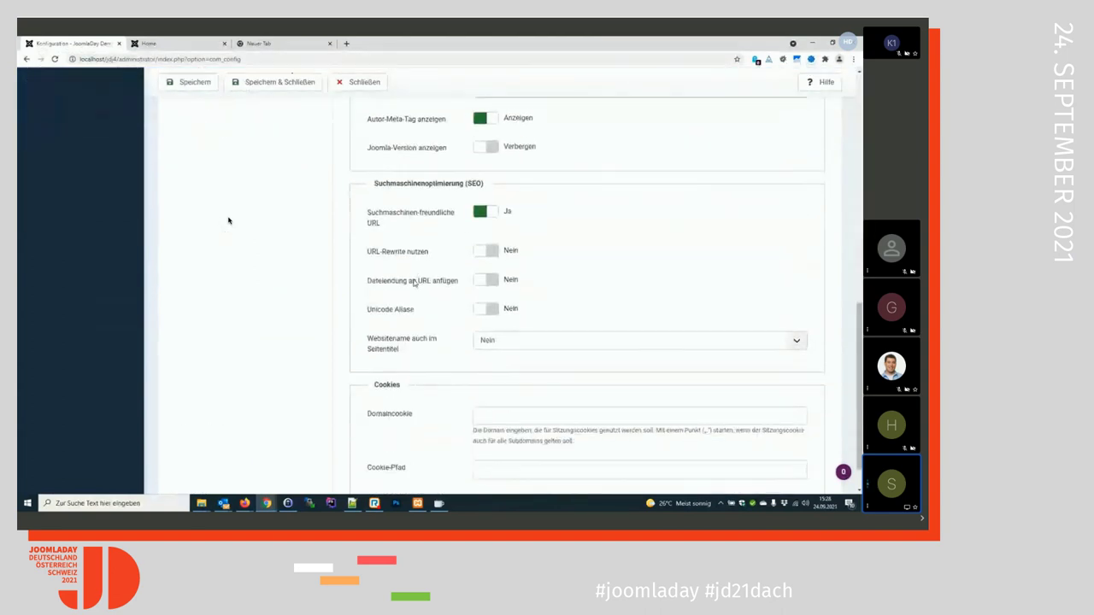
- Highlight the "FLoC blockieren" setting among the website settings of the global configuration
scroll(228, 221, "up", 1)
scroll(228, 221, "up", 6)
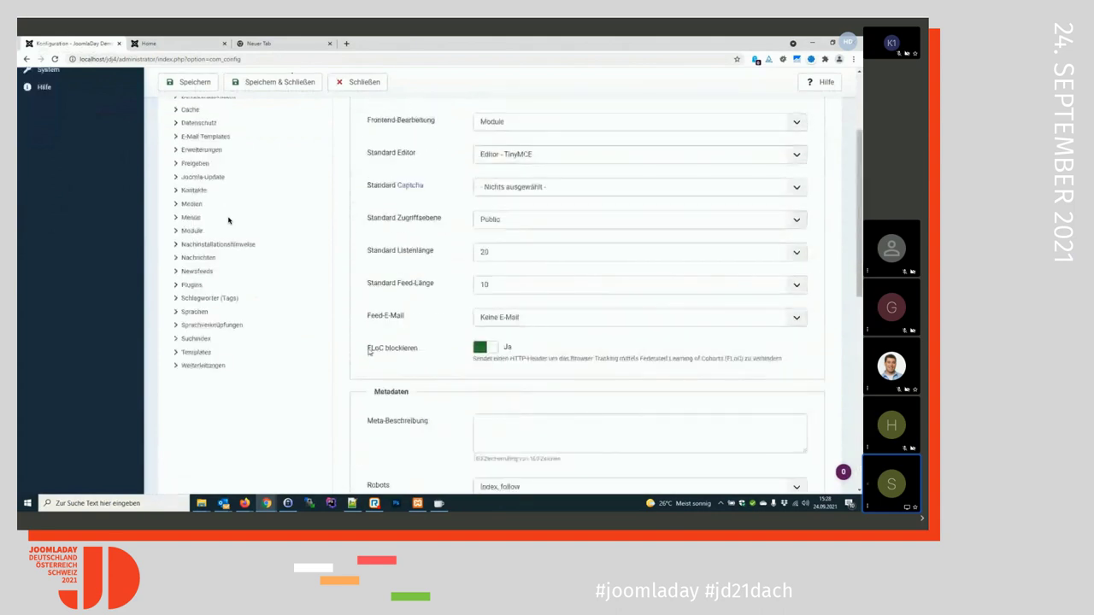
left_click_drag(368, 350, 419, 351)
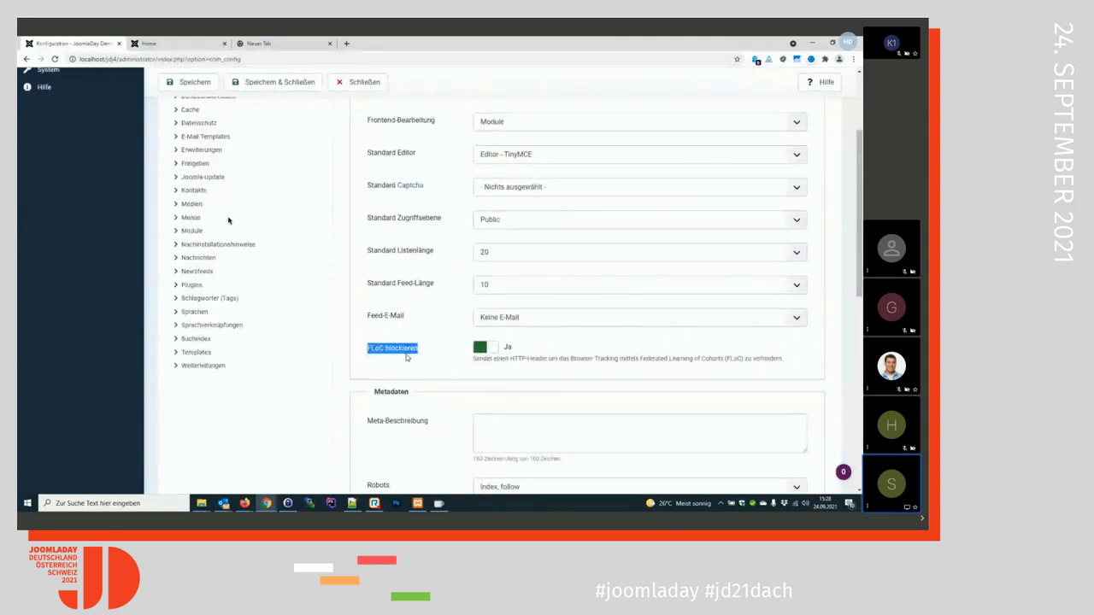
- Review the System and Protokollierung settings of the global configuration, highlighting the log directory path and checking the log priorities
scroll(436, 318, "up", 3)
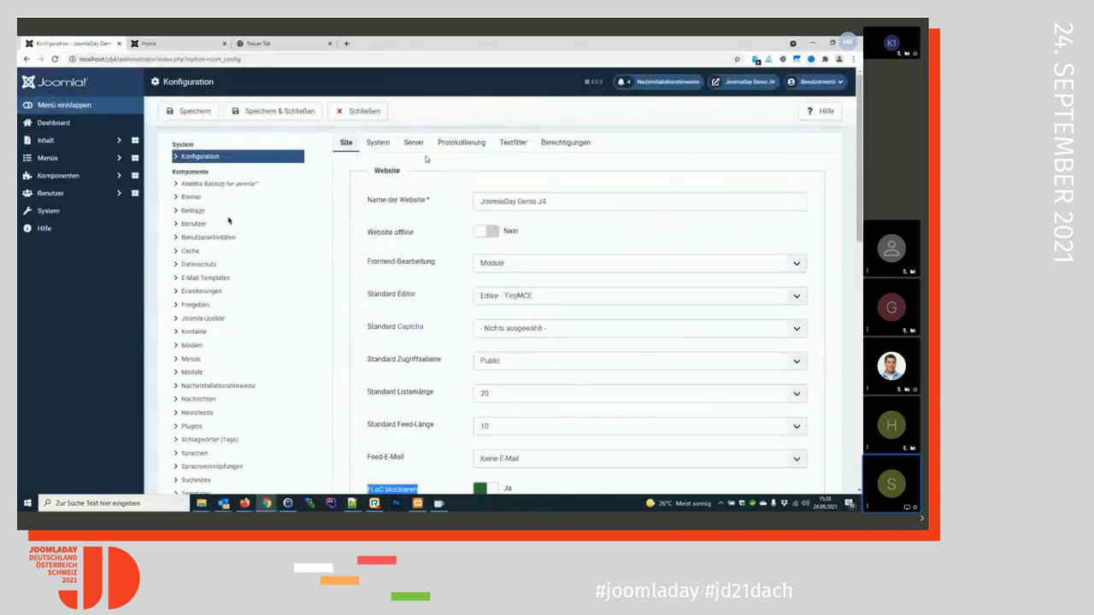
left_click(379, 145)
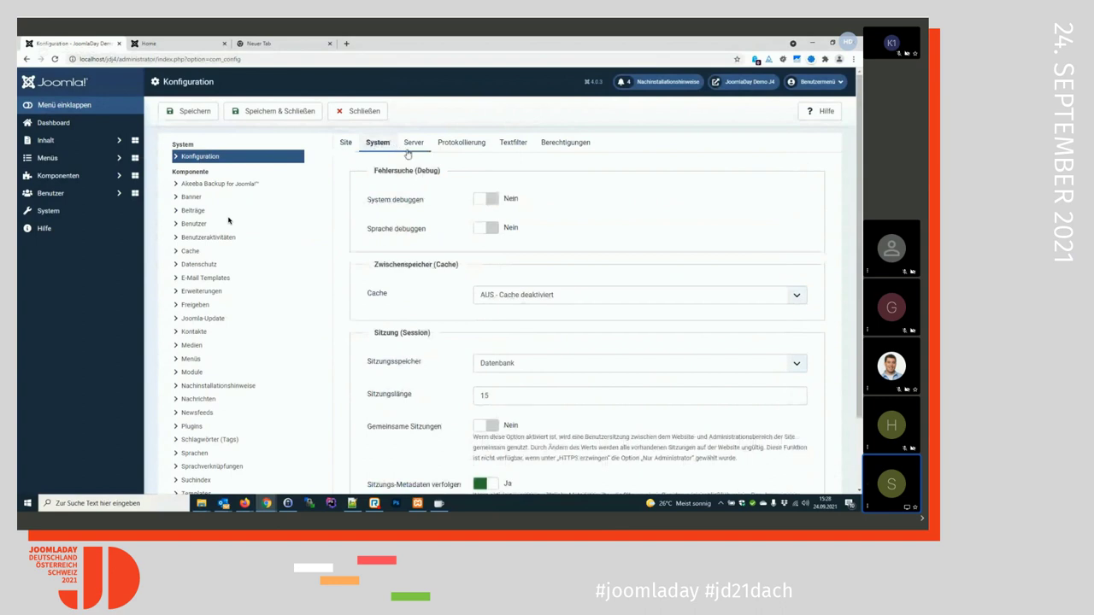
left_click(466, 145)
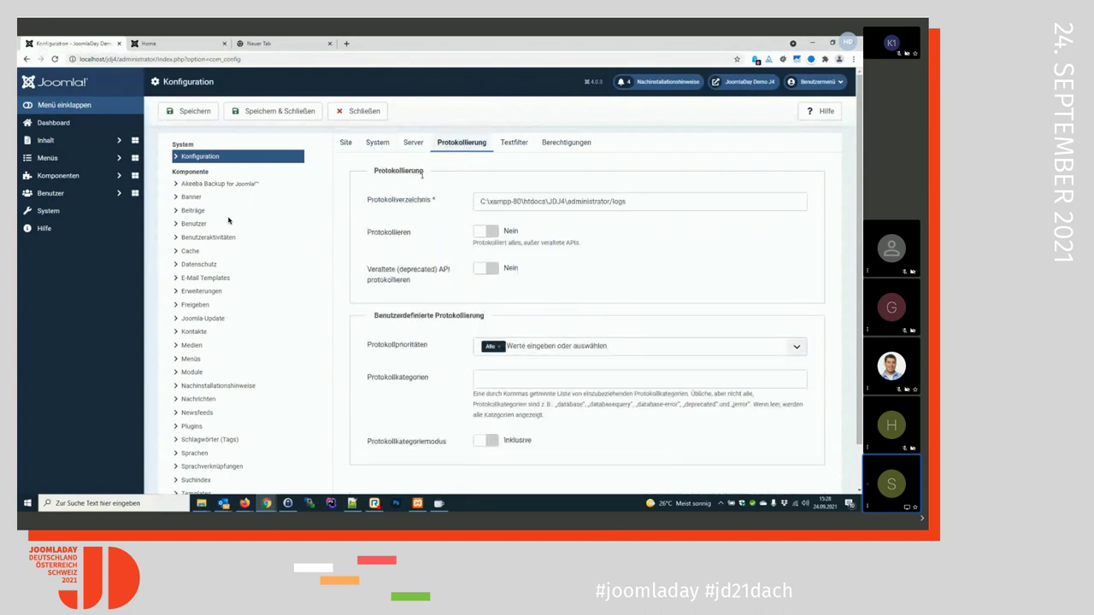
triple_click(607, 202)
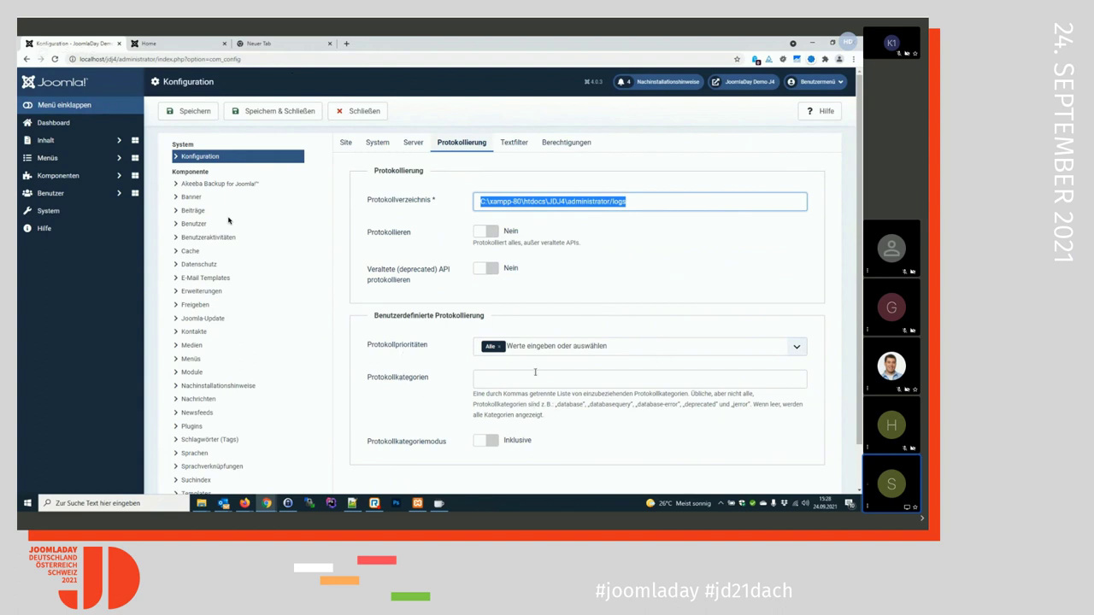
left_click(542, 345)
left_click(642, 290)
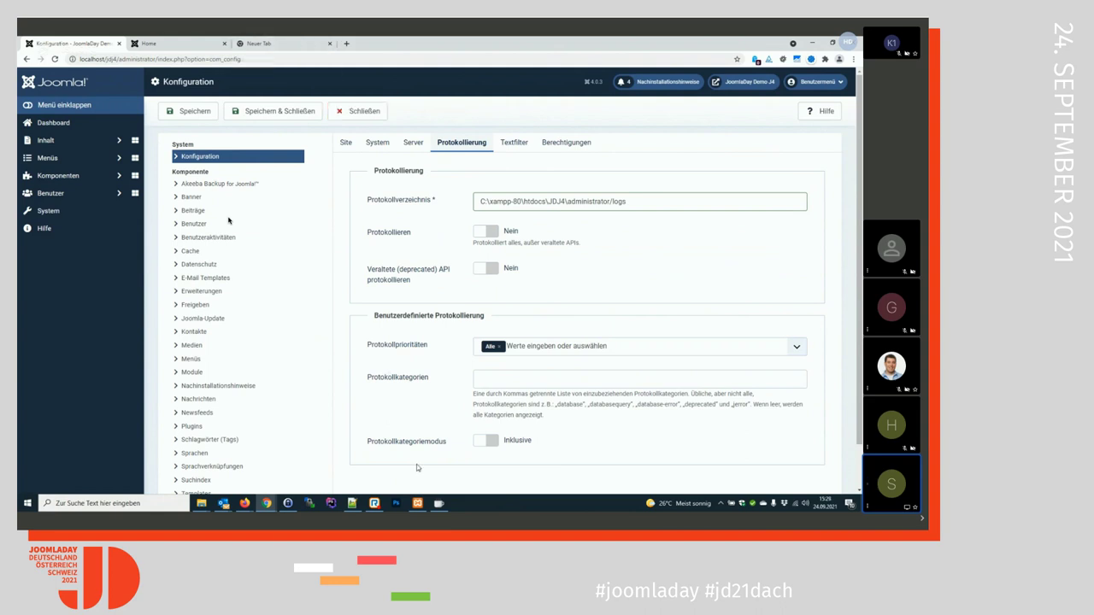
left_click(438, 504)
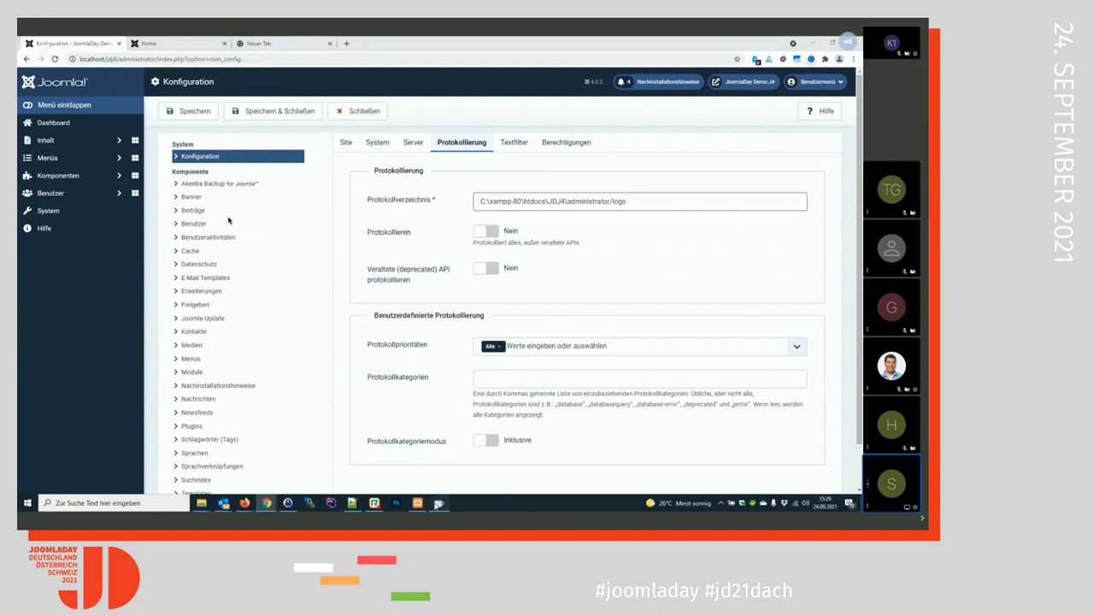
left_click(439, 504)
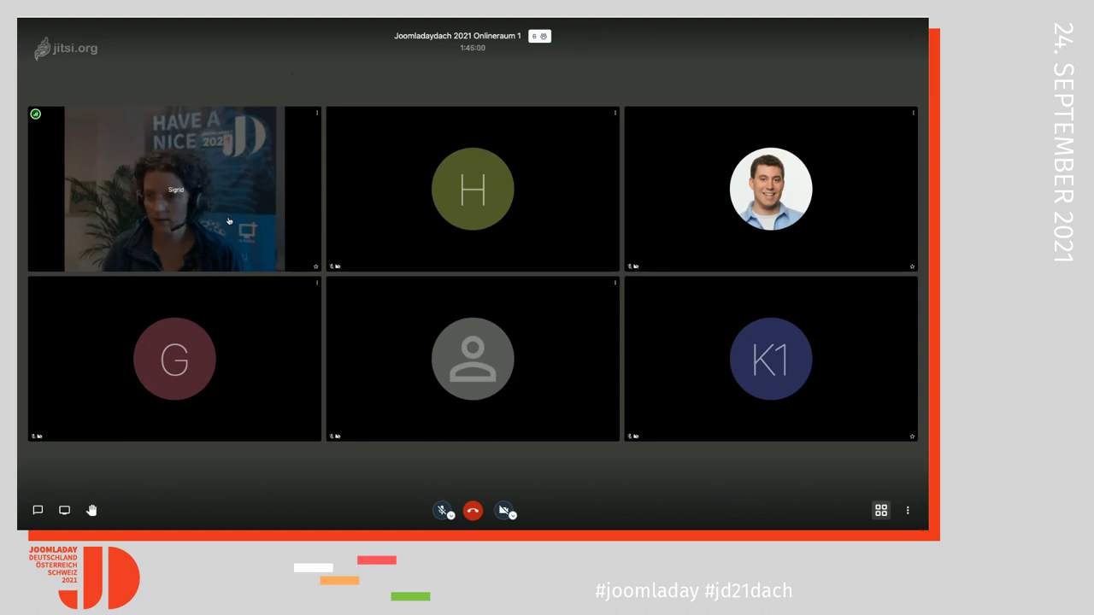
double_click(194, 200)
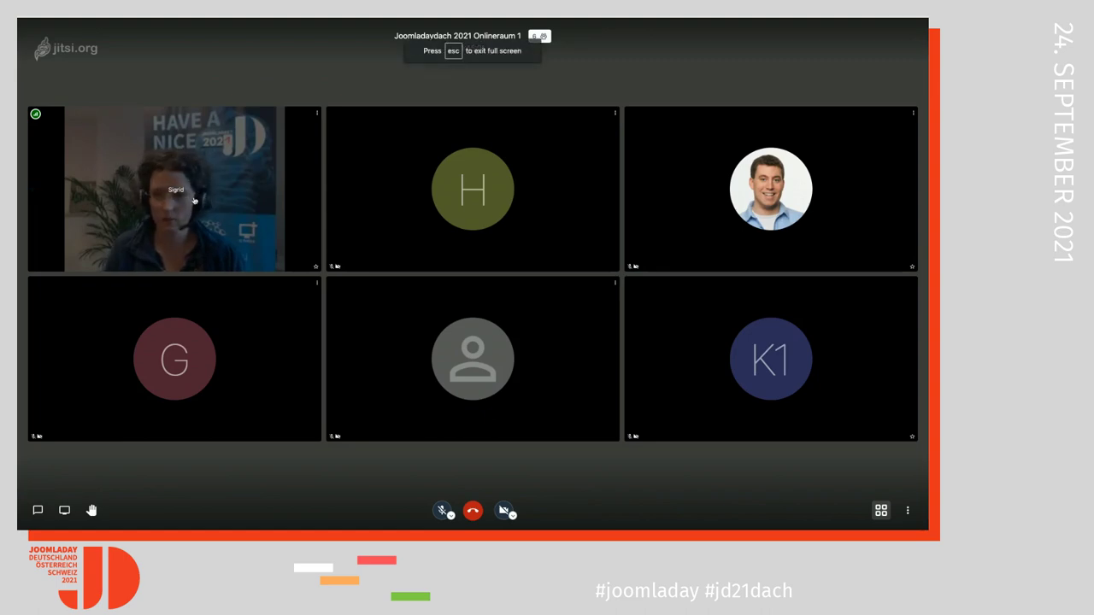